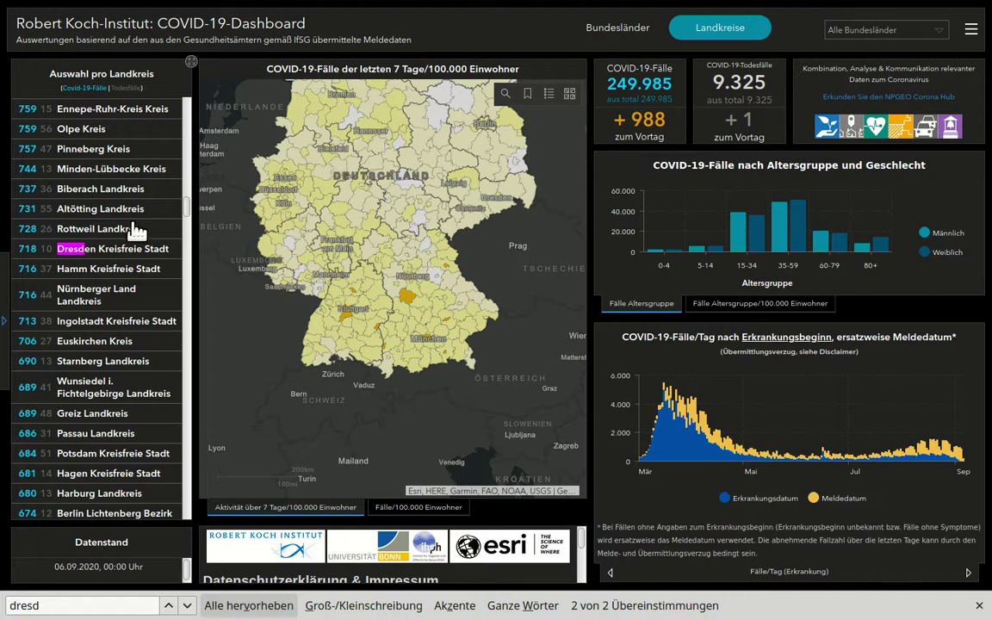
Filter the COVID-19 dashboard to the district Dresden Kreisfreie Stadt
{"action": "left_click", "coordinate": [104, 254]}
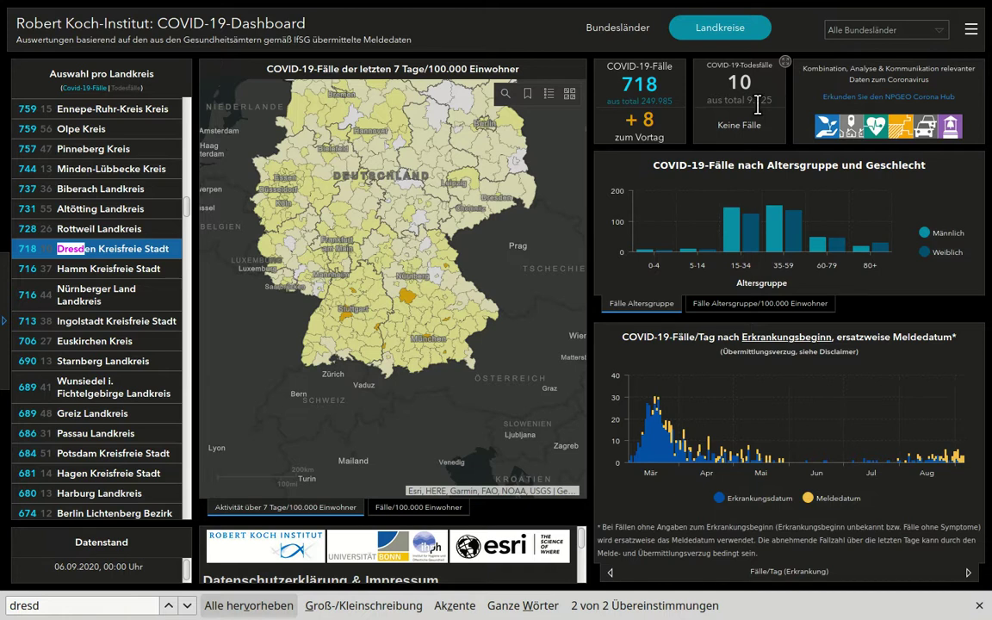
Switch to the Google Sheets file "Fall- und Testzahlen zu Corona in Dresden und der BRD" and show its "Fallzahlen Dresden" sheet
{"action": "mouse_move", "coordinate": [377, 11]}
{"action": "left_click", "coordinate": [228, 12]}
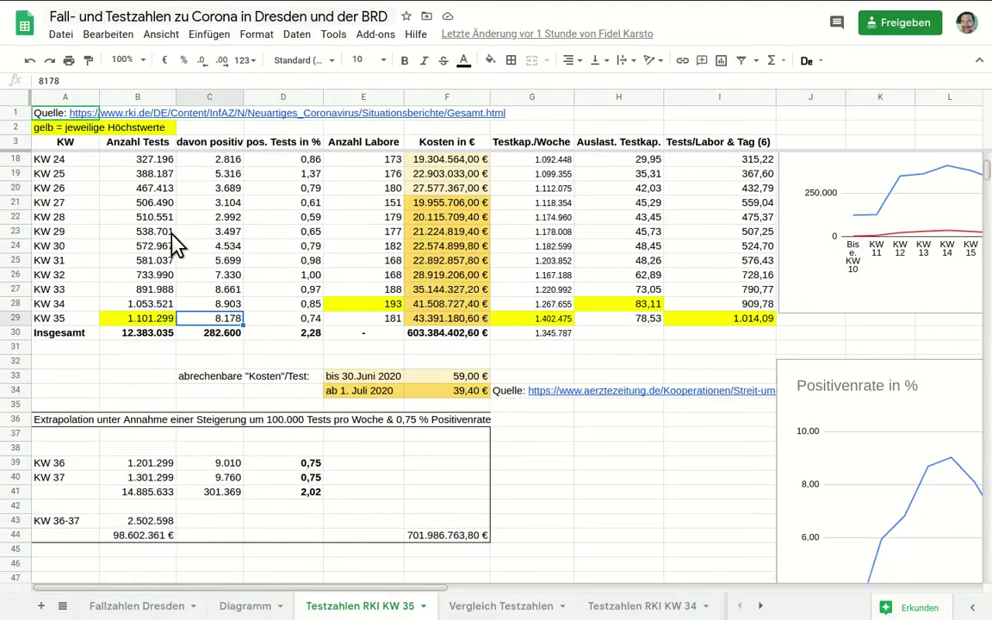
{"action": "left_click", "coordinate": [112, 608]}
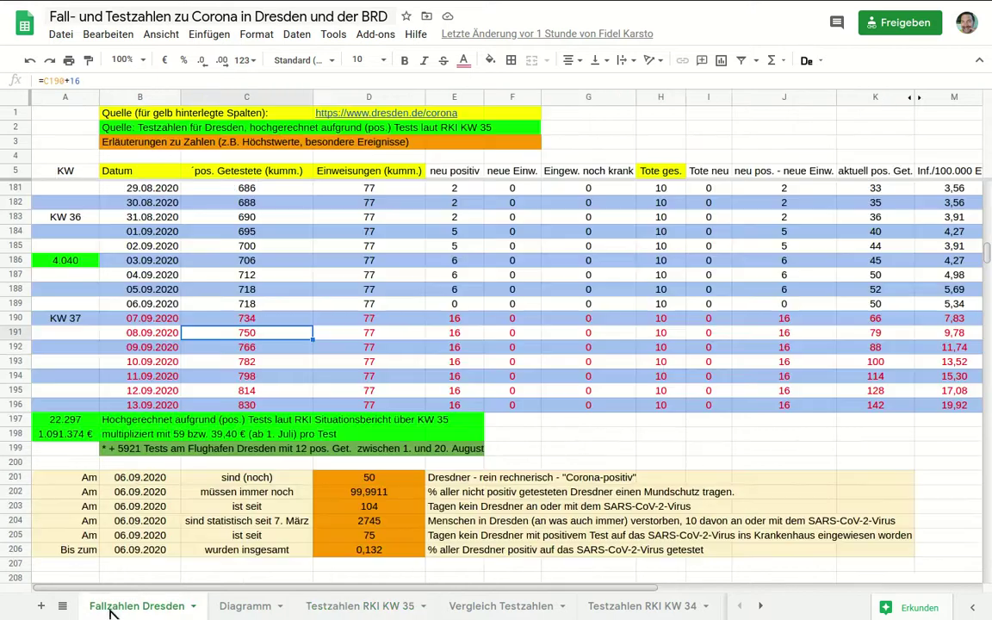
Go from the KW 37 row back to the first daily record, dated 07.03.2020
{"action": "left_click", "coordinate": [54, 317]}
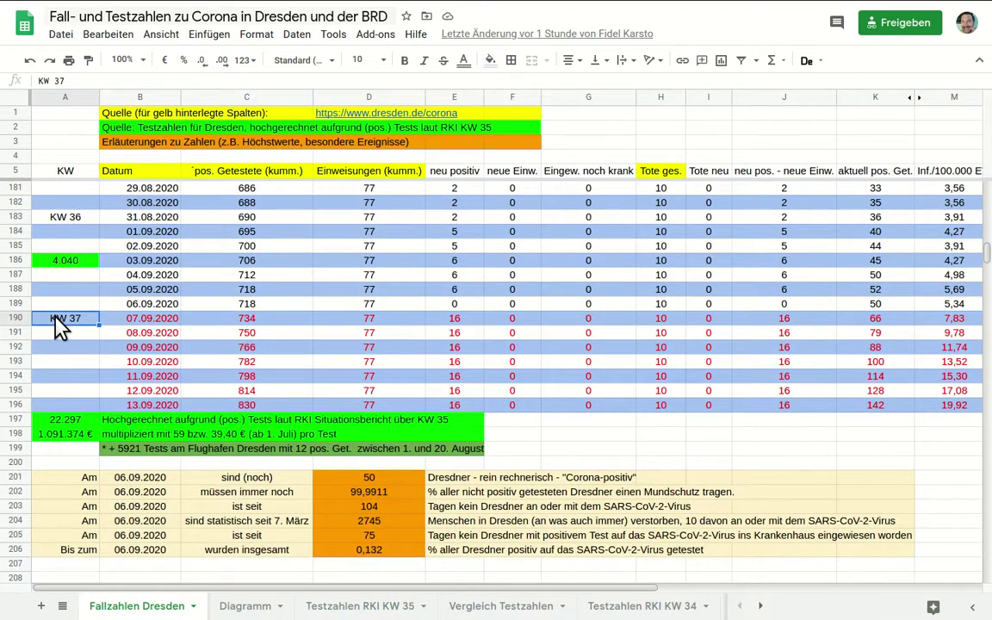
{"action": "key", "text": "Page_Up"}
{"action": "key", "text": "Page_Up"}
{"action": "key", "text": "Page_Up"}
{"action": "key", "text": "Page_Up"}
{"action": "key", "text": "Page_Up"}
{"action": "key", "text": "Page_Up"}
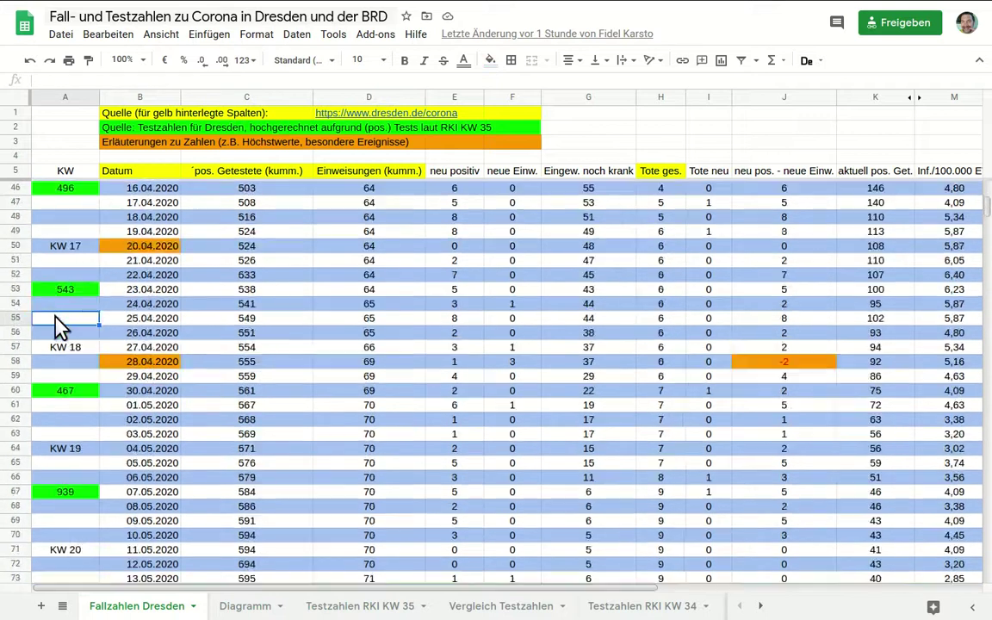
{"action": "key", "text": "Page_Up"}
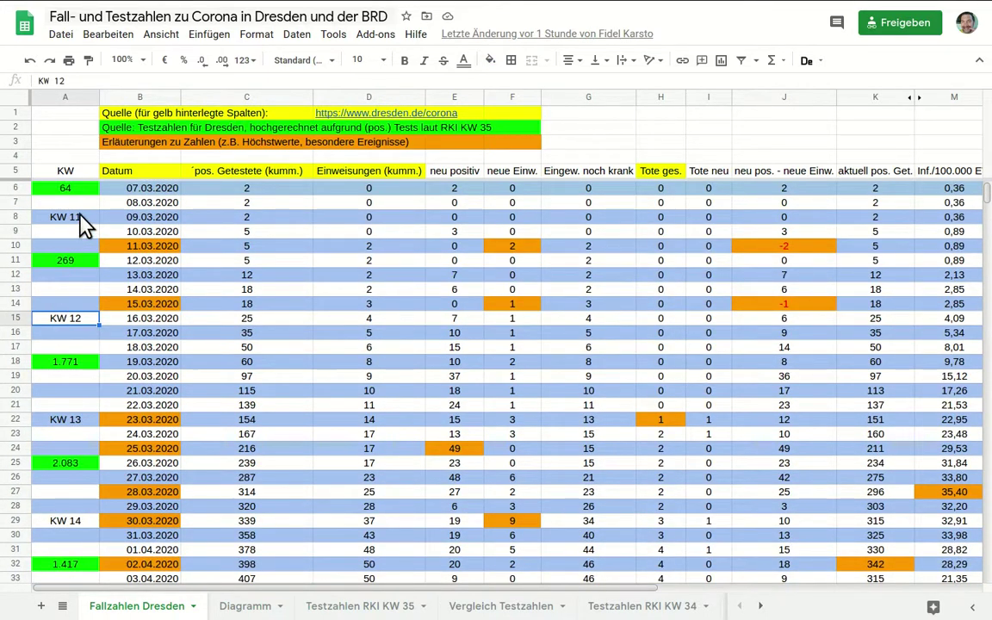
{"action": "left_click", "coordinate": [134, 190]}
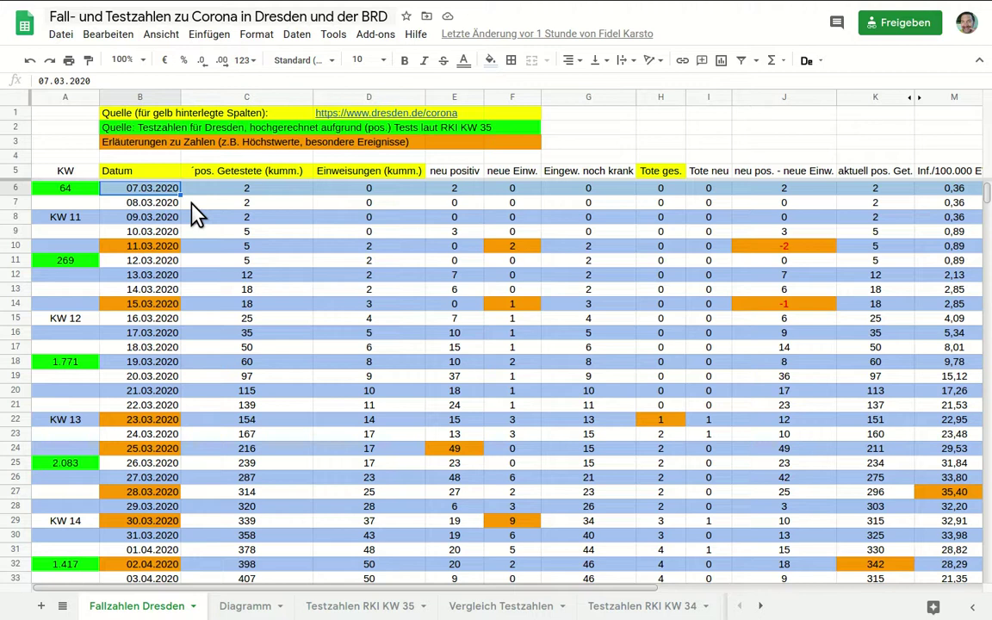
Examine the source notes for the yellow columns and the green test numbers above the table
{"action": "left_click", "coordinate": [158, 117]}
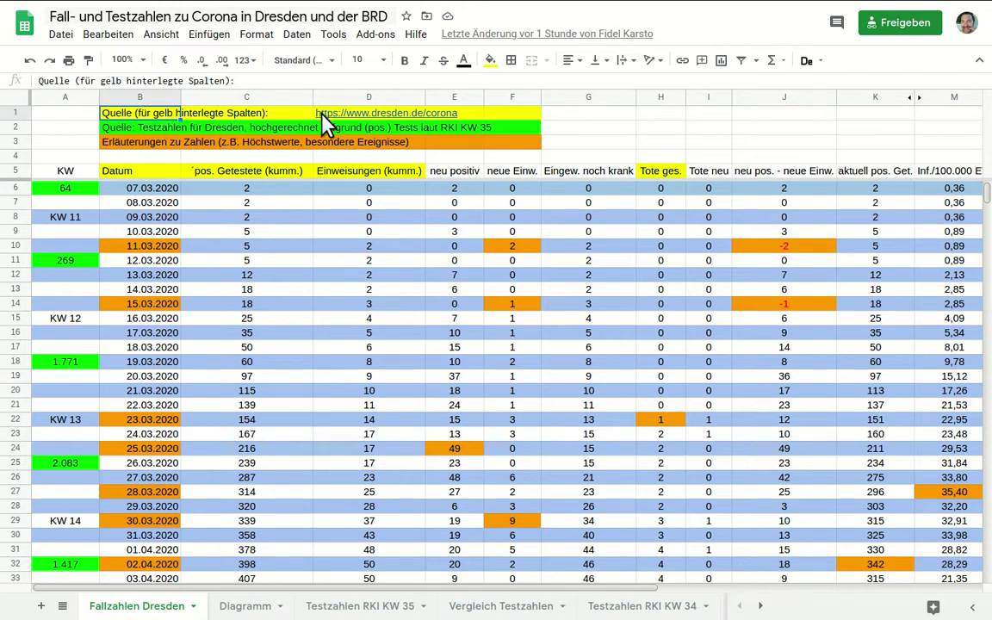
{"action": "mouse_move", "coordinate": [329, 114]}
{"action": "left_click", "coordinate": [163, 131]}
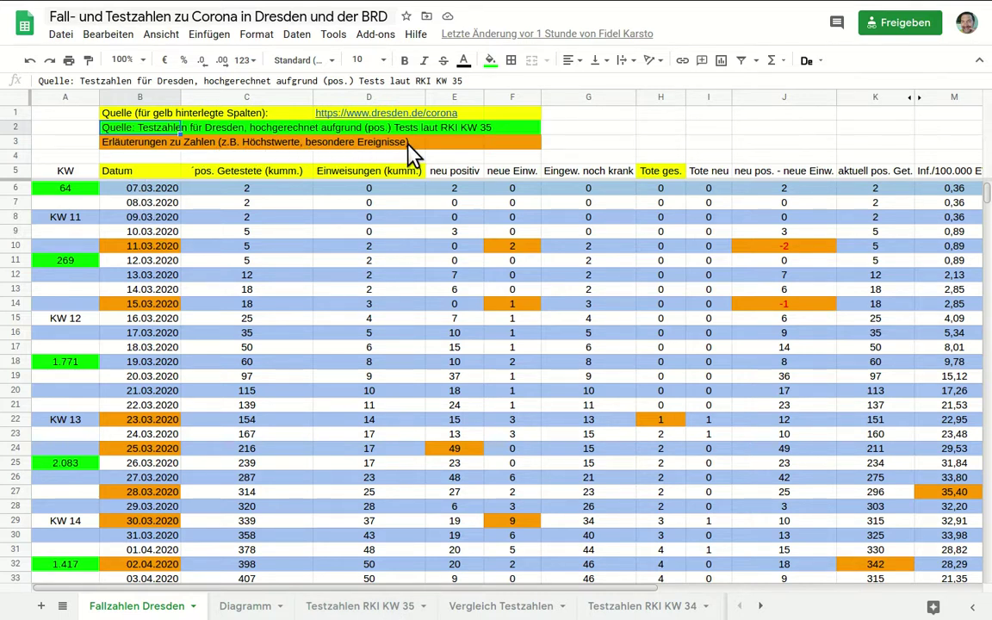
Examine the orange remarks in column N, including the one for 23.03.2020, and return to the start of that row
{"action": "left_click", "coordinate": [567, 190]}
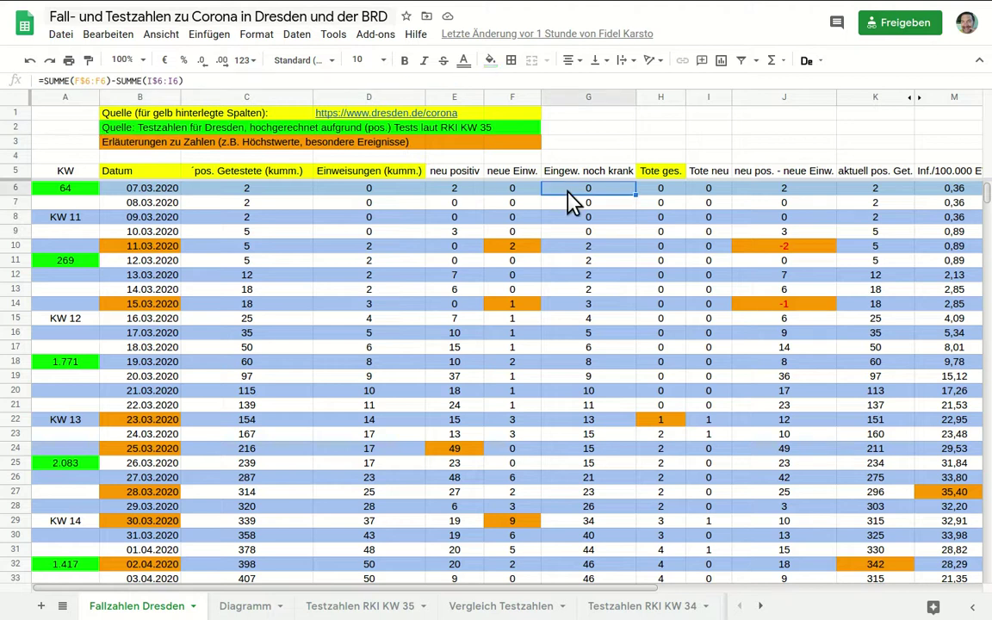
{"action": "key", "text": "Right"}
{"action": "key", "text": "Right"}
{"action": "key", "text": "Right"}
{"action": "key", "text": "Right"}
{"action": "key", "text": "Right"}
{"action": "key", "text": "Right"}
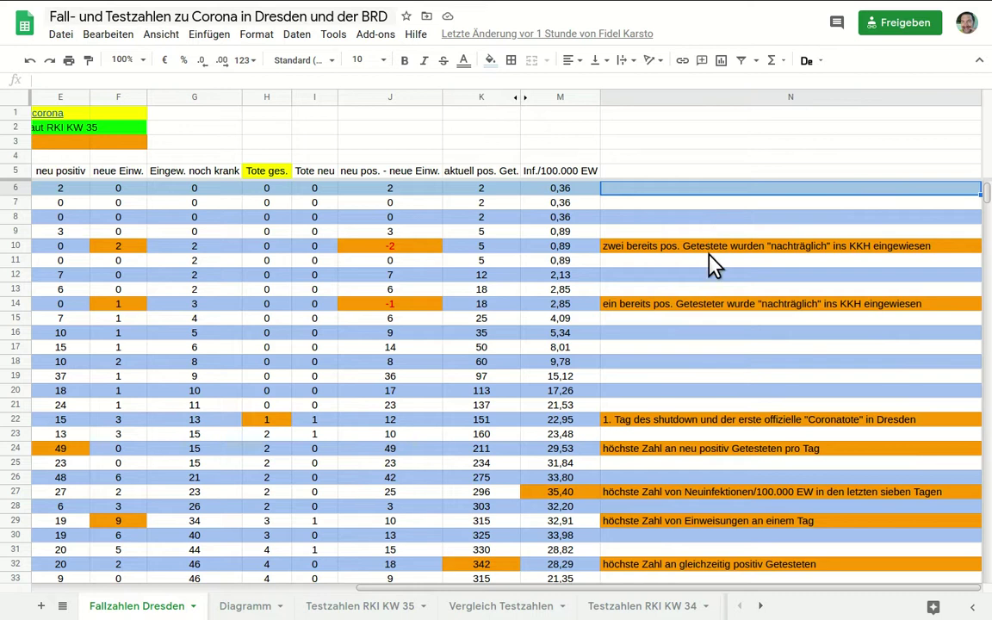
{"action": "left_click", "coordinate": [737, 422]}
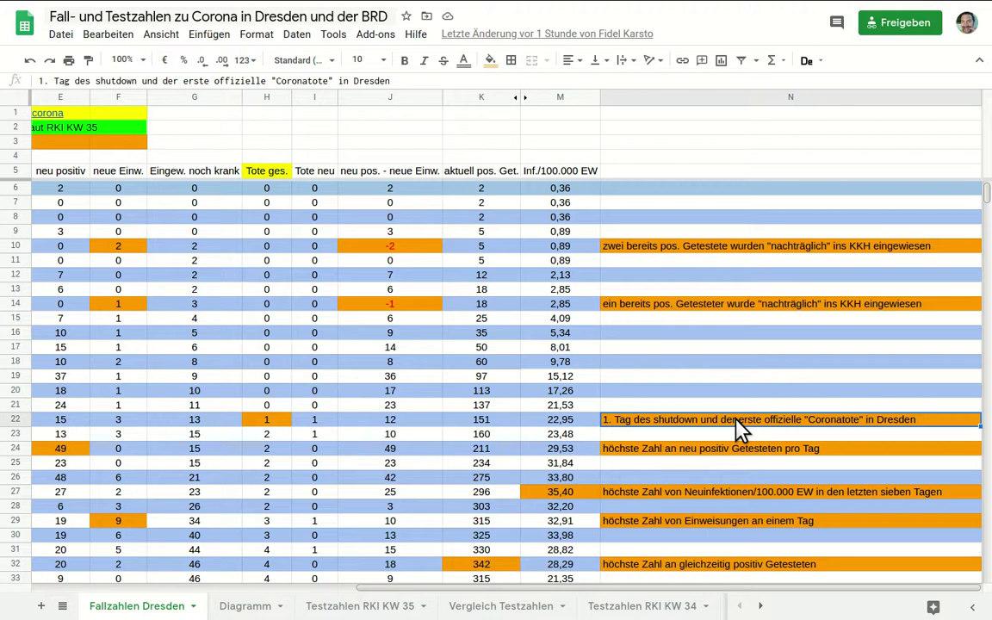
{"action": "key", "text": "Home"}
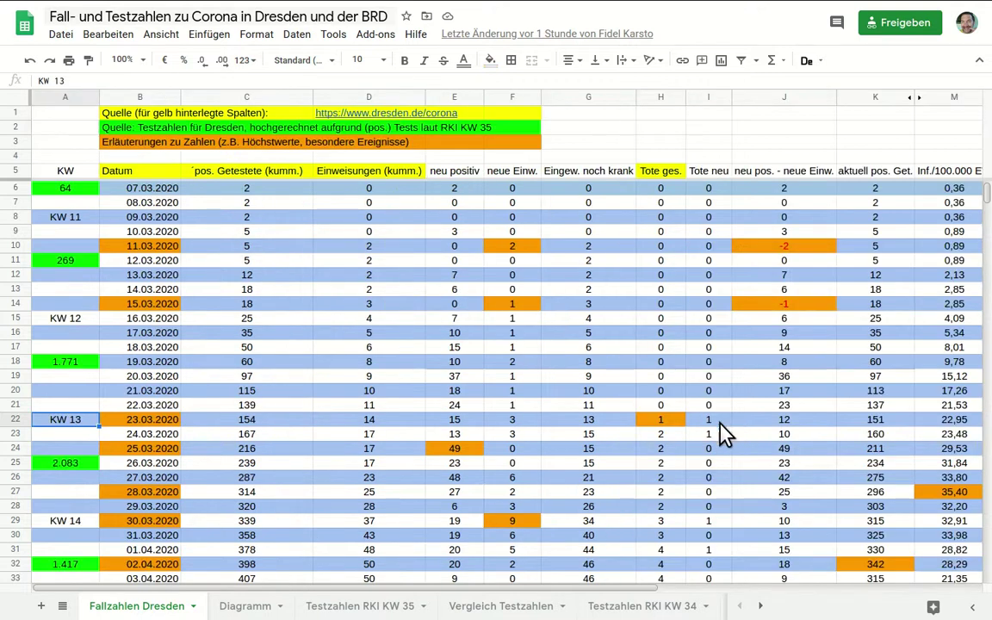
Review the green weekly test estimates in the KW column, from the formula in A6 down to KW 37
{"action": "left_click", "coordinate": [83, 192]}
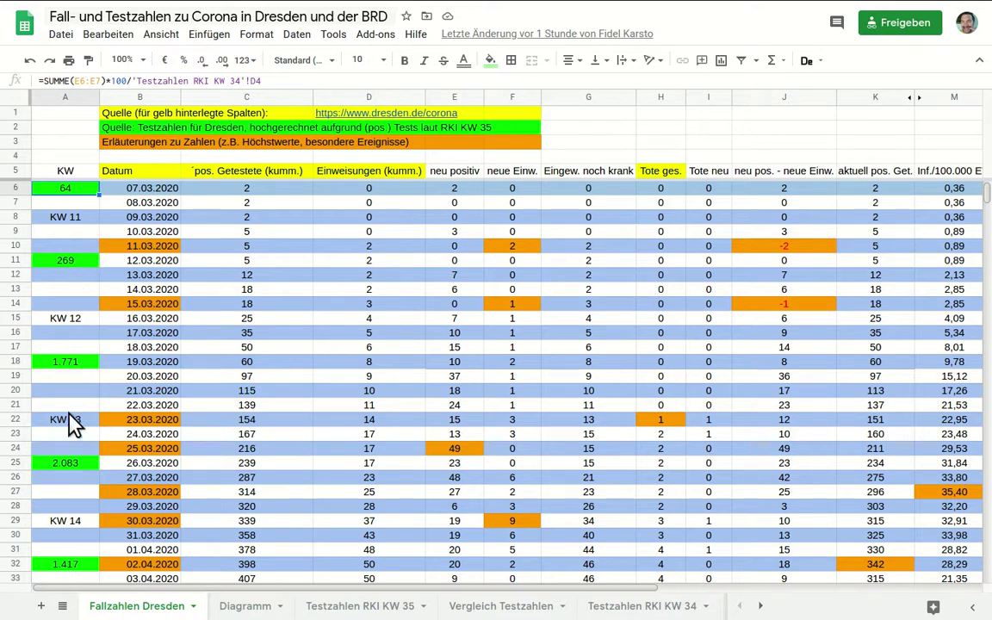
{"action": "left_click", "coordinate": [65, 454]}
{"action": "key", "text": "Down"}
{"action": "key", "text": "Down"}
{"action": "key", "text": "Down"}
{"action": "key", "text": "Down"}
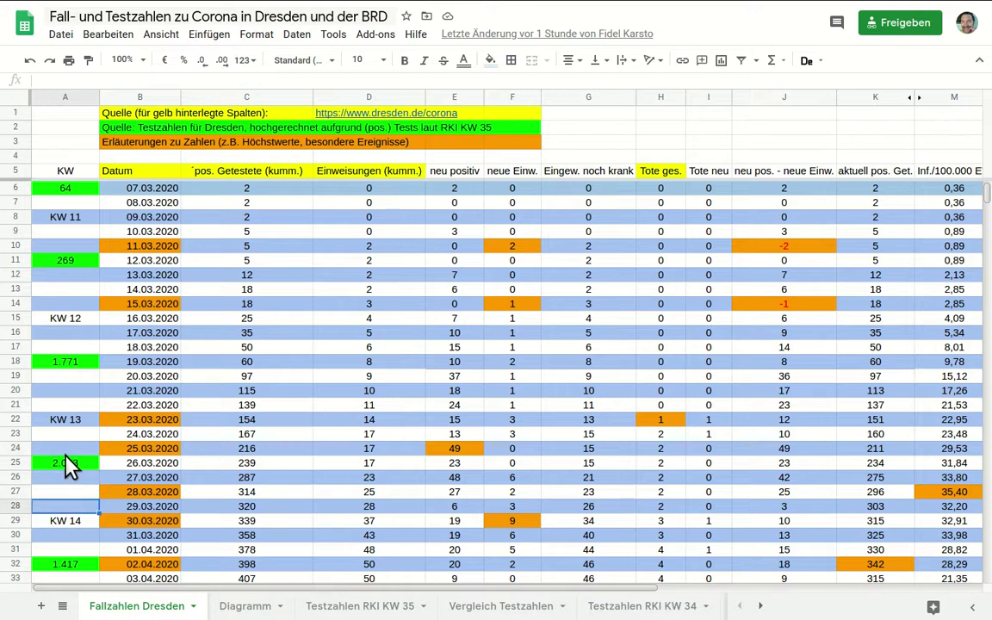
{"action": "key", "text": "Down"}
{"action": "key", "text": "Down"}
{"action": "key", "text": "Down"}
{"action": "key", "text": "Down"}
{"action": "key", "text": "Down"}
{"action": "key", "text": "Down"}
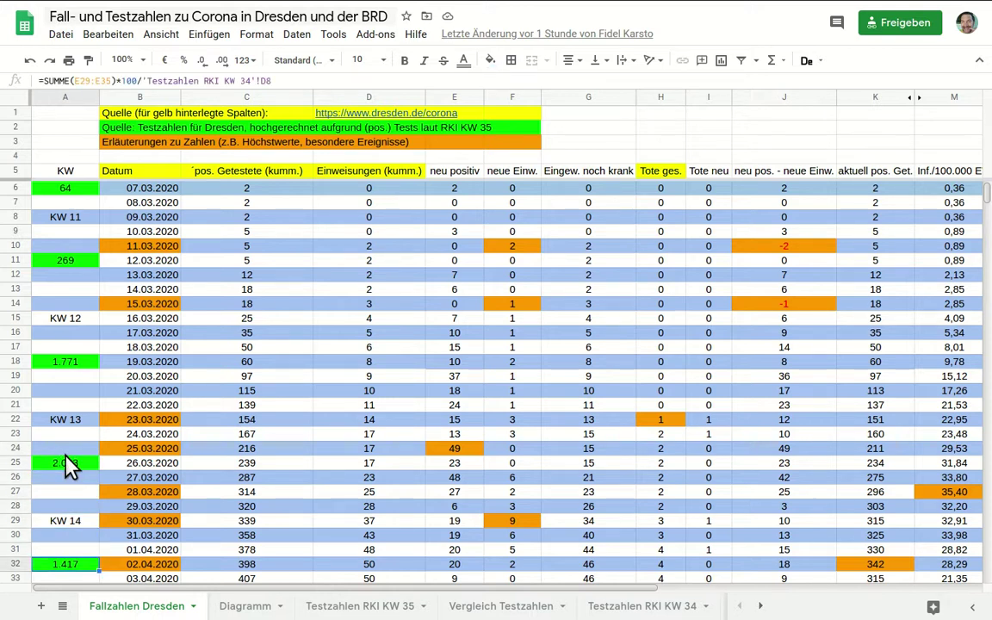
{"action": "key", "text": "Down"}
{"action": "key", "text": "Down"}
{"action": "key", "text": "Down"}
{"action": "key", "text": "Down"}
{"action": "key", "text": "Down"}
{"action": "key", "text": "Down"}
{"action": "key", "text": "Down"}
{"action": "key", "text": "Down"}
{"action": "key", "text": "Down"}
{"action": "key", "text": "Down"}
{"action": "key", "text": "Down"}
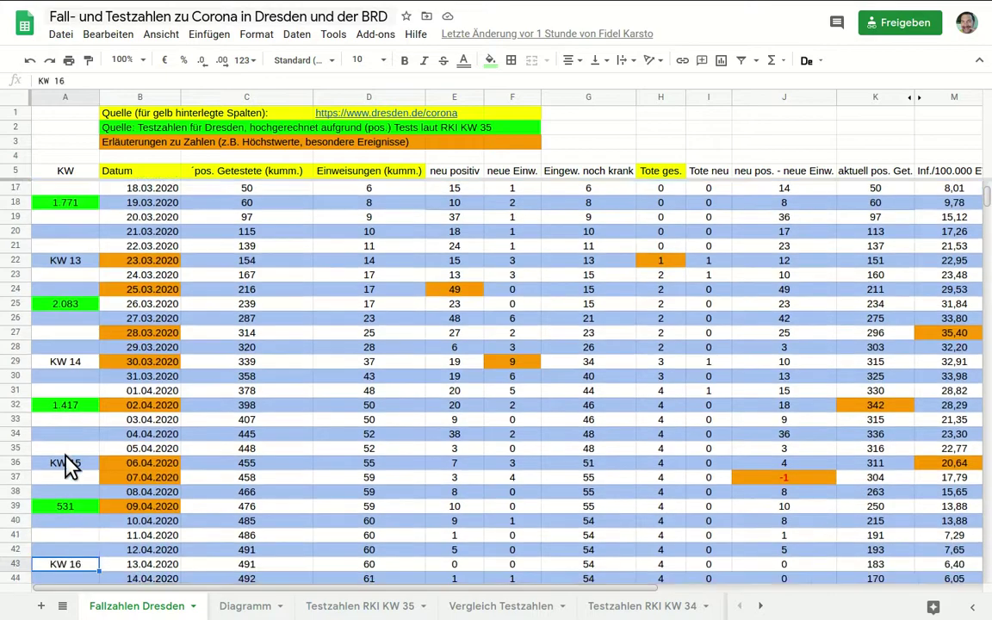
{"action": "key", "text": "Down"}
{"action": "key", "text": "Down"}
{"action": "key", "text": "Down"}
{"action": "key", "text": "Down"}
{"action": "key", "text": "Down"}
{"action": "key", "text": "Down"}
{"action": "key", "text": "Down"}
{"action": "key", "text": "Down"}
{"action": "key", "text": "Down"}
{"action": "key", "text": "Down"}
{"action": "key", "text": "Down"}
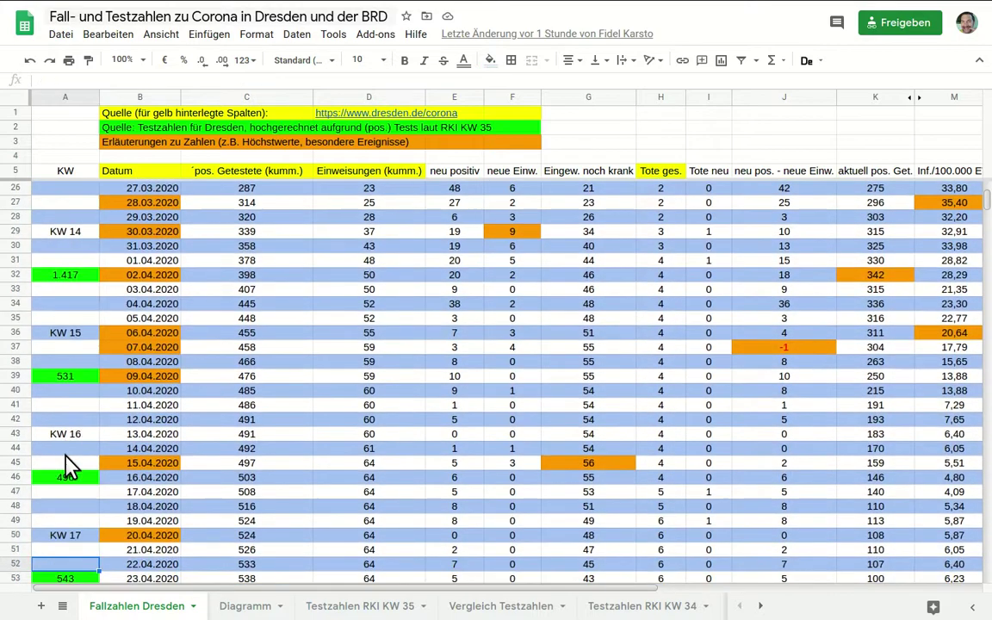
{"action": "key", "text": "Down"}
{"action": "key", "text": "Down"}
{"action": "key", "text": "Down"}
{"action": "key", "text": "Down"}
{"action": "key", "text": "Down"}
{"action": "key", "text": "Down"}
{"action": "key", "text": "Down"}
{"action": "key", "text": "Down"}
{"action": "key", "text": "Down"}
{"action": "key", "text": "Down"}
{"action": "key", "text": "Down"}
{"action": "key", "text": "Down"}
{"action": "key", "text": "Down"}
{"action": "key", "text": "Down"}
{"action": "key", "text": "Down"}
{"action": "key", "text": "Down"}
{"action": "key", "text": "Down"}
{"action": "key", "text": "Down"}
{"action": "key", "text": "Down"}
{"action": "key", "text": "Down"}
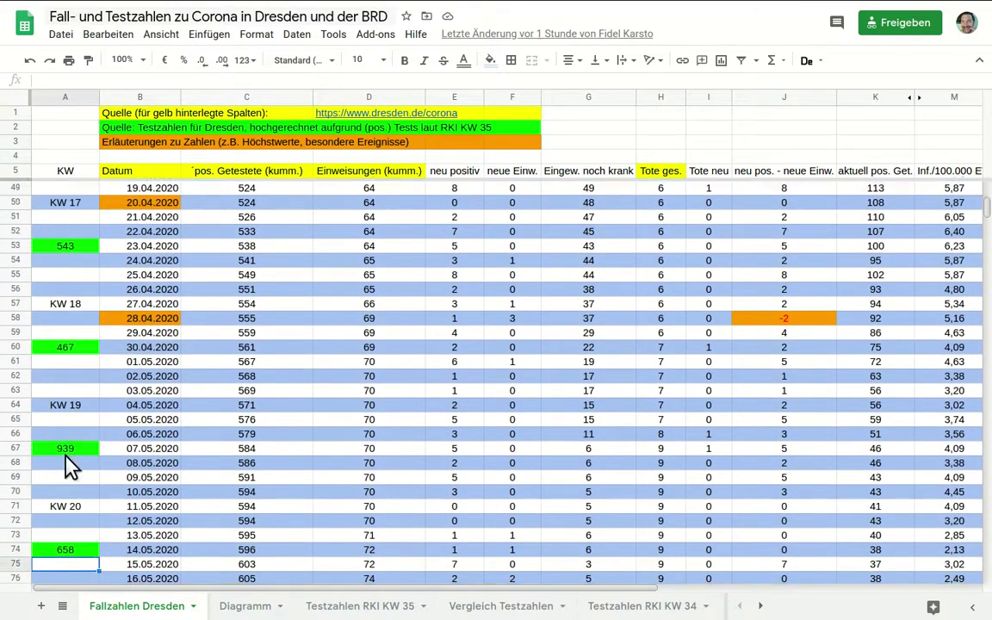
{"action": "key", "text": "Down"}
{"action": "key", "text": "Down"}
{"action": "key", "text": "Down"}
{"action": "key", "text": "Down"}
{"action": "key", "text": "Down"}
{"action": "key", "text": "Down"}
{"action": "key", "text": "Down"}
{"action": "key", "text": "Down"}
{"action": "key", "text": "Down"}
{"action": "key", "text": "Down"}
{"action": "key", "text": "Down"}
{"action": "key", "text": "Down"}
{"action": "key", "text": "Down"}
{"action": "key", "text": "Down"}
{"action": "key", "text": "Down"}
{"action": "key", "text": "Down"}
{"action": "key", "text": "Down"}
{"action": "key", "text": "Down"}
{"action": "key", "text": "Down"}
{"action": "key", "text": "Down"}
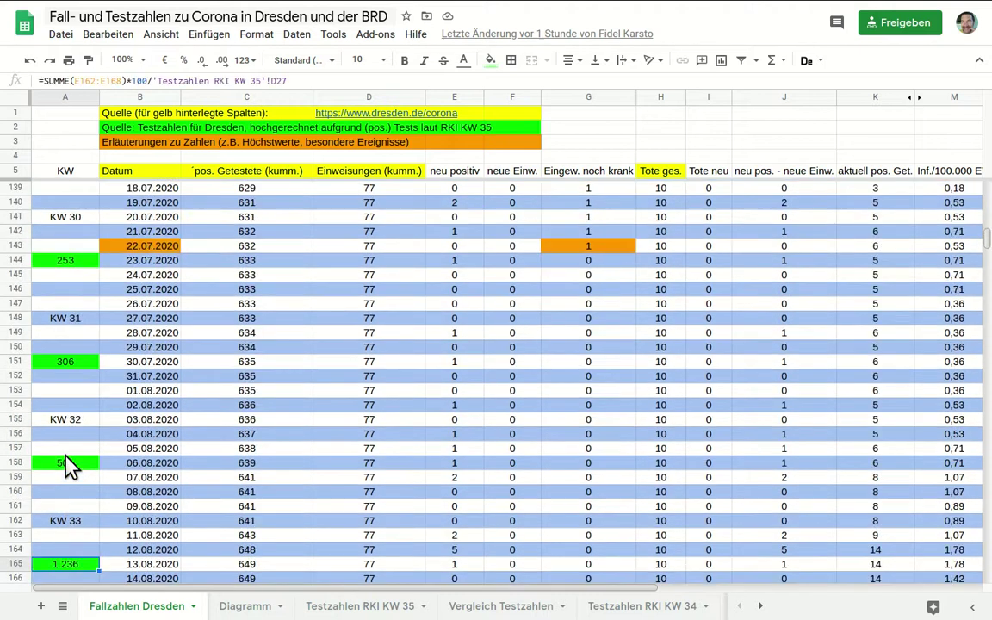
{"action": "key", "text": "Down"}
{"action": "key", "text": "Up"}
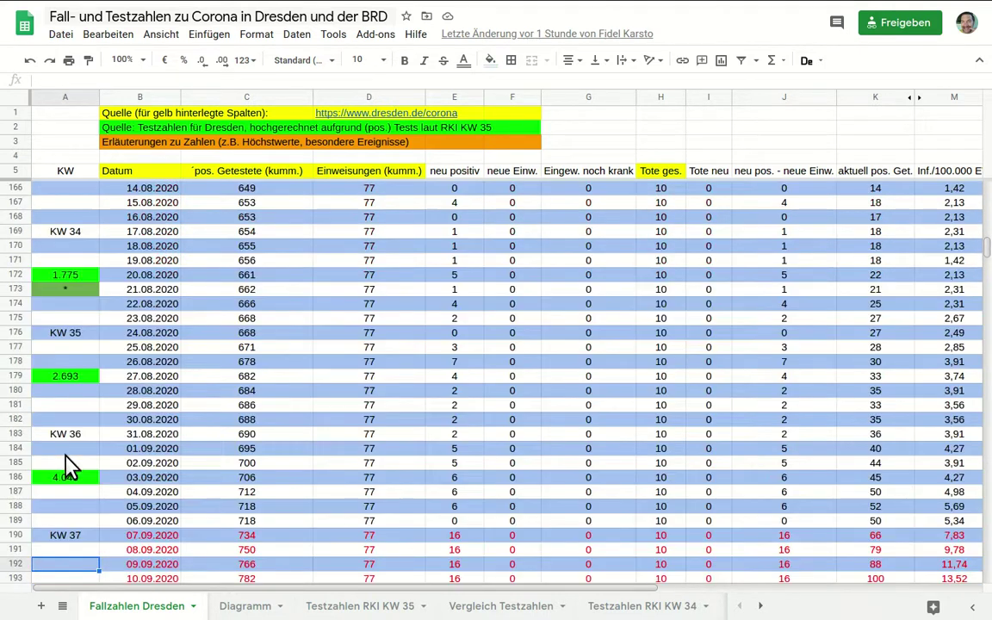
Examine the 06.09.2020 record's date, cumulative positives, cumulative hospital admissions and total deaths
{"action": "left_click", "coordinate": [173, 521]}
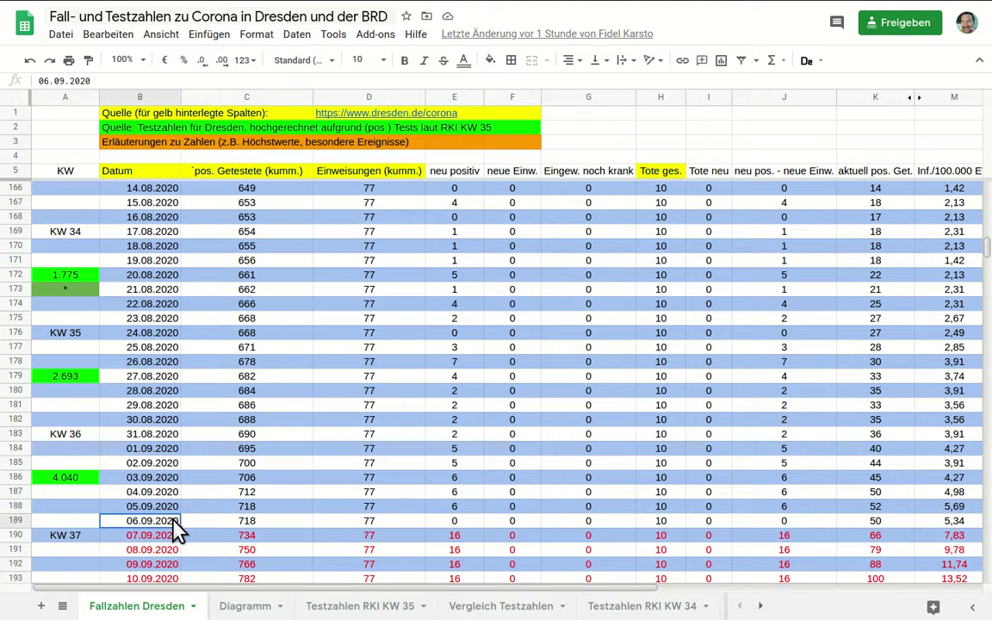
{"action": "left_click", "coordinate": [243, 524]}
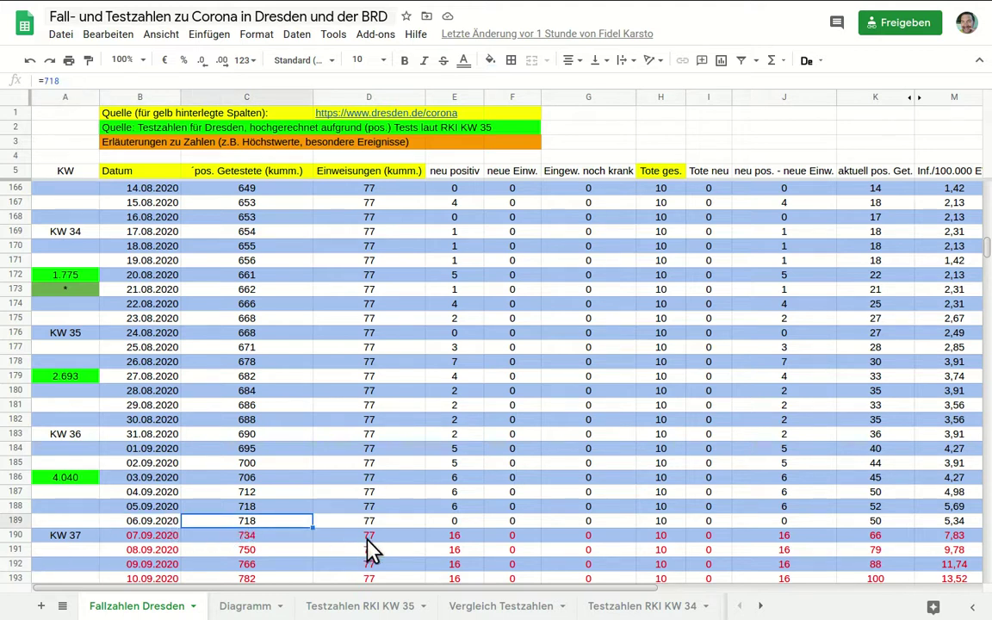
{"action": "left_click", "coordinate": [422, 522]}
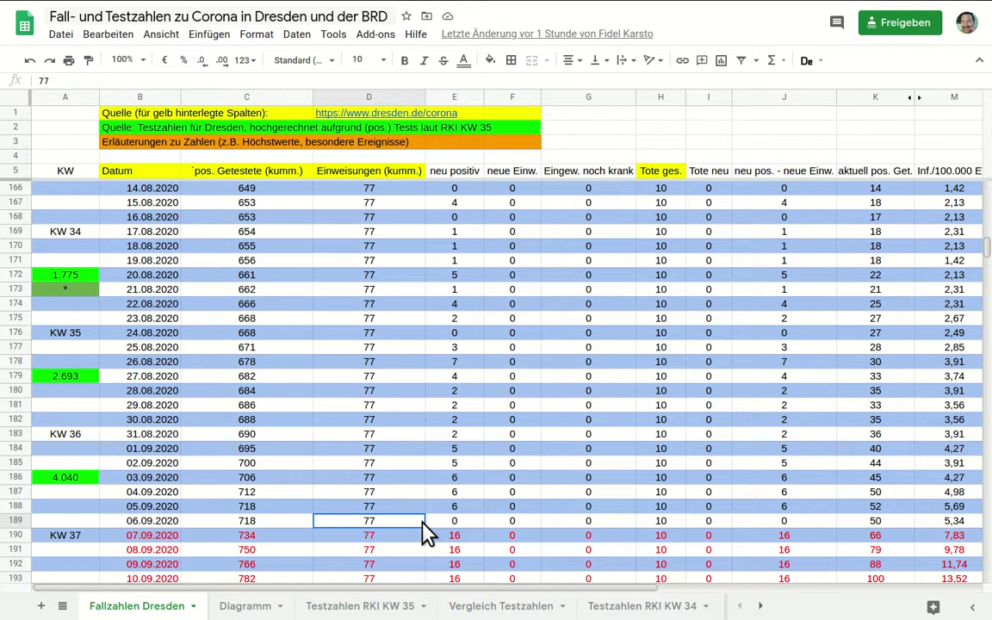
{"action": "left_click", "coordinate": [659, 522]}
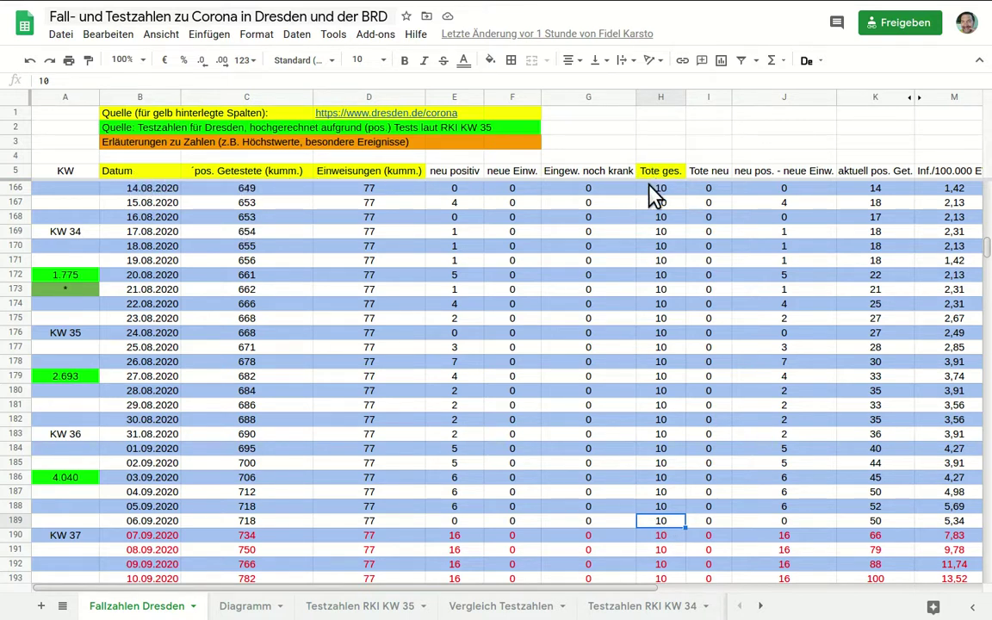
Inspect the "neu positiv" formulas for 14.08.2020 and 15.08.2020 against the cumulative positives in column C
{"action": "left_click", "coordinate": [469, 188]}
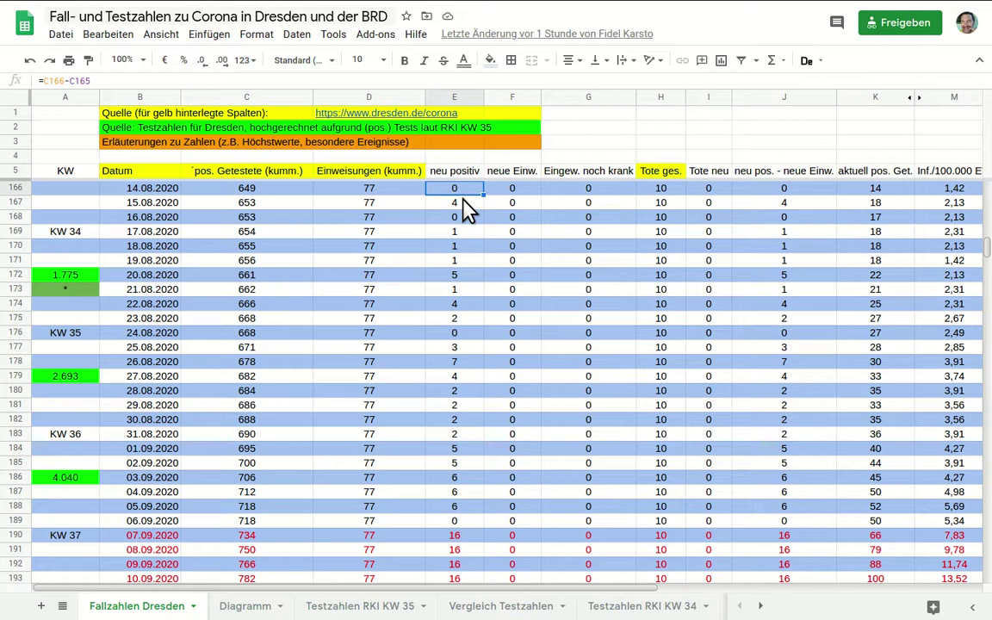
{"action": "left_click", "coordinate": [463, 204]}
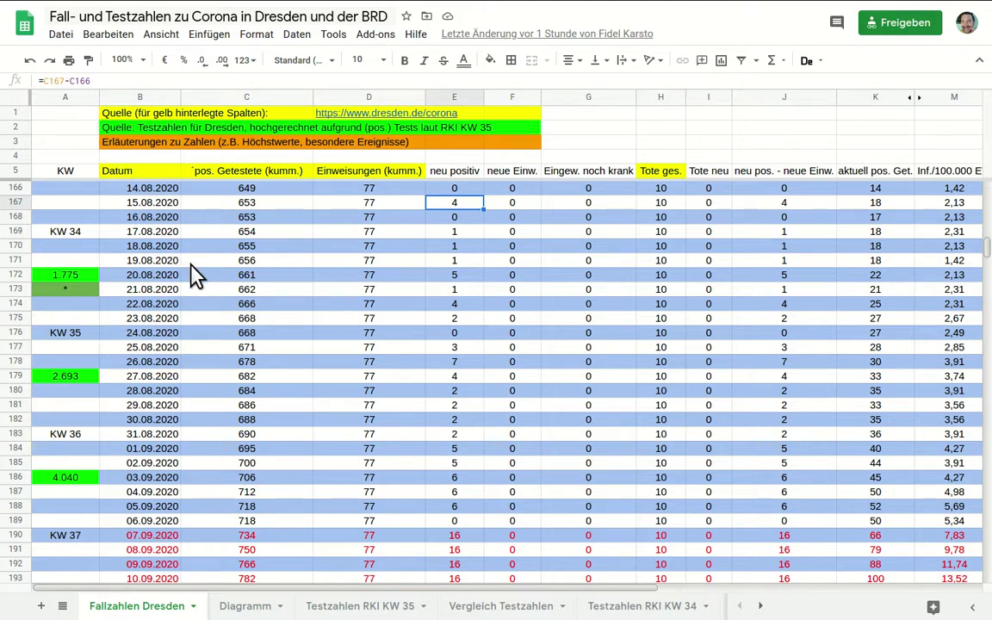
{"action": "left_click", "coordinate": [258, 263]}
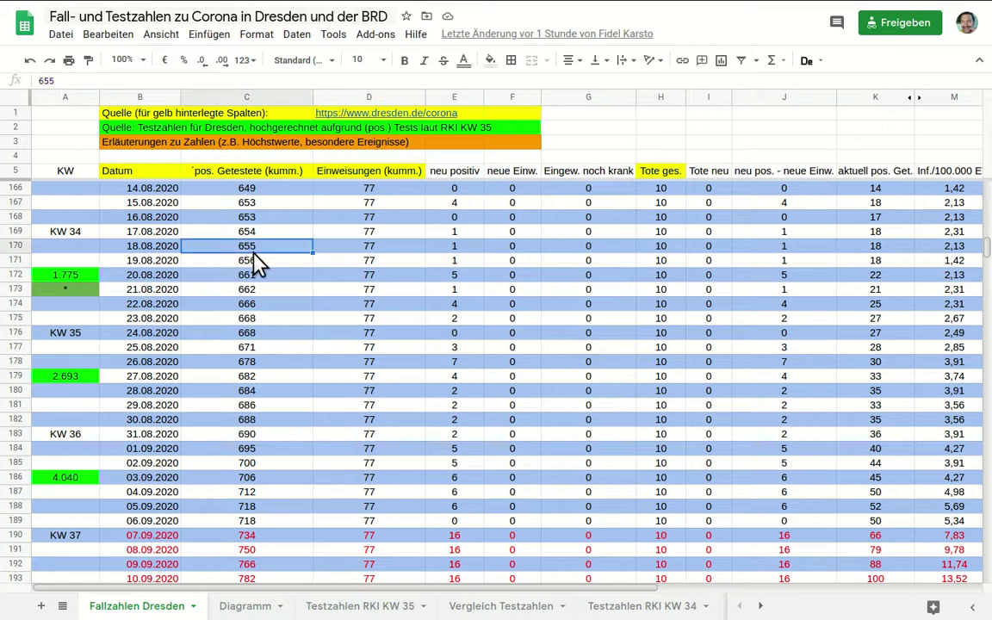
{"action": "key", "text": "Up"}
{"action": "key", "text": "Up"}
{"action": "key", "text": "Up"}
{"action": "key", "text": "Up"}
{"action": "key", "text": "Up"}
{"action": "key", "text": "Right"}
{"action": "key", "text": "Right"}
{"action": "key", "text": "Right"}
{"action": "key", "text": "Left"}
{"action": "key", "text": "Left"}
{"action": "key", "text": "Right"}
{"action": "key", "text": "Down"}
Inspect the 15.08.2020 row's formulas from "neue Einw." through "aktuell pos. Get."
{"action": "key", "text": "Right"}
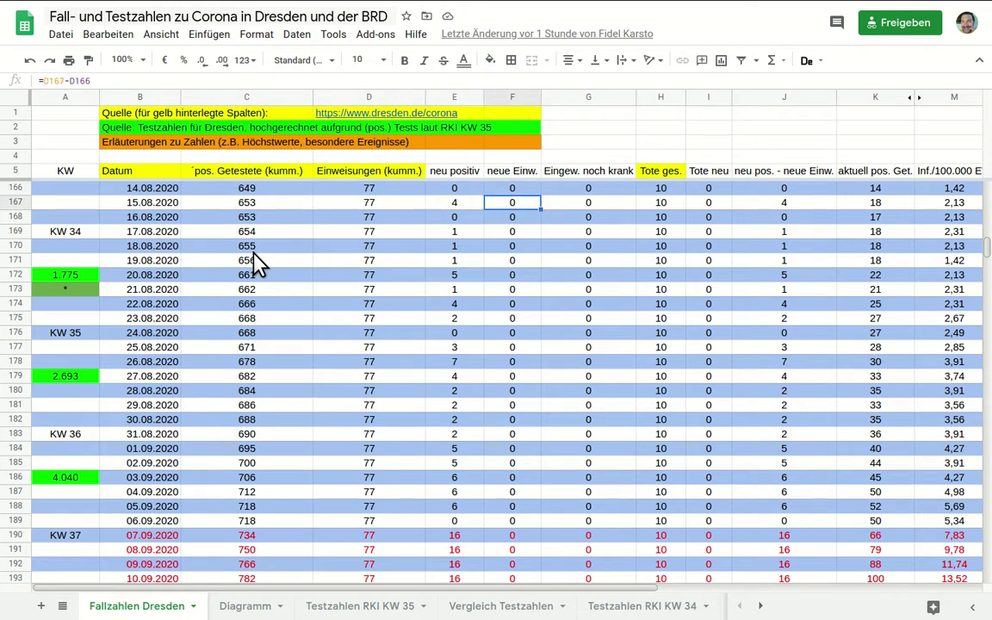
{"action": "key", "text": "Right"}
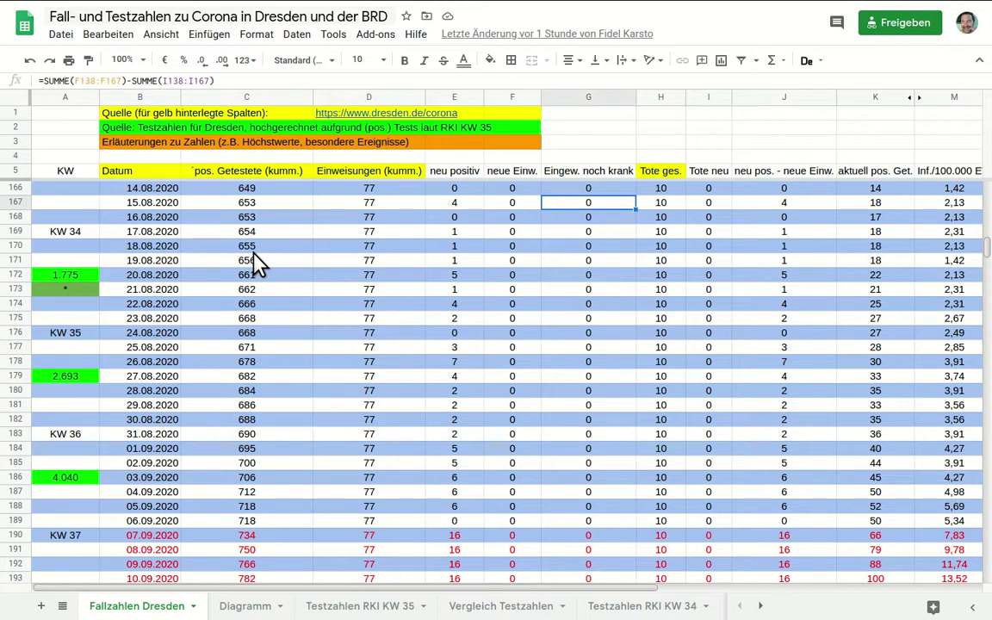
{"action": "key", "text": "Right"}
{"action": "key", "text": "Right"}
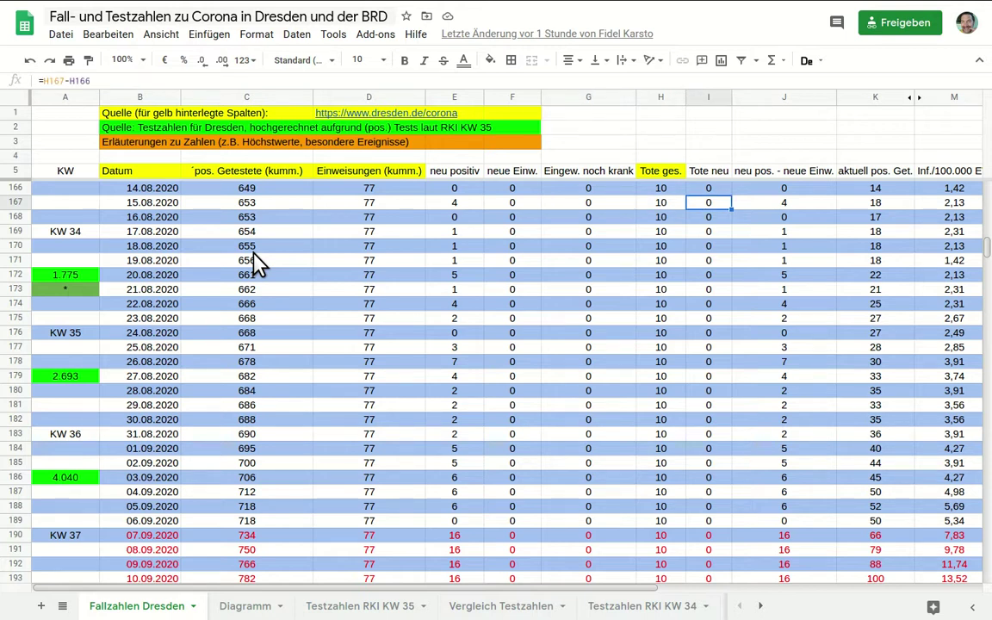
{"action": "key", "text": "Right"}
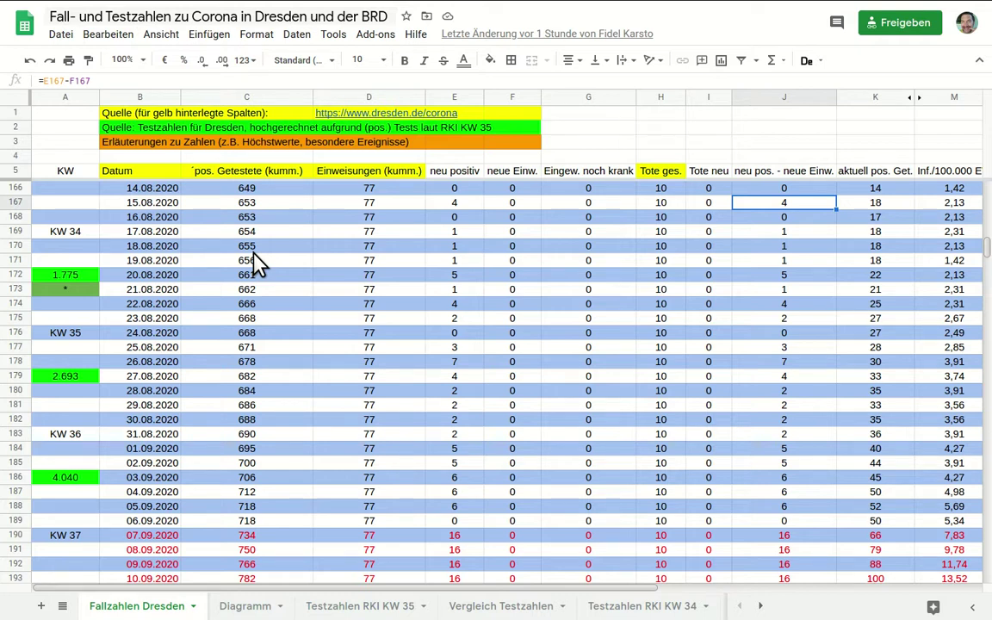
{"action": "key", "text": "Right"}
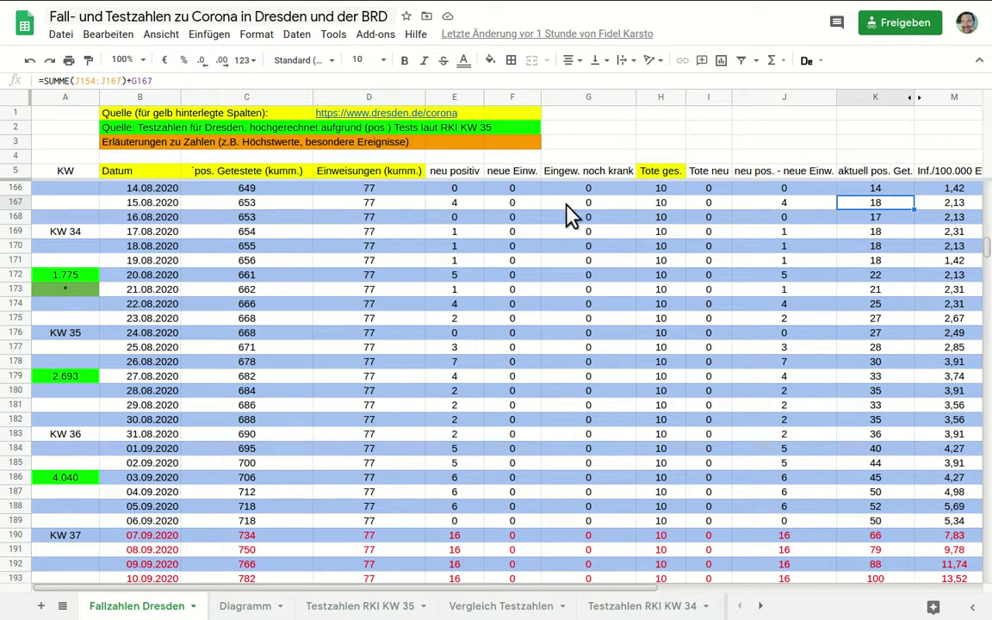
Go from the "neu positiv" value of 15.08.2020 to its "Inf./100.000 EW" cell and inspect the formula
{"action": "left_click", "coordinate": [477, 200]}
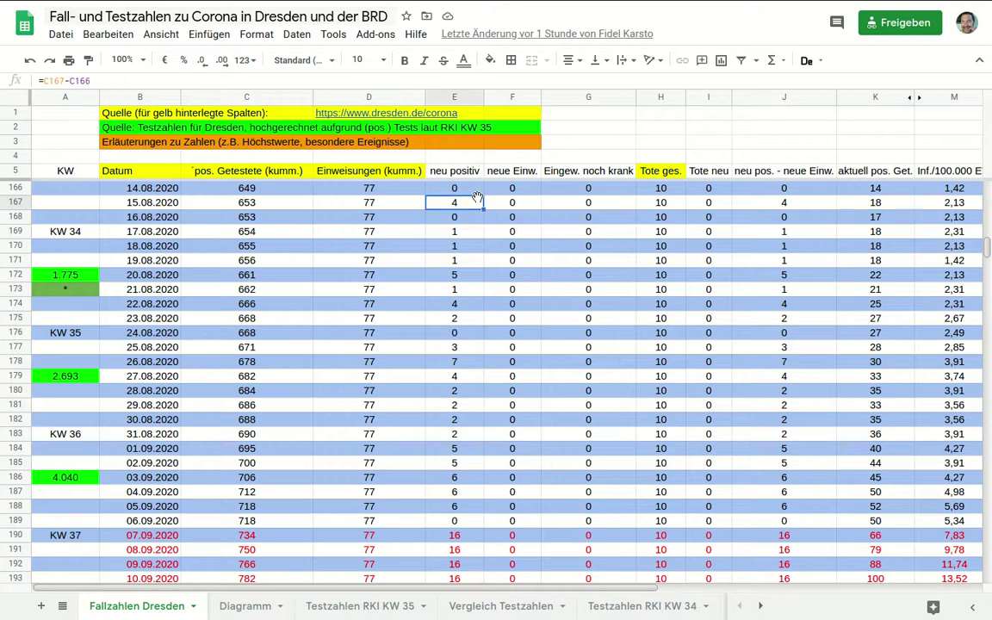
{"action": "key", "text": "Right"}
{"action": "key", "text": "Right"}
{"action": "key", "text": "Right"}
{"action": "key", "text": "Right"}
{"action": "key", "text": "Right"}
{"action": "key", "text": "Right"}
{"action": "key", "text": "Right"}
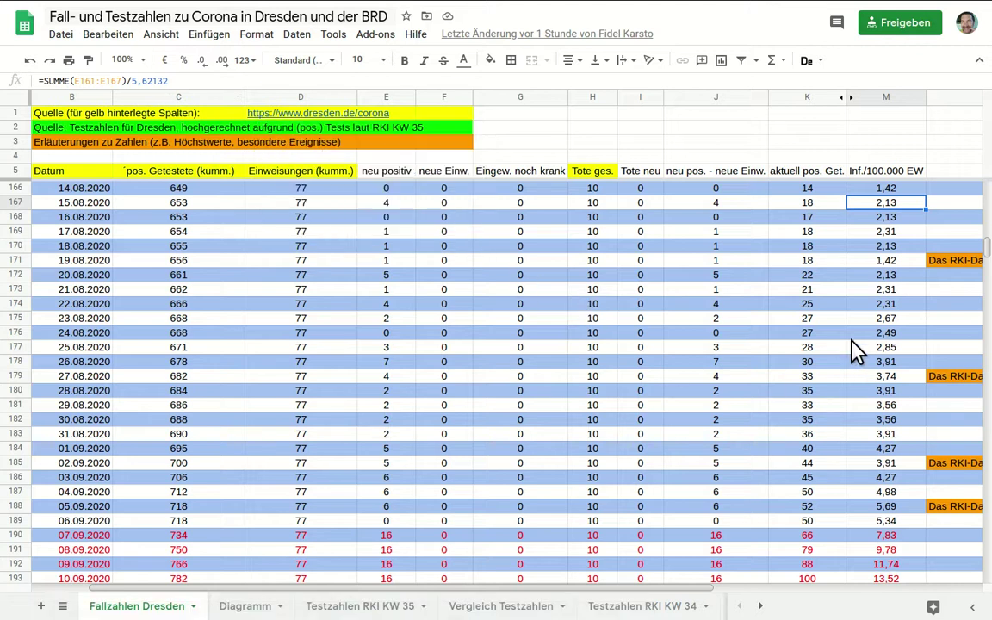
Trace the "Inf./100.000 EW" column back from 24.08.2020 to the end of May 2020
{"action": "left_click", "coordinate": [874, 337]}
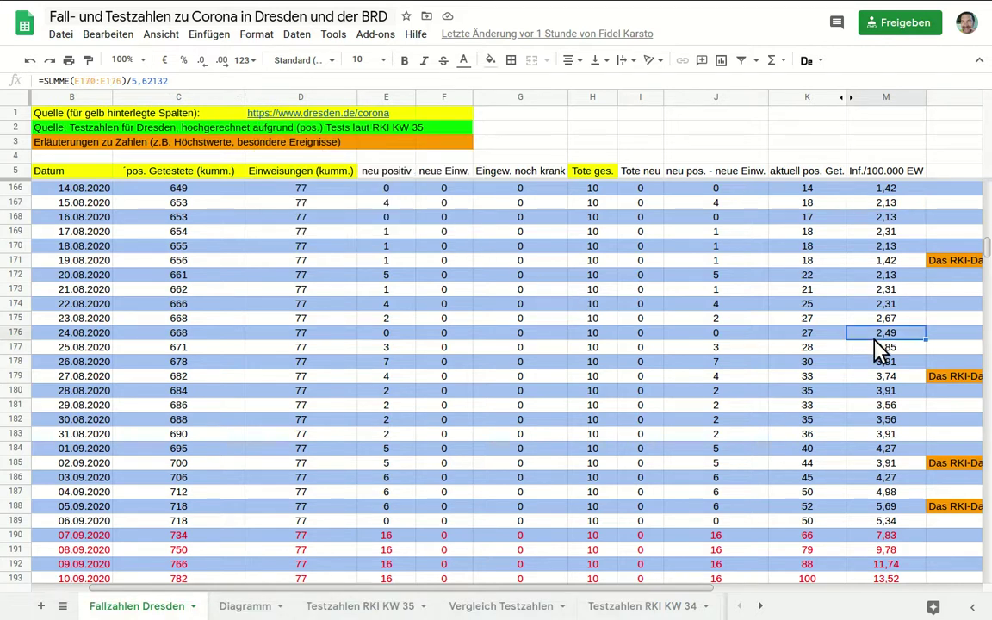
{"action": "key", "text": "Page_Up"}
{"action": "key", "text": "Page_Up"}
{"action": "key", "text": "Page_Up"}
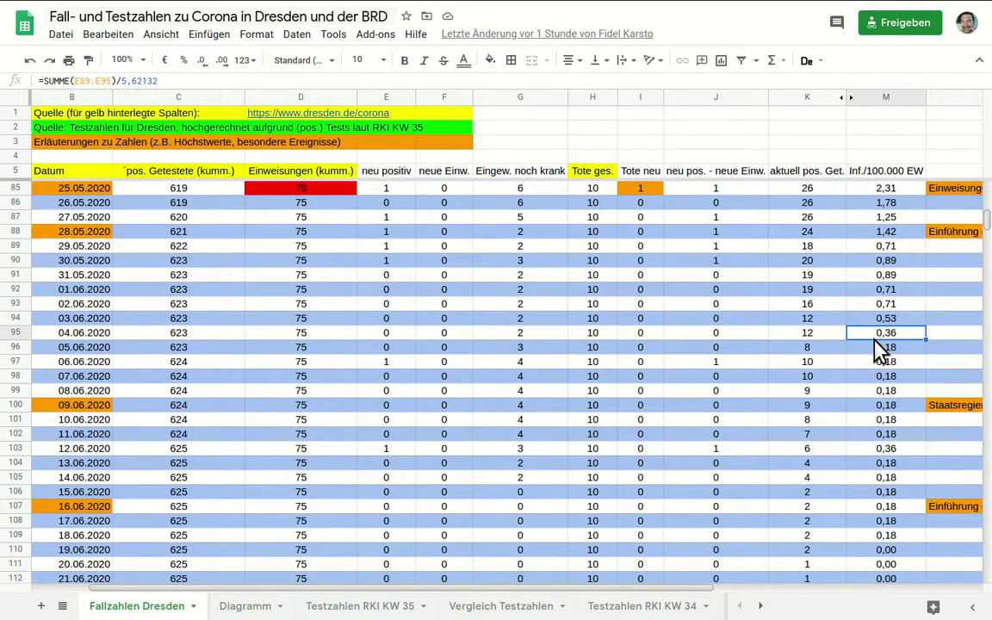
{"action": "key", "text": "Up"}
{"action": "key", "text": "Up"}
{"action": "key", "text": "Up"}
{"action": "key", "text": "Up"}
{"action": "key", "text": "Up"}
{"action": "key", "text": "Up"}
{"action": "key", "text": "Up"}
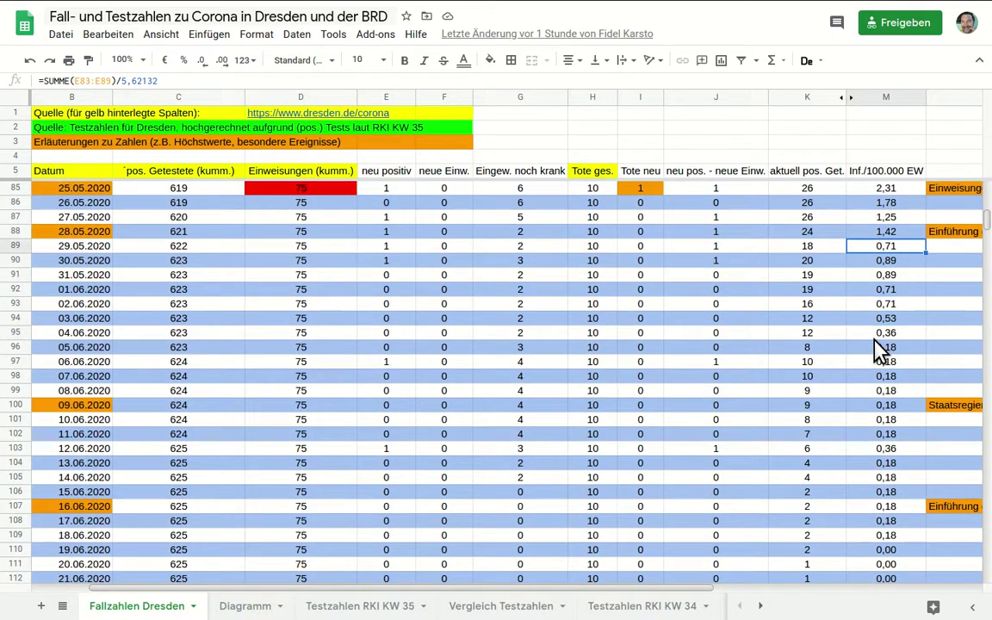
Go across the 28.05.2020 row from its "Inf./100.000 EW" value back to the date
{"action": "key", "text": "Left"}
{"action": "key", "text": "Left"}
{"action": "key", "text": "Left"}
{"action": "key", "text": "Left"}
{"action": "key", "text": "Left"}
{"action": "key", "text": "Left"}
{"action": "key", "text": "Left"}
{"action": "key", "text": "Left"}
{"action": "key", "text": "Left"}
{"action": "key", "text": "Left"}
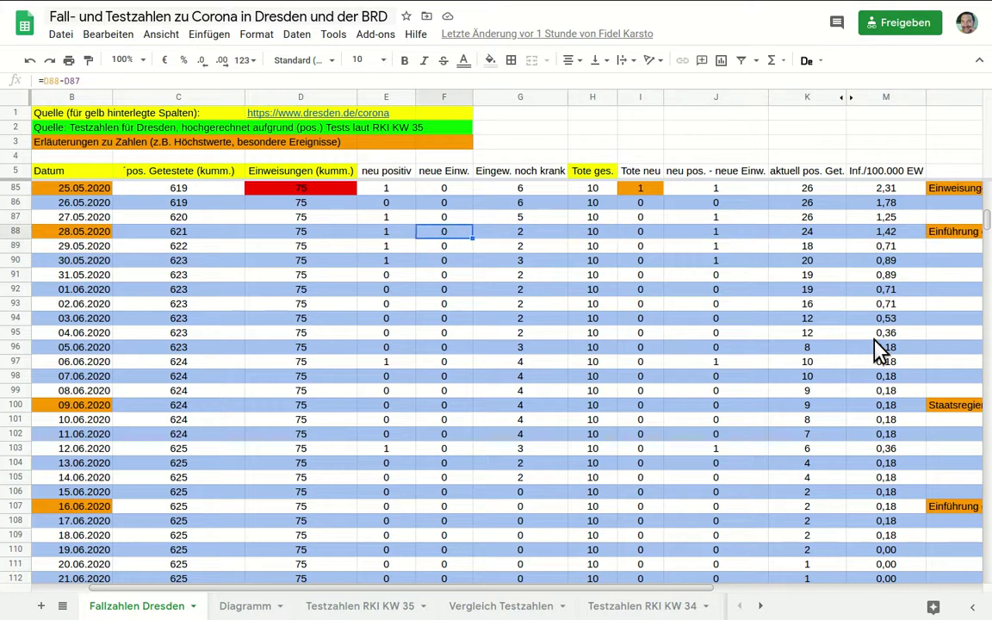
{"action": "key", "text": "Left"}
{"action": "key", "text": "Right"}
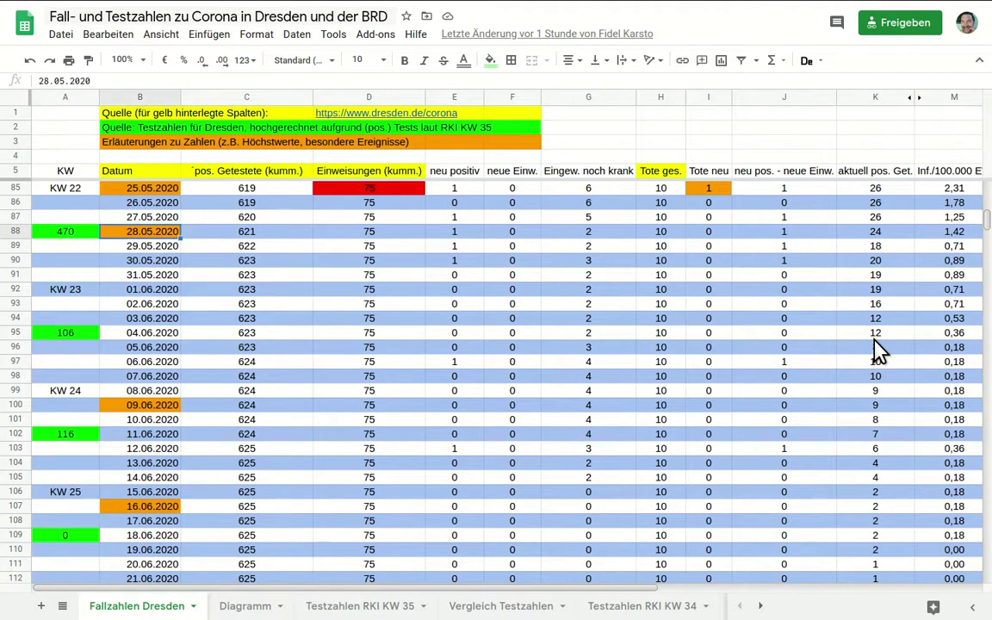
Go along the 28.05.2020 row to column N and read its remark on the Corona-Ampel
{"action": "key", "text": "Right"}
{"action": "key", "text": "Right"}
{"action": "key", "text": "Right"}
{"action": "key", "text": "Right"}
{"action": "key", "text": "Right"}
{"action": "key", "text": "Right"}
{"action": "key", "text": "Right"}
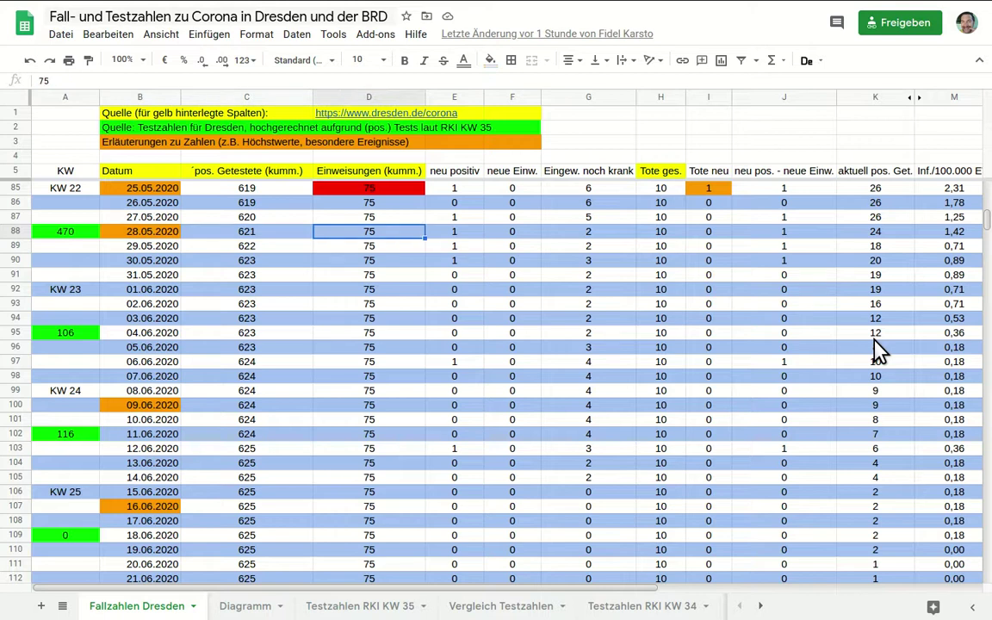
{"action": "key", "text": "Right"}
{"action": "key", "text": "Right"}
{"action": "key", "text": "Right"}
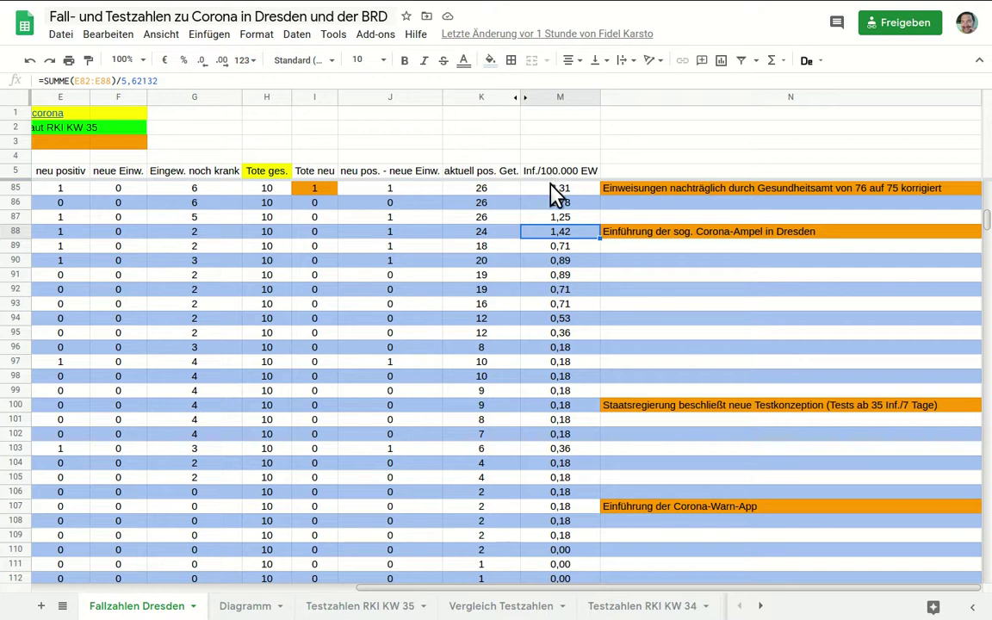
{"action": "left_click", "coordinate": [620, 235]}
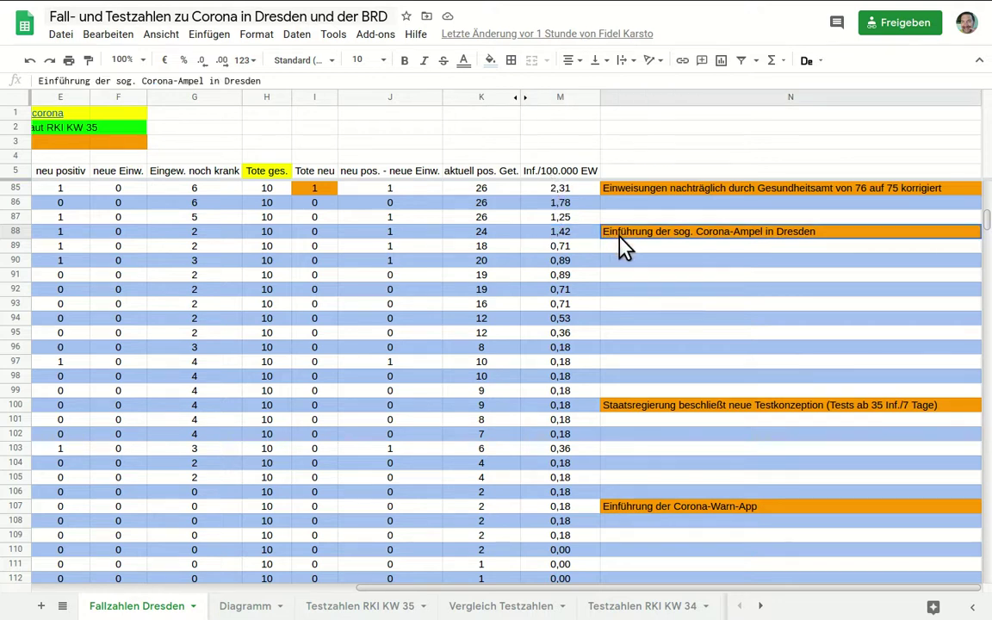
Consult the Gesundheitsamt announcement and the dresden.de Corona-Ampel explanation in the other browser tabs, and return to the spreadsheet
{"action": "mouse_move", "coordinate": [492, 7]}
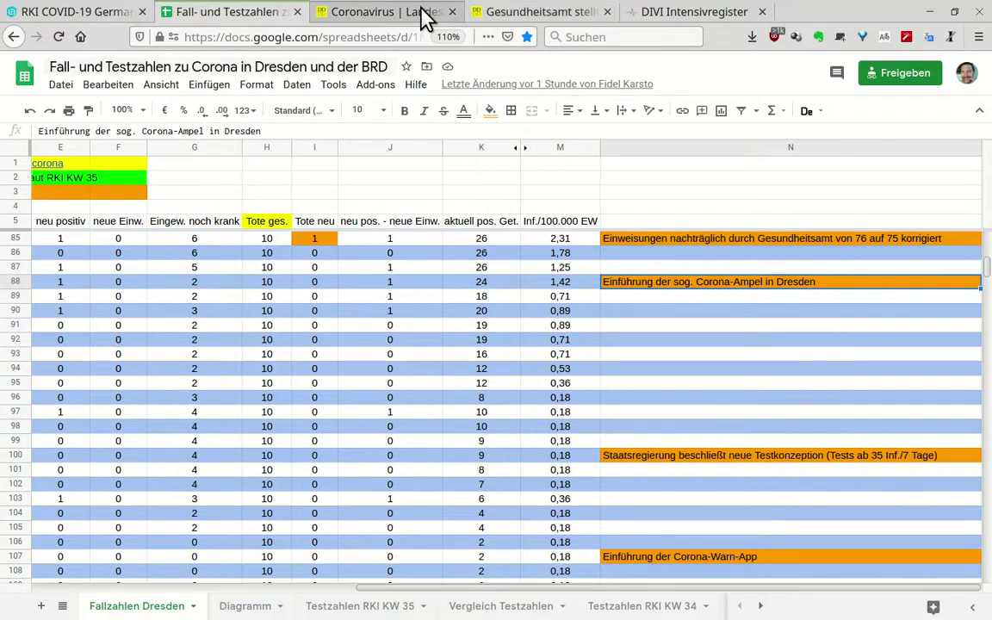
{"action": "left_click", "coordinate": [487, 12]}
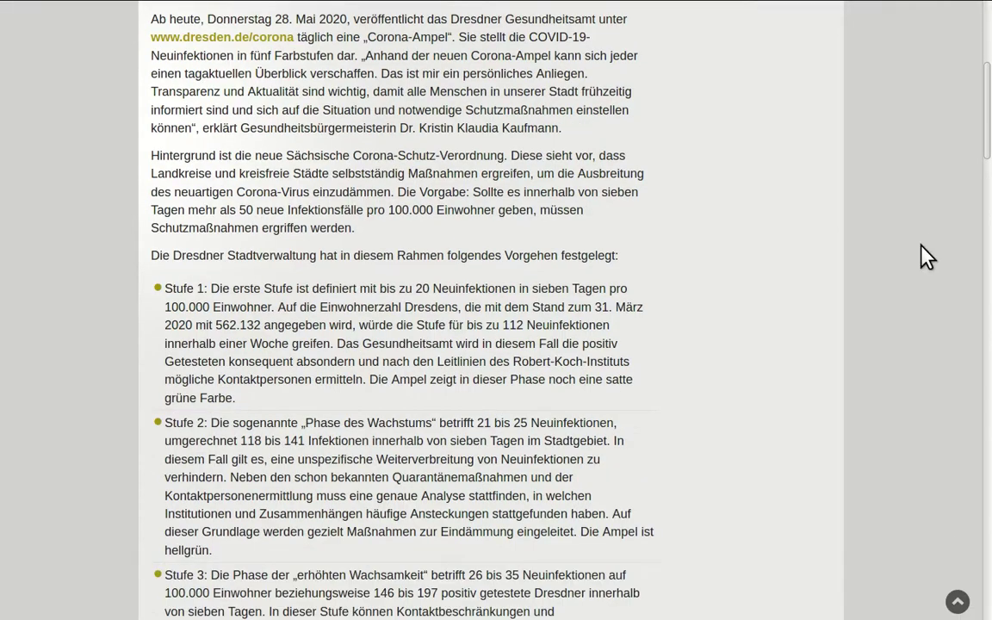
{"action": "mouse_move", "coordinate": [653, 15]}
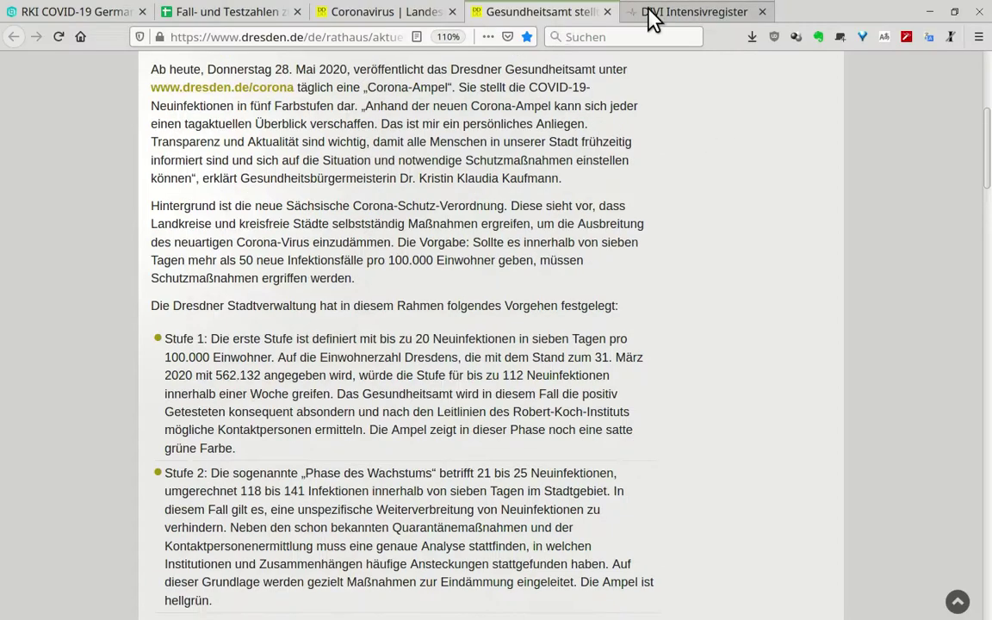
{"action": "left_click", "coordinate": [388, 17]}
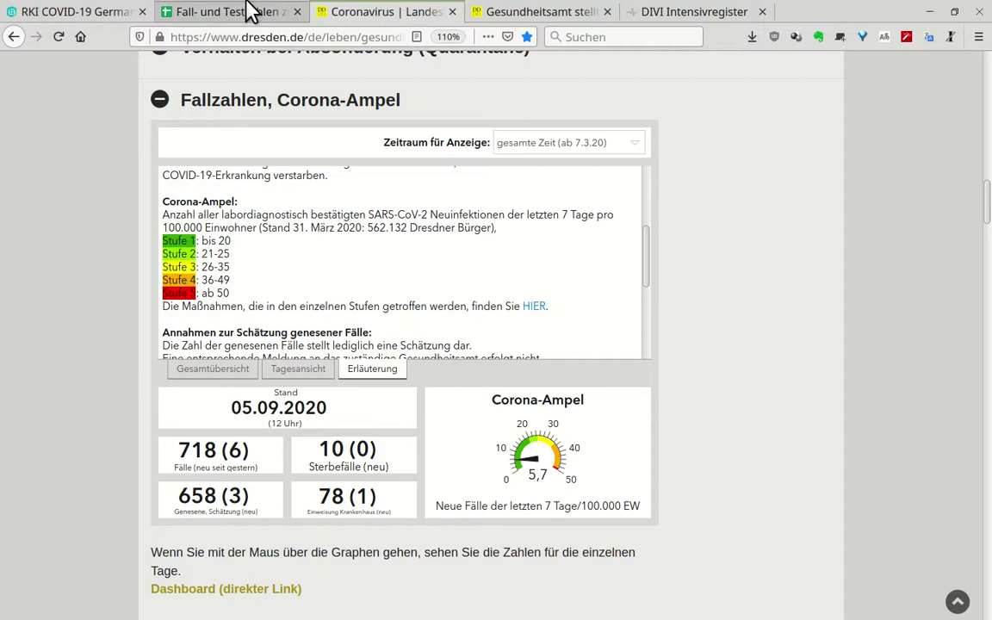
{"action": "left_click", "coordinate": [250, 11]}
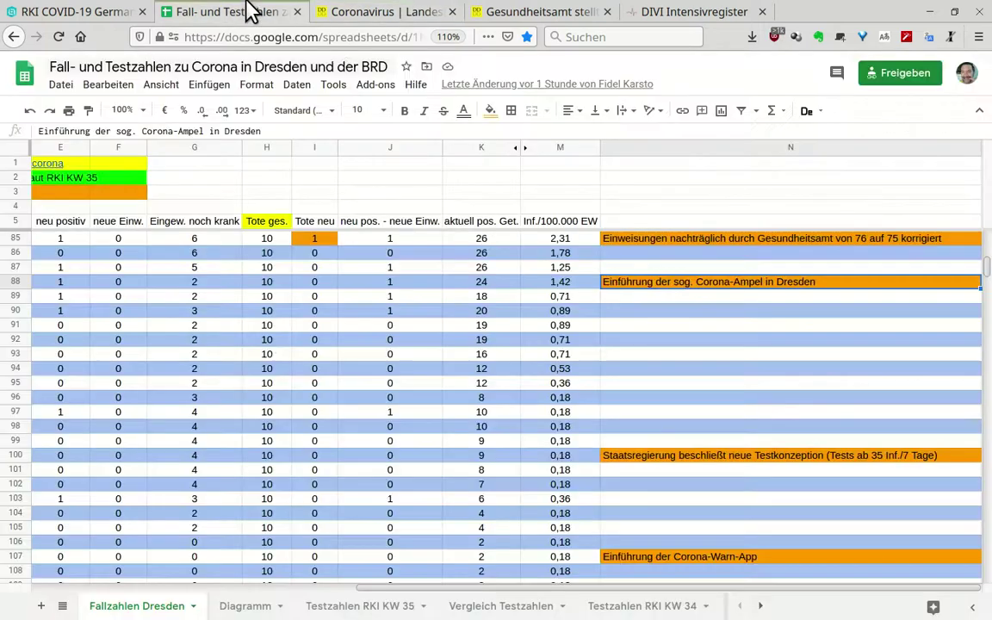
Go back to the March 2020 records and inspect the formula of the highest "Inf./100.000 EW" value, highlighted in orange
{"action": "left_click", "coordinate": [548, 317]}
{"action": "key", "text": "Page_Up"}
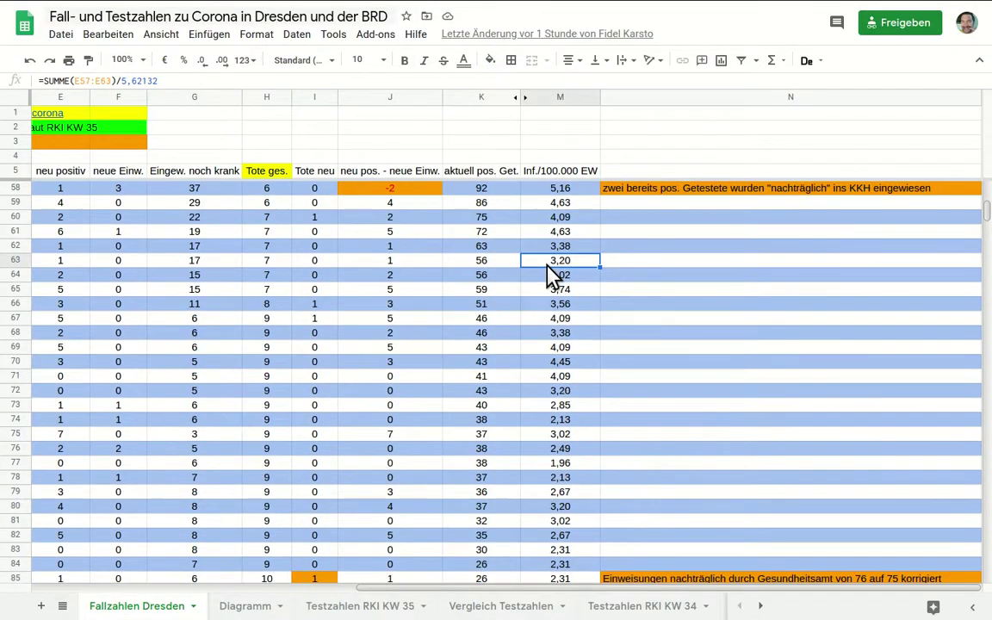
{"action": "key", "text": "Page_Up"}
{"action": "key", "text": "Page_Up"}
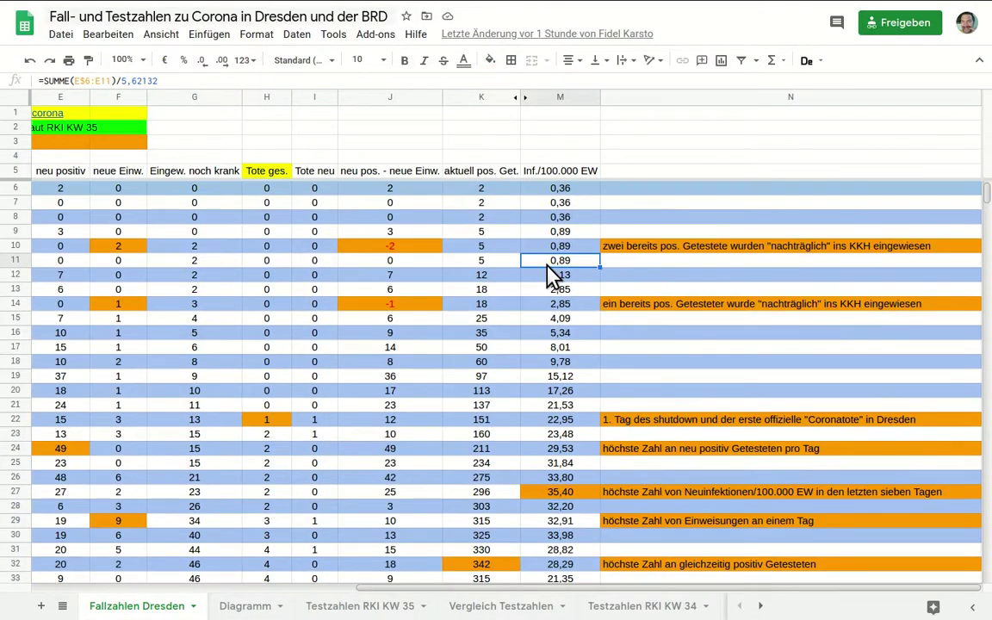
{"action": "left_click", "coordinate": [544, 497]}
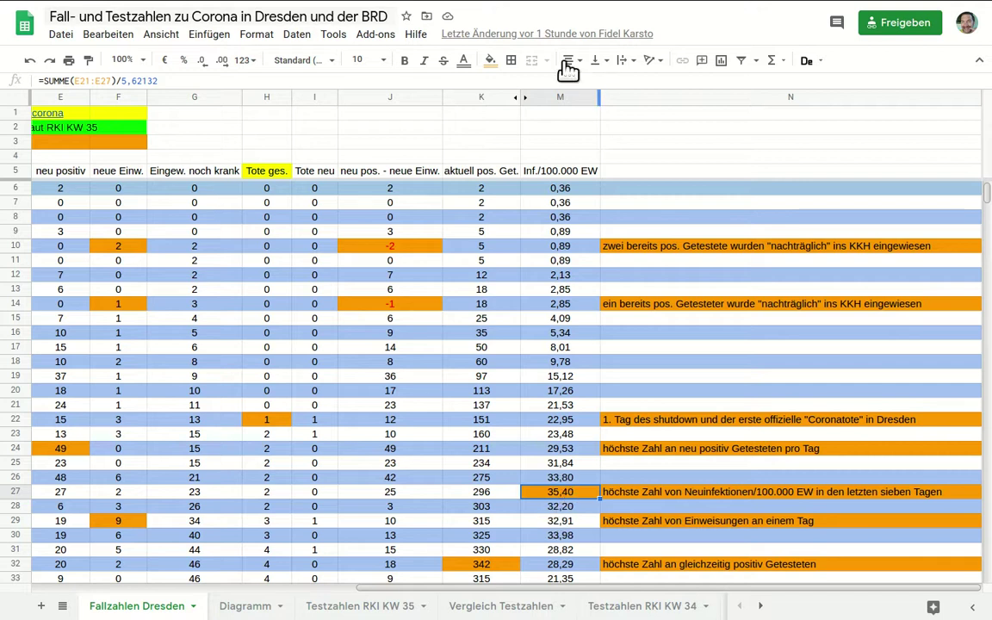
Compare the peak incidence with the Corona-Ampel levels on the dresden.de page, and return to the spreadsheet
{"action": "mouse_move", "coordinate": [454, 8]}
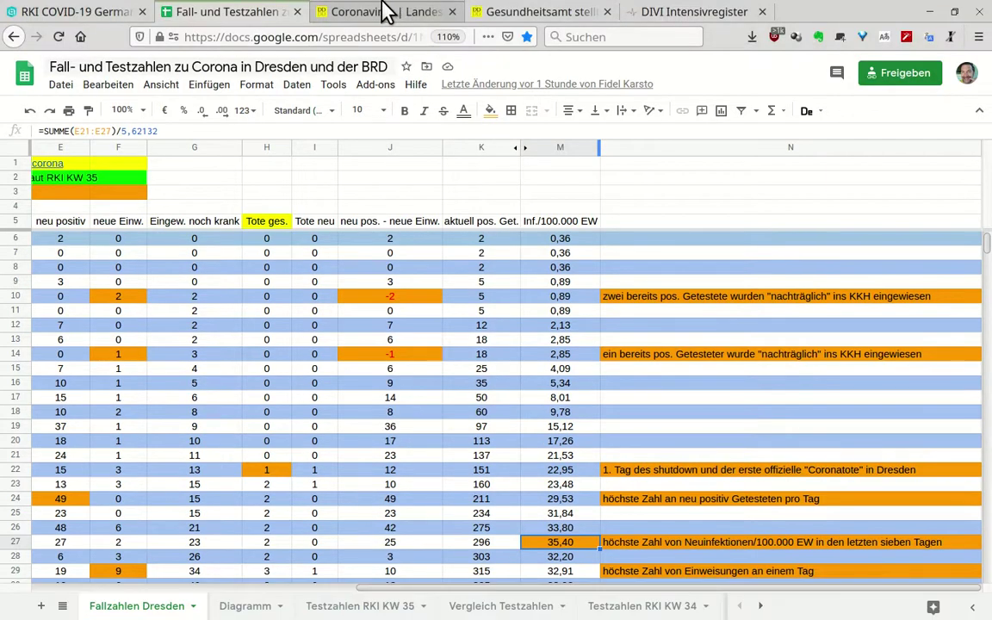
{"action": "left_click", "coordinate": [386, 12]}
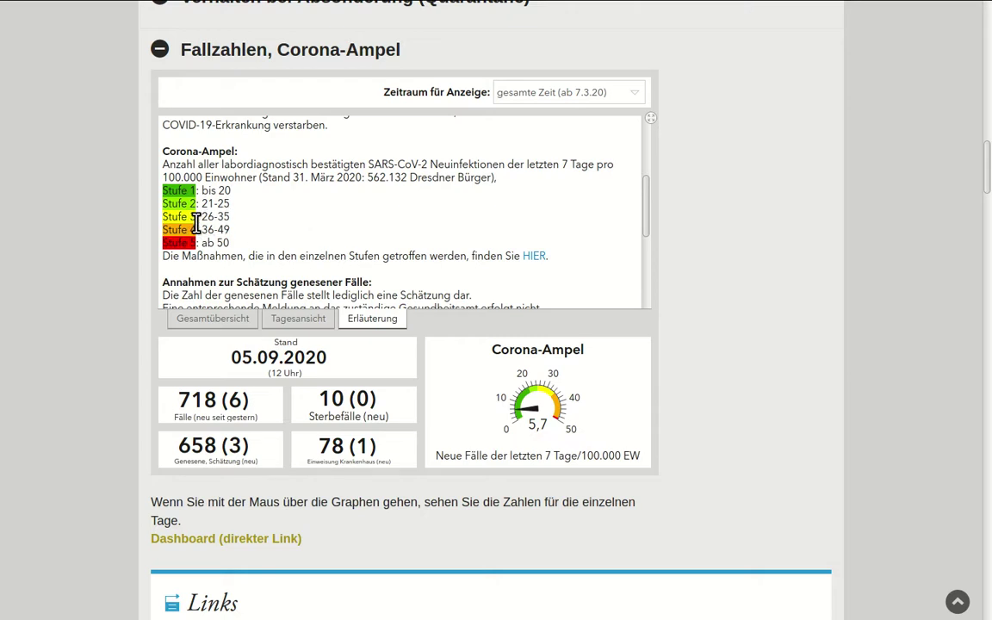
{"action": "mouse_move", "coordinate": [952, 7]}
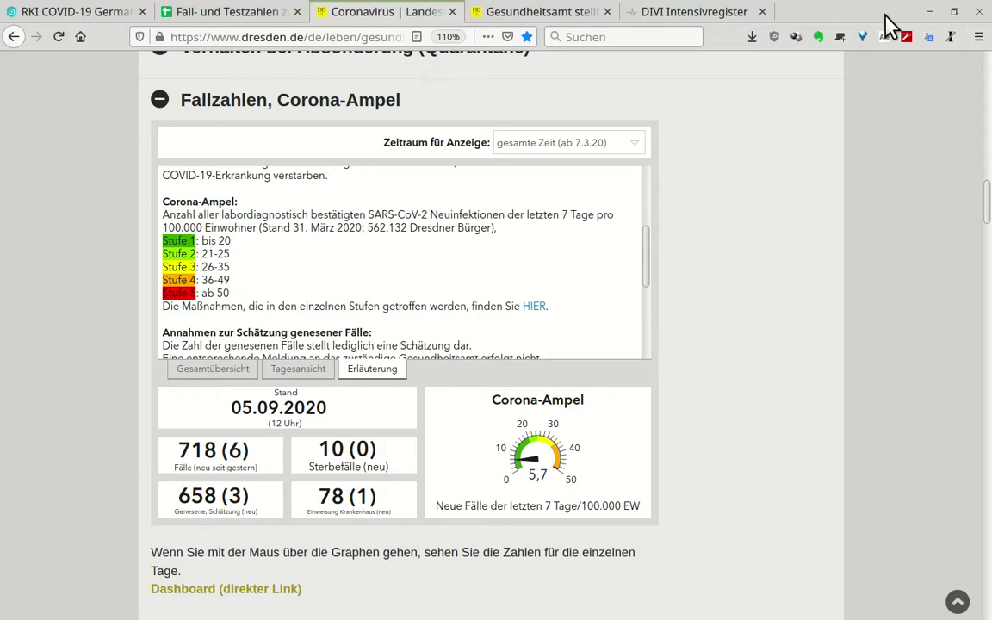
{"action": "left_click", "coordinate": [205, 12]}
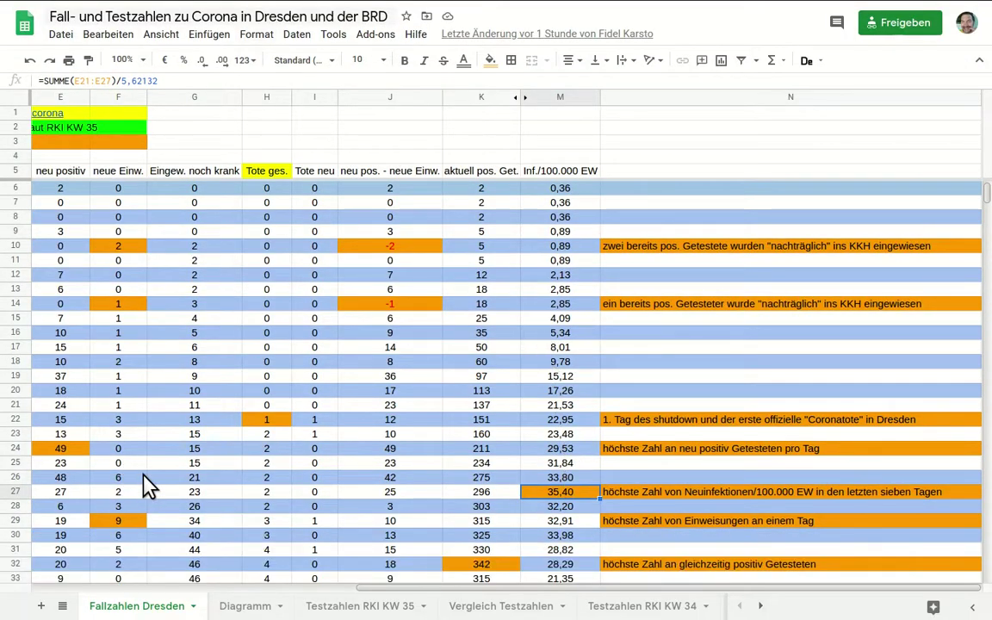
Check the date of the peak row, 28.03.2020, and its "Inf./100.000 EW" value against 27.03.2020
{"action": "key", "text": "Home"}
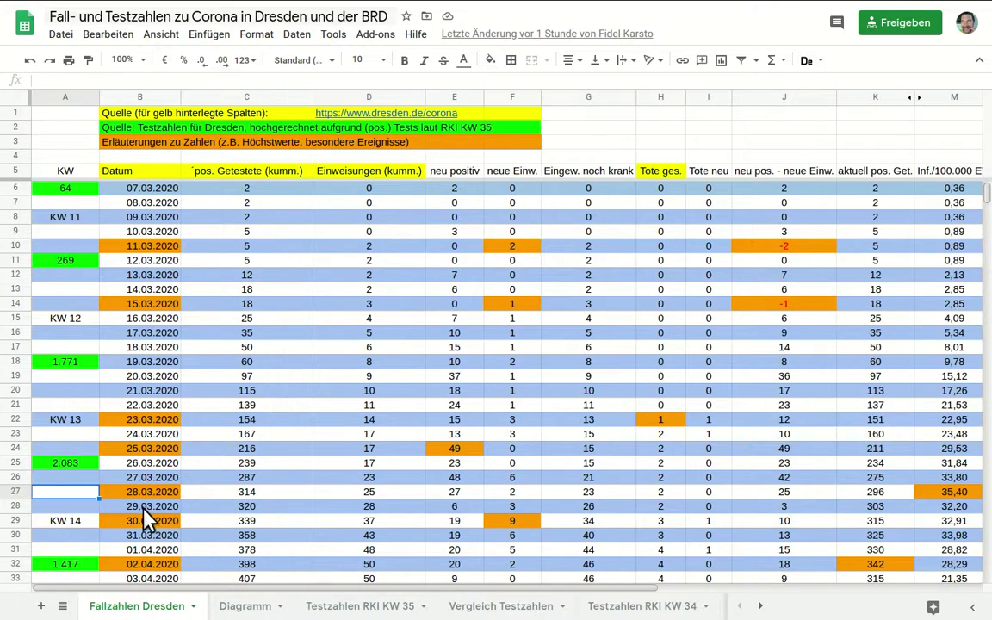
{"action": "left_click", "coordinate": [142, 497]}
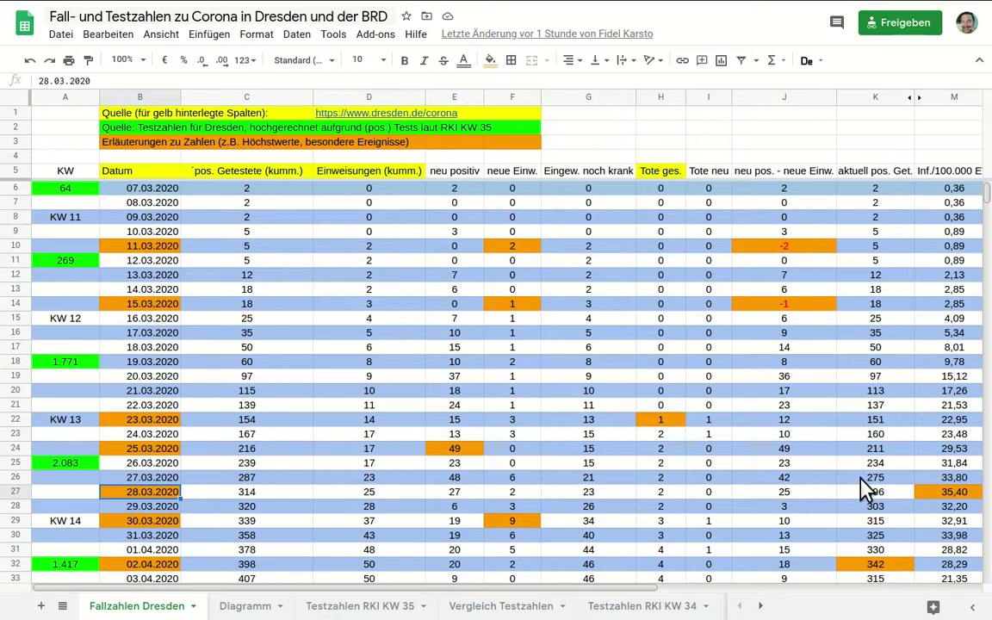
{"action": "left_click", "coordinate": [948, 479]}
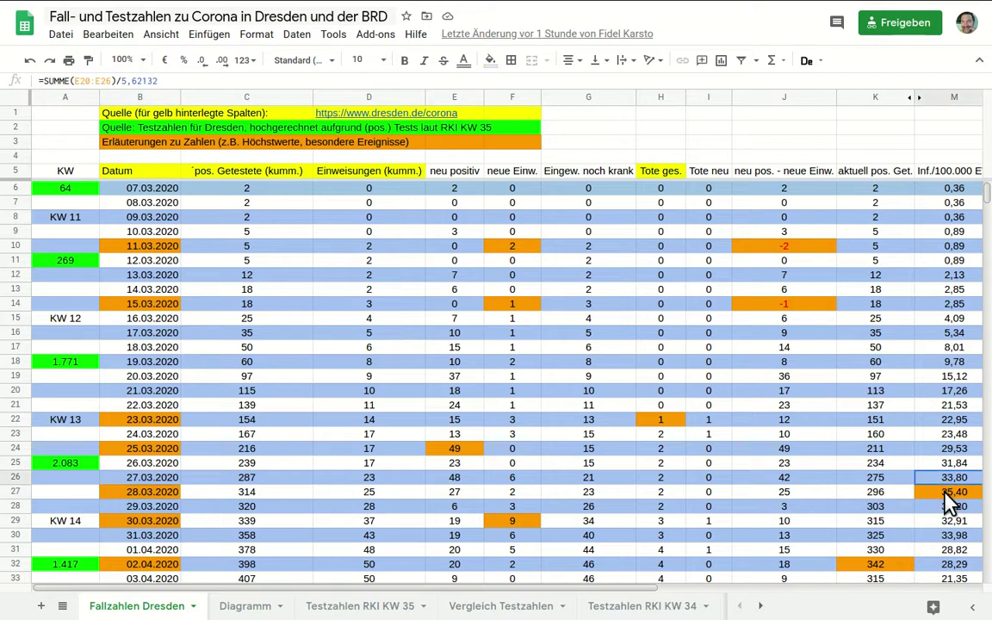
{"action": "left_click", "coordinate": [946, 494]}
Follow the "Inf./100.000 EW" values down from 28.03.2020 to 07.04.2020 and check that row's date and incidence
{"action": "key", "text": "Down"}
{"action": "key", "text": "Down"}
{"action": "key", "text": "Down"}
{"action": "key", "text": "Down"}
{"action": "key", "text": "Down"}
{"action": "key", "text": "Down"}
{"action": "key", "text": "Down"}
{"action": "key", "text": "Down"}
{"action": "key", "text": "Down"}
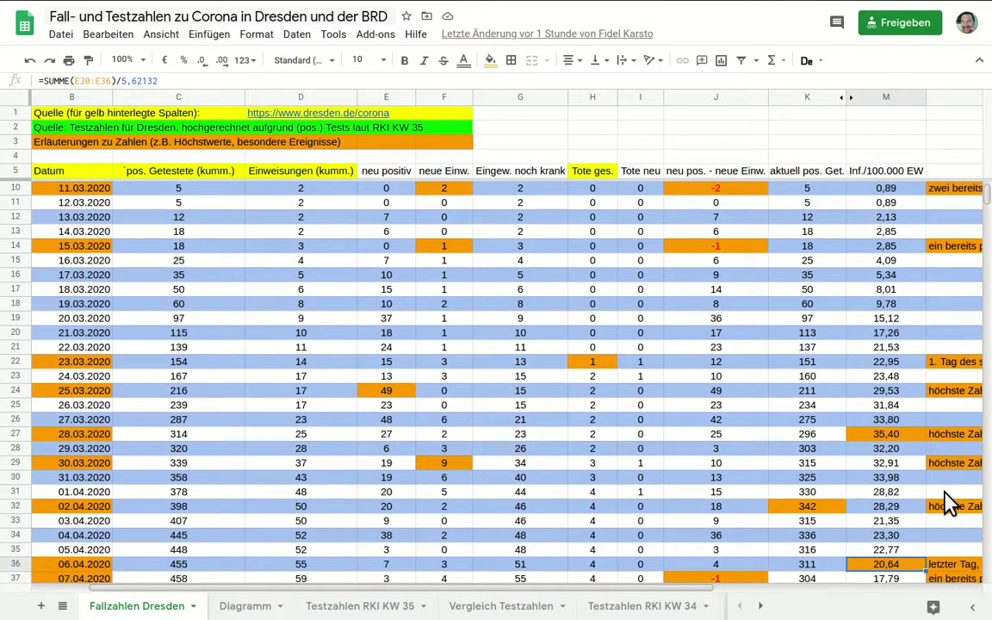
{"action": "key", "text": "Down"}
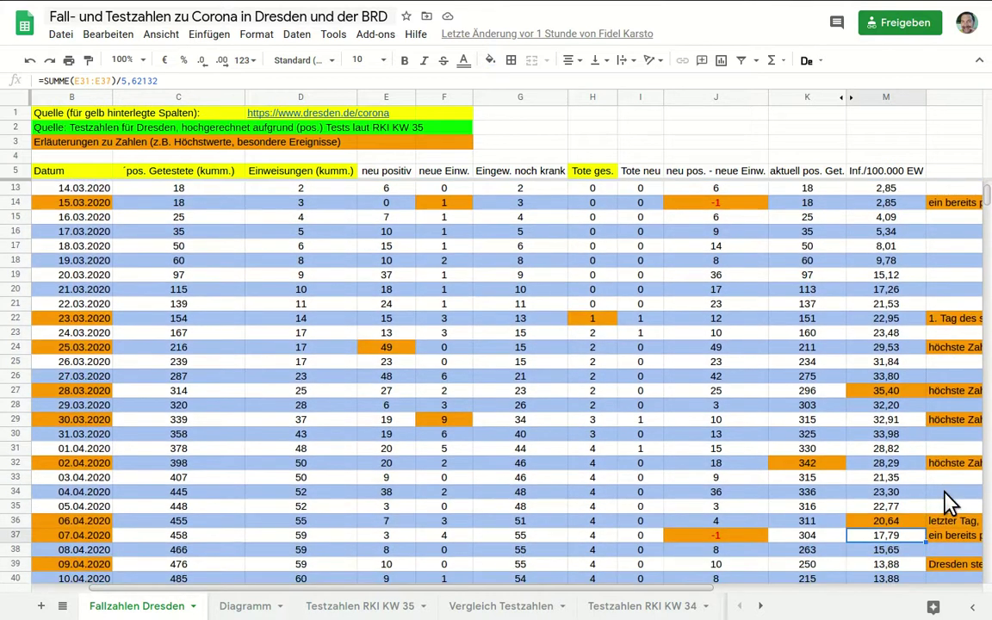
{"action": "left_click", "coordinate": [72, 535]}
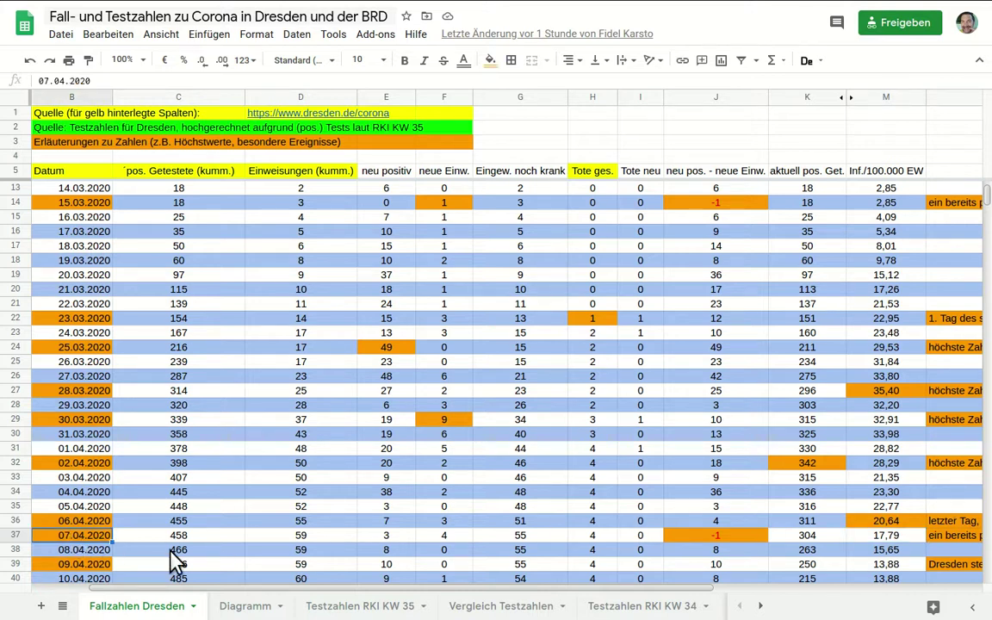
{"action": "left_click", "coordinate": [888, 537]}
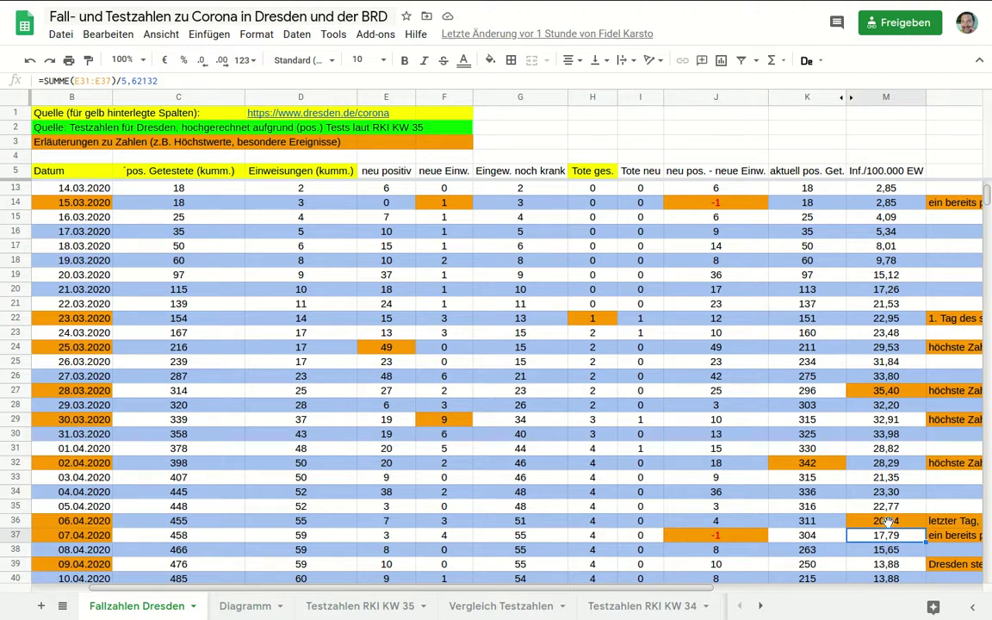
Follow the "Inf./100.000 EW" values day by day from 07.04.2020 down to 19.06.2020
{"action": "key", "text": "Down"}
{"action": "key", "text": "Down"}
{"action": "key", "text": "Down"}
{"action": "key", "text": "Down"}
{"action": "key", "text": "Down"}
{"action": "key", "text": "Down"}
{"action": "key", "text": "Down"}
{"action": "key", "text": "Down"}
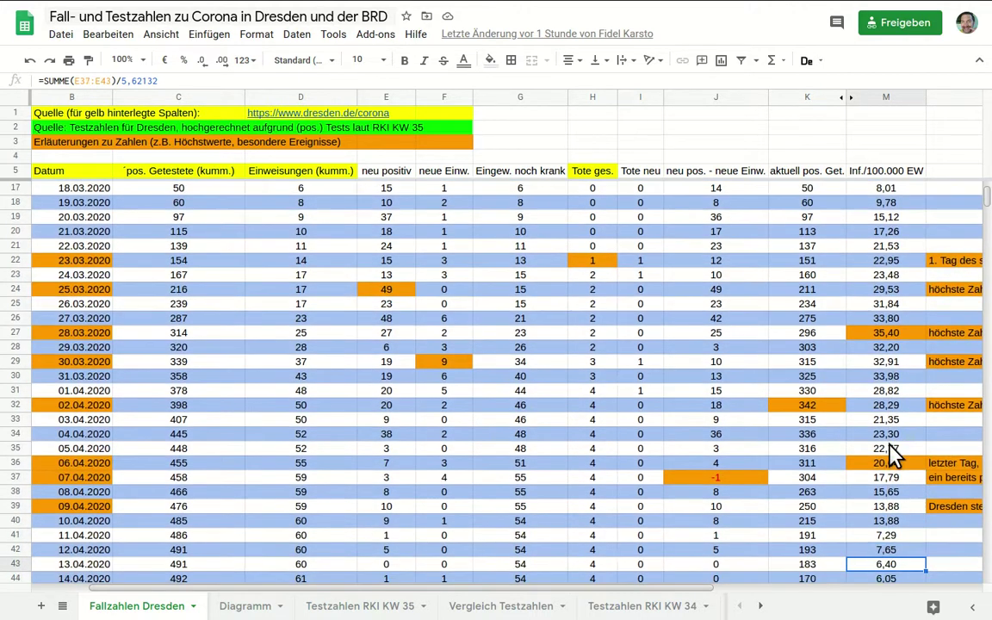
{"action": "key", "text": "Down"}
{"action": "key", "text": "Down"}
{"action": "key", "text": "Down"}
{"action": "key", "text": "Down"}
{"action": "key", "text": "Down"}
{"action": "key", "text": "Down"}
{"action": "key", "text": "Down"}
{"action": "key", "text": "Down"}
{"action": "key", "text": "Down"}
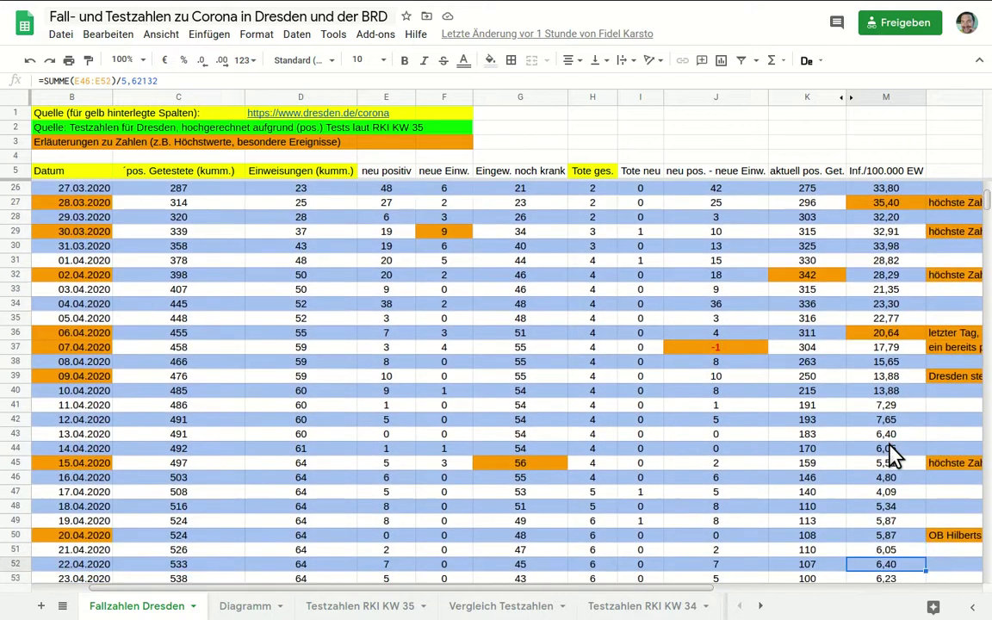
{"action": "key", "text": "Down"}
{"action": "key", "text": "Down"}
{"action": "key", "text": "Down"}
{"action": "key", "text": "Down"}
{"action": "key", "text": "Down"}
{"action": "key", "text": "Down"}
{"action": "key", "text": "Down"}
{"action": "key", "text": "Down"}
{"action": "key", "text": "Down"}
{"action": "key", "text": "Down"}
{"action": "key", "text": "Down"}
{"action": "key", "text": "Down"}
{"action": "key", "text": "Down"}
{"action": "key", "text": "Down"}
{"action": "key", "text": "Down"}
{"action": "key", "text": "Down"}
{"action": "key", "text": "Down"}
{"action": "key", "text": "Down"}
{"action": "key", "text": "Down"}
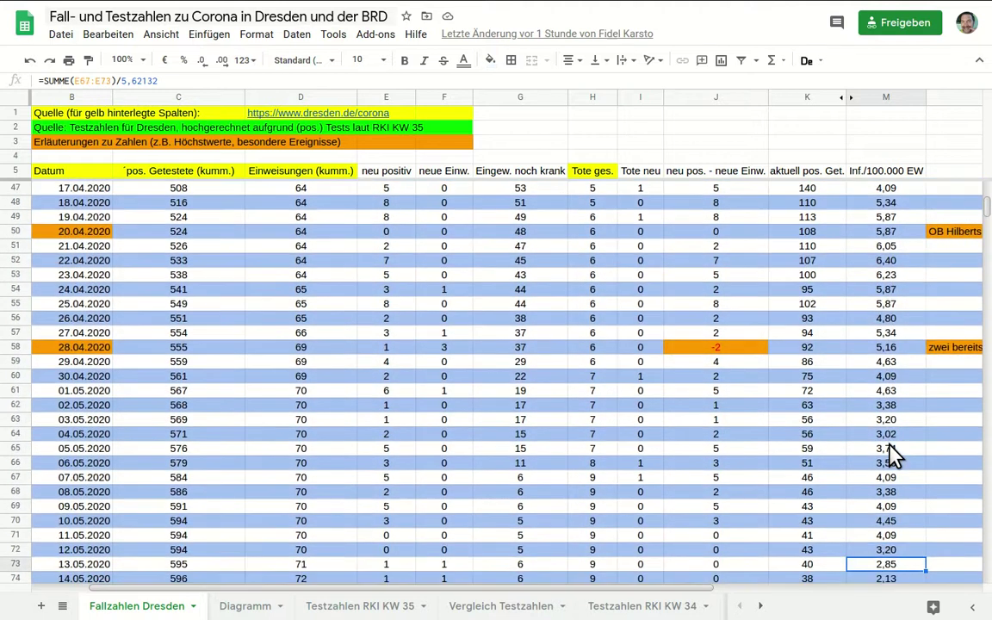
{"action": "key", "text": "Down"}
{"action": "key", "text": "Down"}
{"action": "key", "text": "Down"}
{"action": "key", "text": "Down"}
{"action": "key", "text": "Down"}
{"action": "key", "text": "Down"}
{"action": "key", "text": "Down"}
{"action": "key", "text": "Down"}
{"action": "key", "text": "Down"}
{"action": "key", "text": "Down"}
{"action": "key", "text": "Down"}
{"action": "key", "text": "Down"}
{"action": "key", "text": "Down"}
{"action": "key", "text": "Down"}
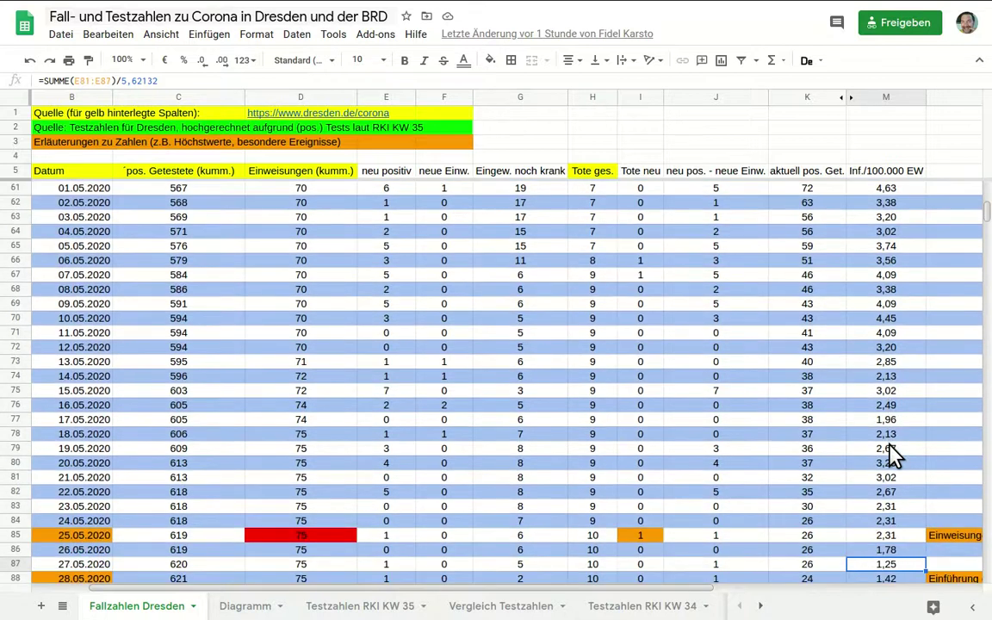
{"action": "key", "text": "Down"}
{"action": "key", "text": "Down"}
{"action": "key", "text": "Down"}
{"action": "key", "text": "Down"}
{"action": "key", "text": "Down"}
{"action": "key", "text": "Down"}
{"action": "key", "text": "Down"}
{"action": "key", "text": "Down"}
{"action": "key", "text": "Down"}
{"action": "key", "text": "Down"}
{"action": "key", "text": "Down"}
{"action": "key", "text": "Down"}
{"action": "key", "text": "Down"}
{"action": "key", "text": "Down"}
{"action": "key", "text": "Down"}
{"action": "key", "text": "Down"}
{"action": "key", "text": "Down"}
{"action": "key", "text": "Down"}
{"action": "key", "text": "Down"}
{"action": "key", "text": "Down"}
{"action": "key", "text": "Down"}
{"action": "key", "text": "Down"}
{"action": "key", "text": "Down"}
{"action": "key", "text": "Down"}
{"action": "key", "text": "Down"}
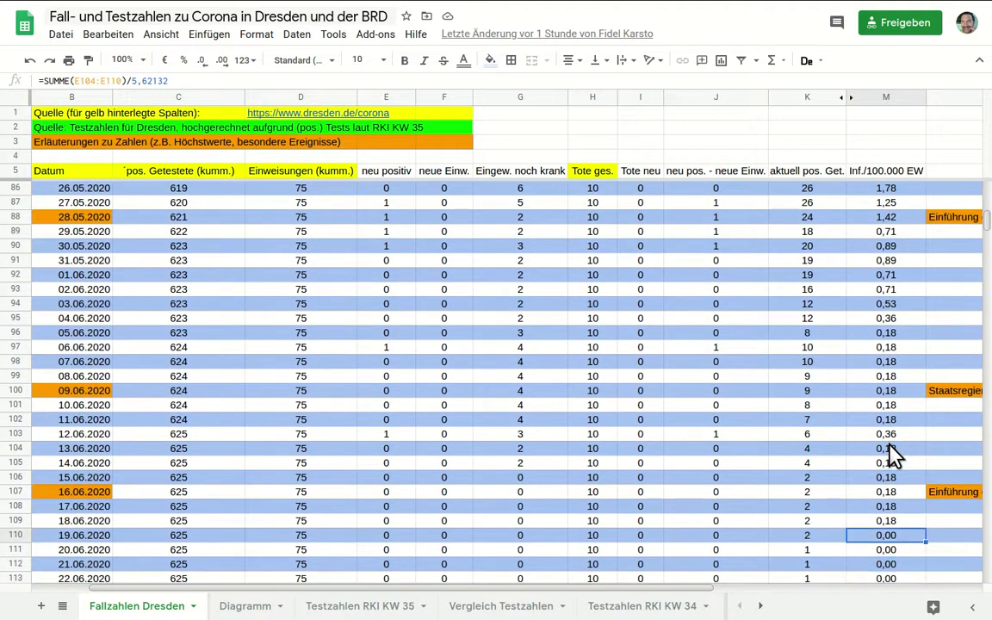
Go across the 19.06.2020 row from "Inf./100.000 EW" to its KW cell in column A
{"action": "key", "text": "Left"}
{"action": "key", "text": "Left"}
{"action": "key", "text": "Left"}
{"action": "key", "text": "Left"}
{"action": "key", "text": "Left"}
{"action": "key", "text": "Left"}
{"action": "key", "text": "Left"}
{"action": "key", "text": "Left"}
{"action": "key", "text": "Left"}
{"action": "key", "text": "Left"}
{"action": "key", "text": "Left"}
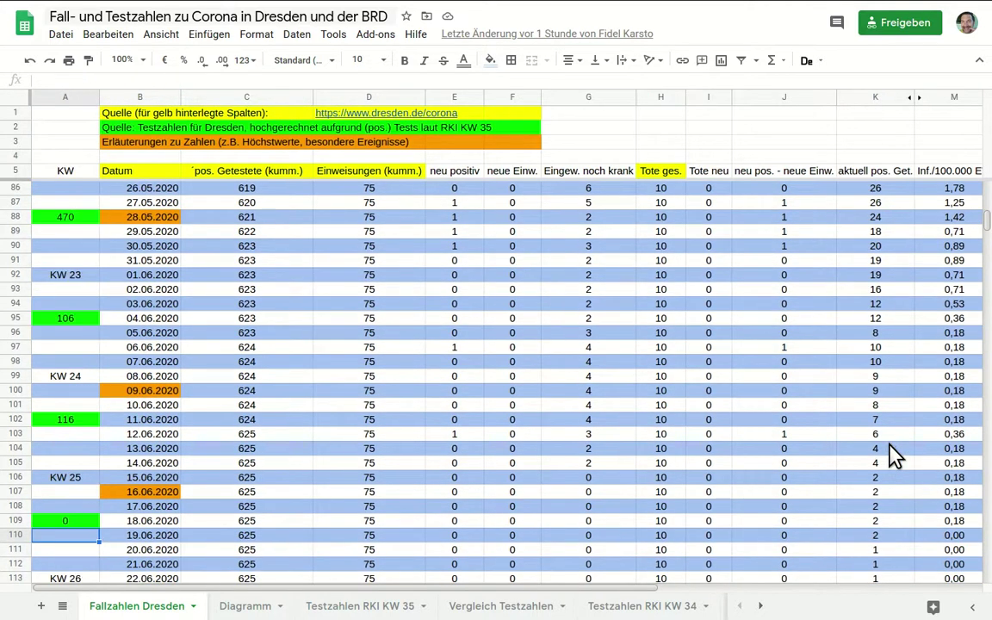
Go across the 19.06.2020 row from column A to its "Inf./100.000 EW" value
{"action": "key", "text": "Right"}
{"action": "key", "text": "Right"}
{"action": "key", "text": "Right"}
{"action": "key", "text": "Right"}
{"action": "key", "text": "Right"}
{"action": "key", "text": "Right"}
{"action": "key", "text": "Right"}
{"action": "key", "text": "Right"}
{"action": "key", "text": "Right"}
{"action": "key", "text": "Right"}
{"action": "key", "text": "Right"}
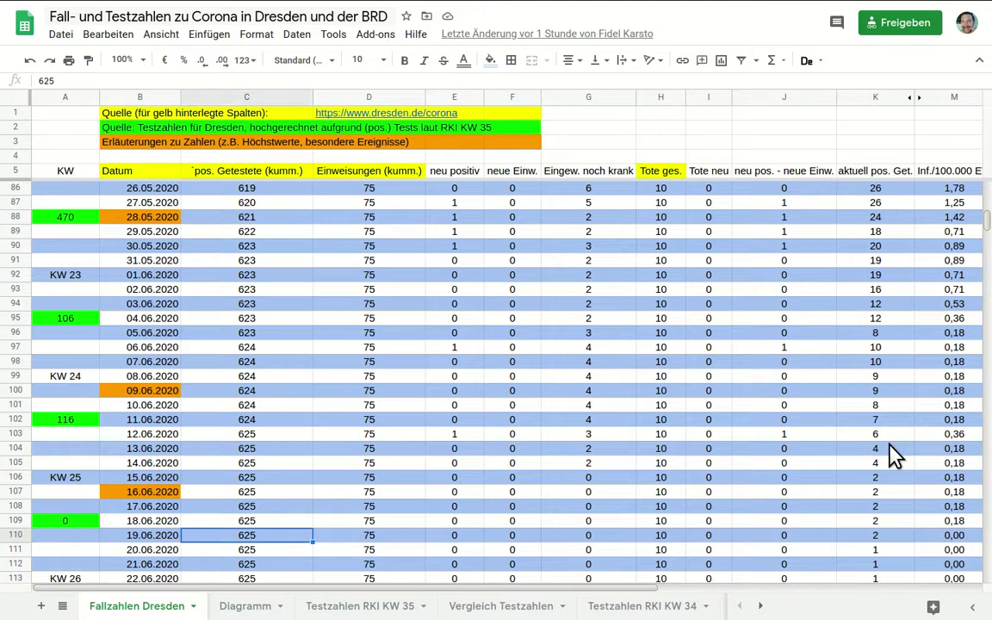
{"action": "key", "text": "Right"}
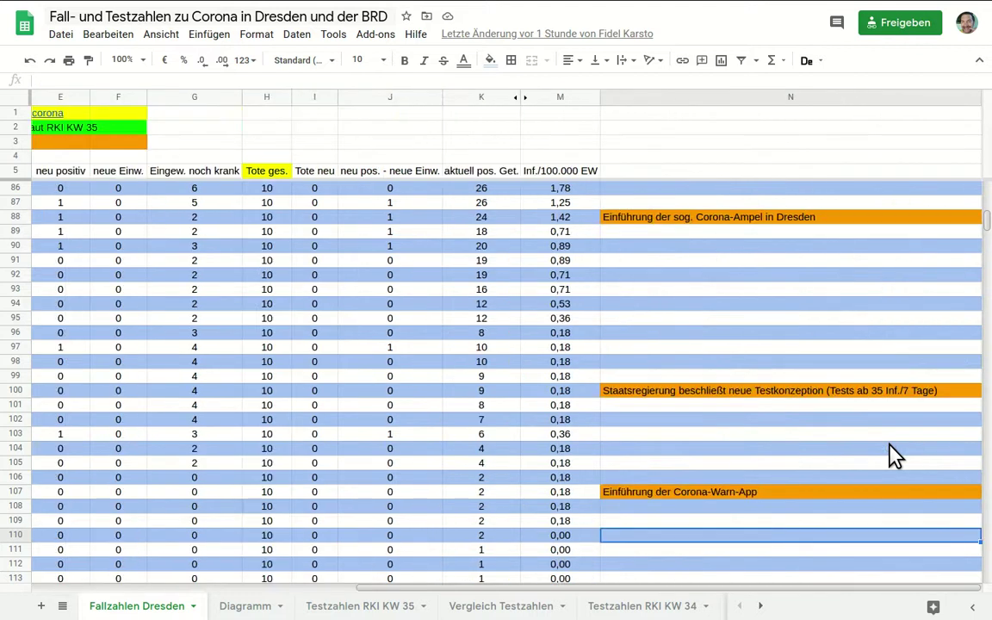
{"action": "key", "text": "Left"}
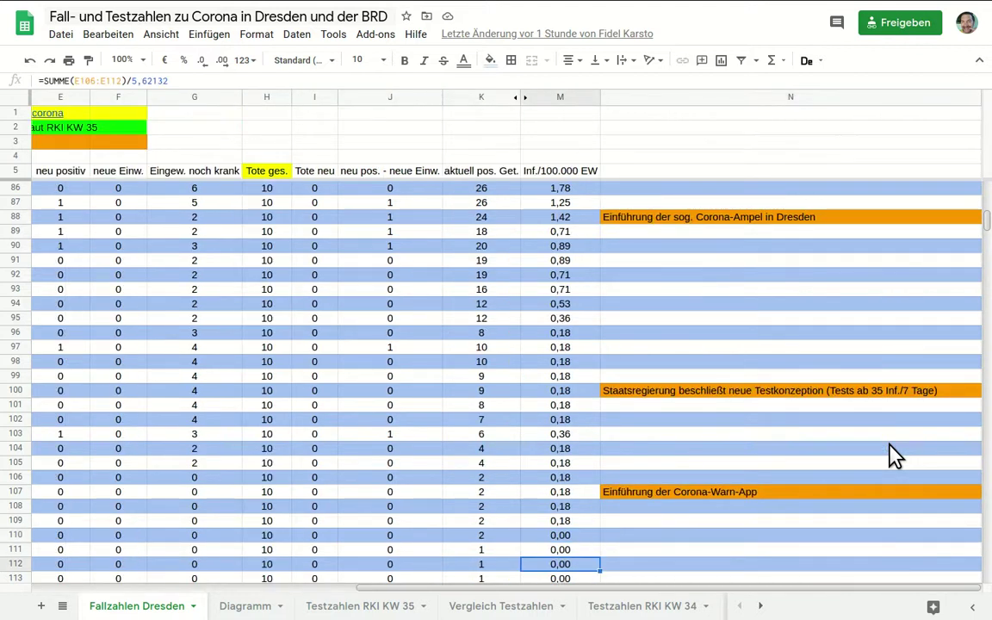
Follow the "Inf./100.000 EW" values day by day from 19.06.2020 down to row 163
{"action": "key", "text": "Down"}
{"action": "key", "text": "Down"}
{"action": "key", "text": "Down"}
{"action": "key", "text": "Down"}
{"action": "key", "text": "Down"}
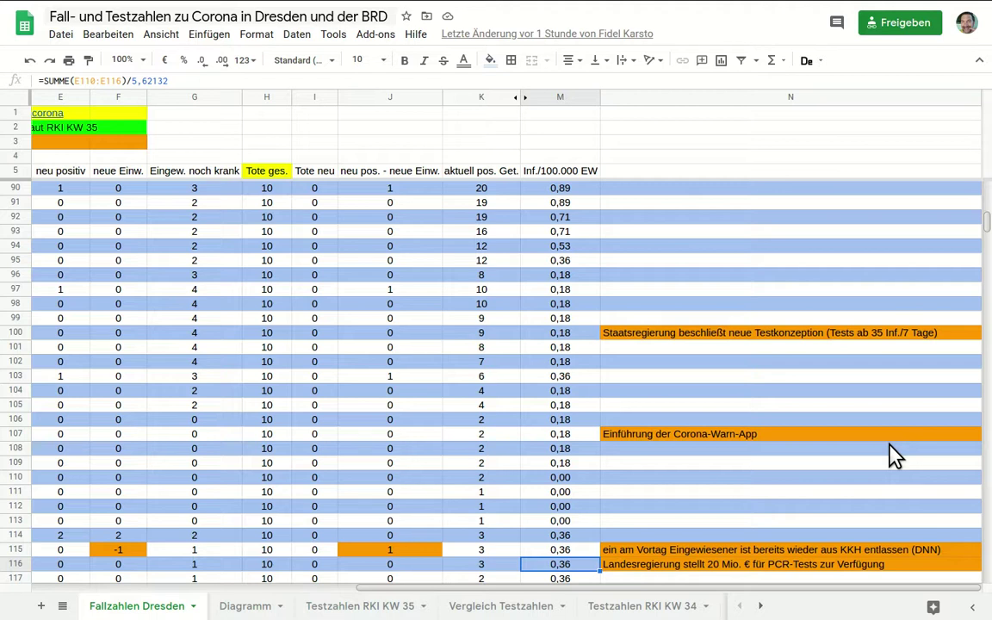
{"action": "key", "text": "Down"}
{"action": "key", "text": "Down"}
{"action": "key", "text": "Down"}
{"action": "key", "text": "Down"}
{"action": "key", "text": "Down"}
{"action": "key", "text": "Down"}
{"action": "key", "text": "Down"}
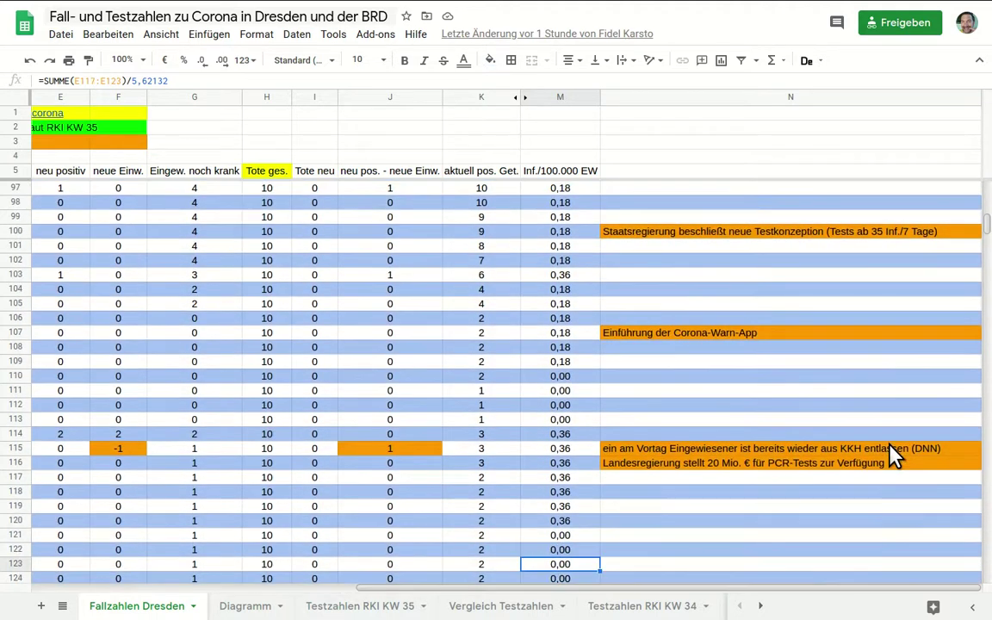
{"action": "key", "text": "Down"}
{"action": "key", "text": "Down"}
{"action": "key", "text": "Down"}
{"action": "key", "text": "Down"}
{"action": "key", "text": "Down"}
{"action": "key", "text": "Down"}
{"action": "key", "text": "Down"}
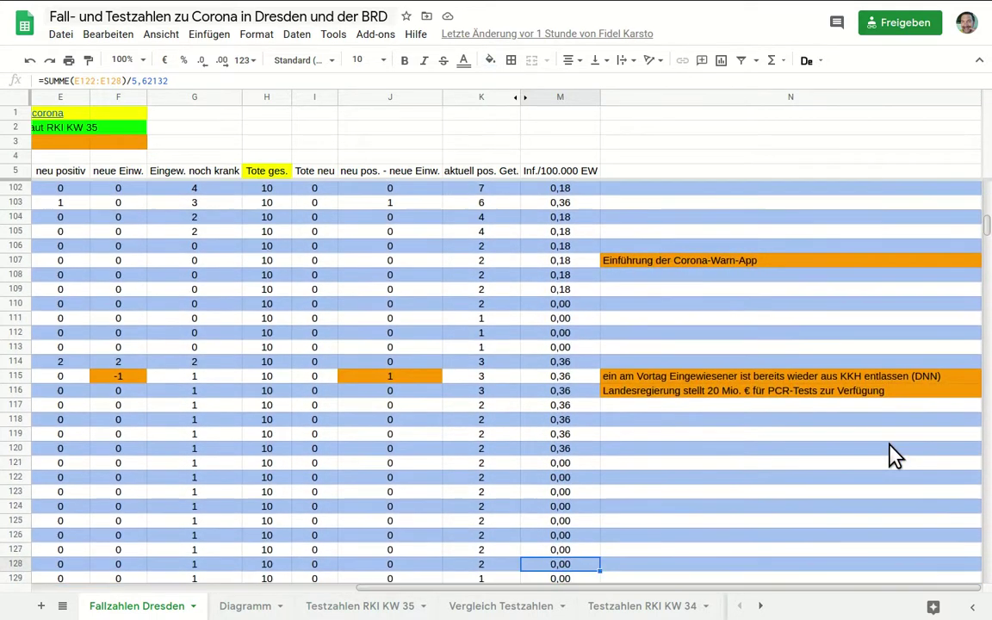
{"action": "key", "text": "Down"}
{"action": "key", "text": "Down"}
{"action": "key", "text": "Down"}
{"action": "key", "text": "Down"}
{"action": "key", "text": "Down"}
{"action": "key", "text": "Down"}
{"action": "key", "text": "Down"}
{"action": "key", "text": "Down"}
{"action": "key", "text": "Down"}
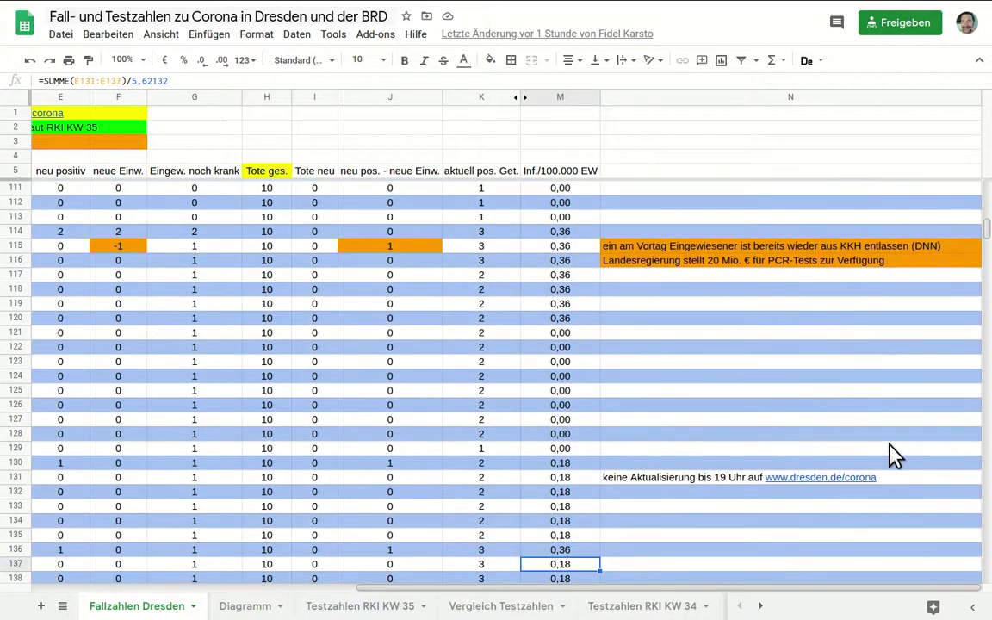
{"action": "key", "text": "Down"}
{"action": "key", "text": "Down"}
{"action": "key", "text": "Down"}
{"action": "key", "text": "Down"}
{"action": "key", "text": "Down"}
{"action": "key", "text": "Down"}
{"action": "key", "text": "Down"}
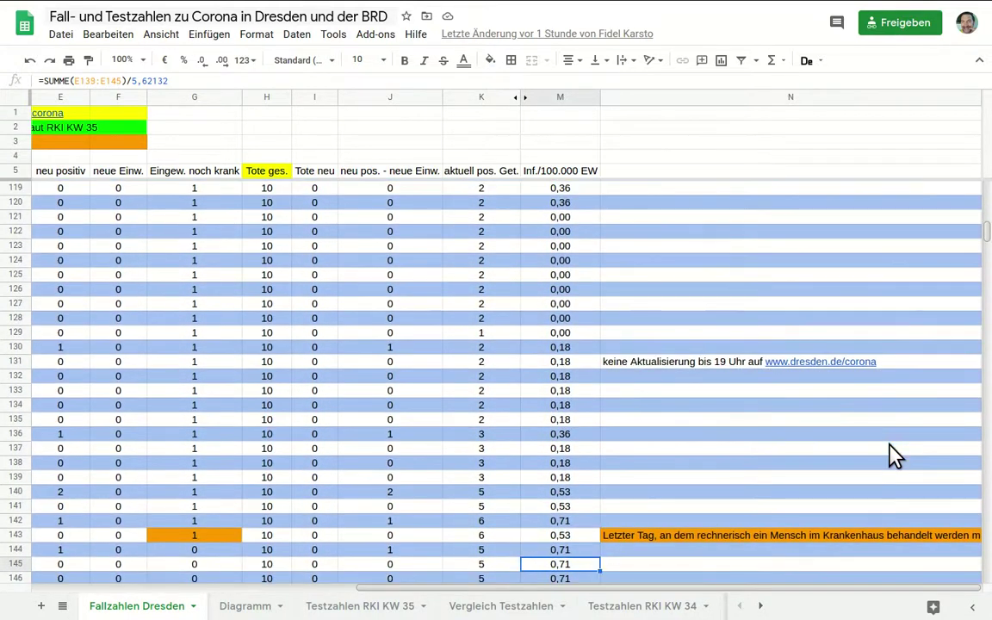
{"action": "key", "text": "Down"}
{"action": "key", "text": "Down"}
{"action": "key", "text": "Down"}
{"action": "key", "text": "Down"}
{"action": "key", "text": "Down"}
{"action": "key", "text": "Down"}
{"action": "key", "text": "Down"}
{"action": "key", "text": "Down"}
{"action": "key", "text": "Down"}
{"action": "key", "text": "Down"}
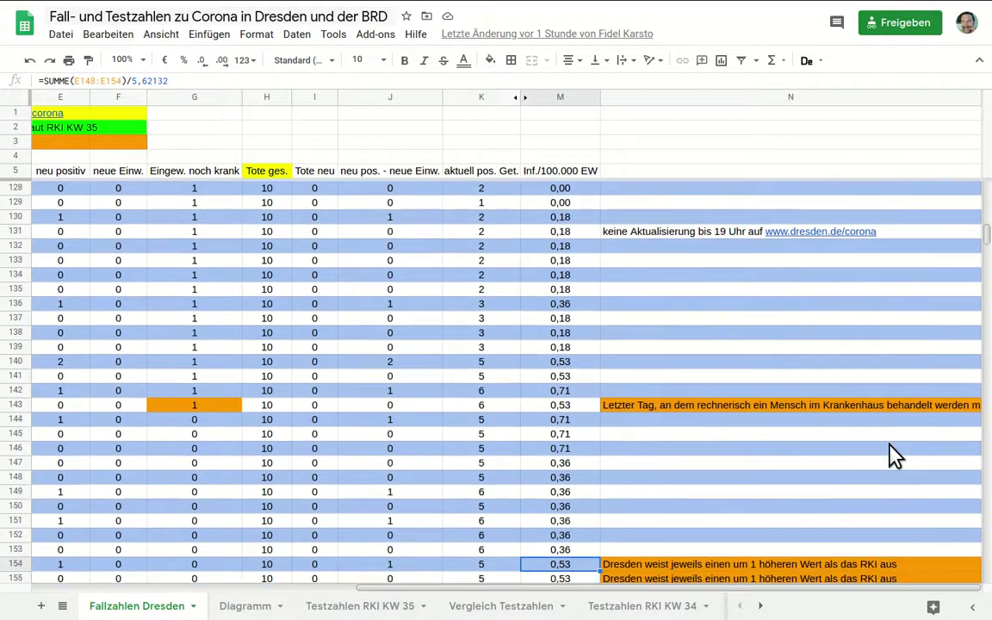
{"action": "key", "text": "Down"}
{"action": "key", "text": "Down"}
{"action": "key", "text": "Down"}
{"action": "key", "text": "Down"}
{"action": "key", "text": "Down"}
{"action": "key", "text": "Down"}
{"action": "key", "text": "Down"}
{"action": "key", "text": "Down"}
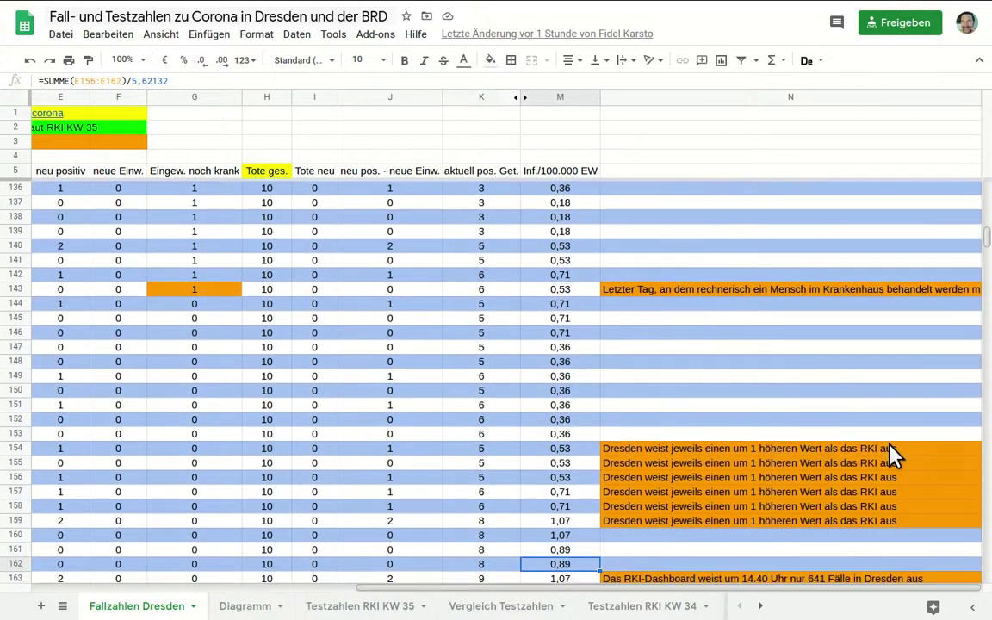
{"action": "key", "text": "Down"}
{"action": "key", "text": "Down"}
{"action": "key", "text": "Down"}
{"action": "key", "text": "Down"}
{"action": "key", "text": "Up"}
{"action": "key", "text": "Up"}
{"action": "key", "text": "Up"}
{"action": "key", "text": "Up"}
{"action": "key", "text": "Up"}
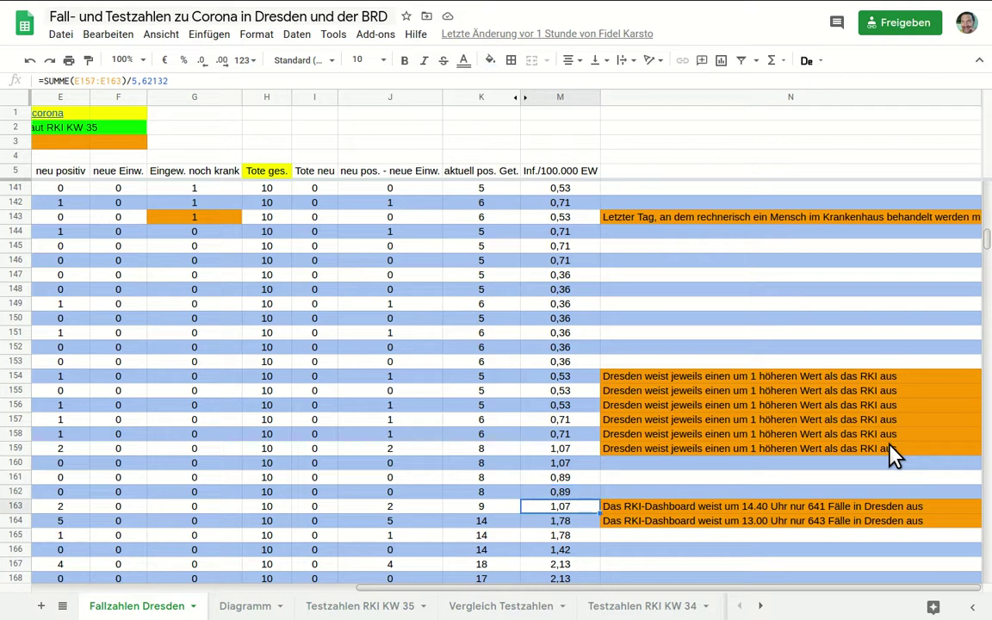
Look up the date of row 163 in the "Datum" column and return to that row's "Inf./100.000 EW" value
{"action": "key", "text": "Left"}
{"action": "key", "text": "Left"}
{"action": "key", "text": "Left"}
{"action": "key", "text": "Left"}
{"action": "key", "text": "Left"}
{"action": "key", "text": "Left"}
{"action": "key", "text": "Left"}
{"action": "key", "text": "Left"}
{"action": "key", "text": "Left"}
{"action": "key", "text": "Left"}
{"action": "key", "text": "Left"}
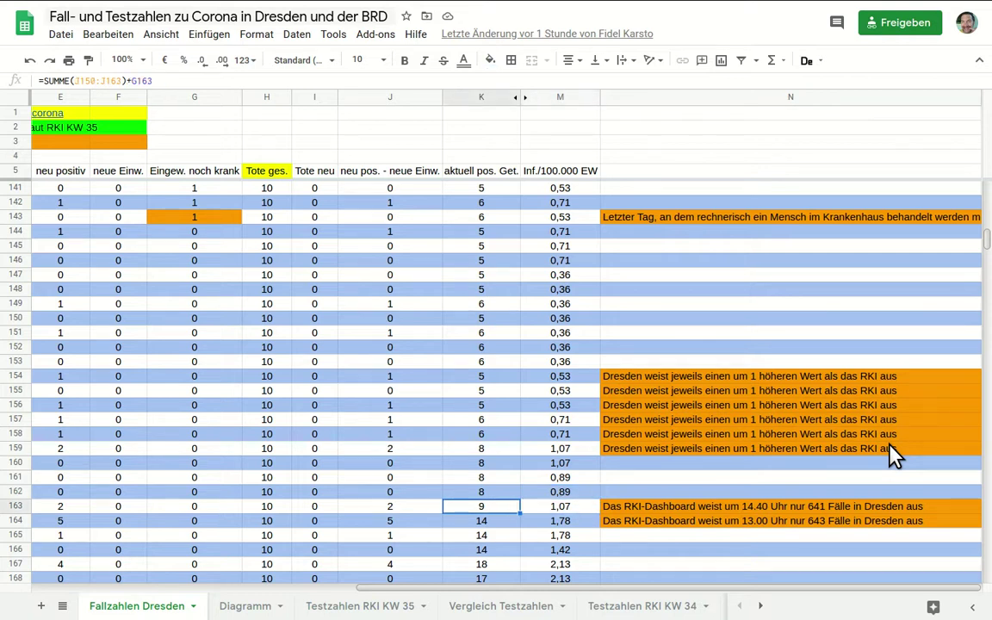
{"action": "key", "text": "Right"}
{"action": "key", "text": "Right"}
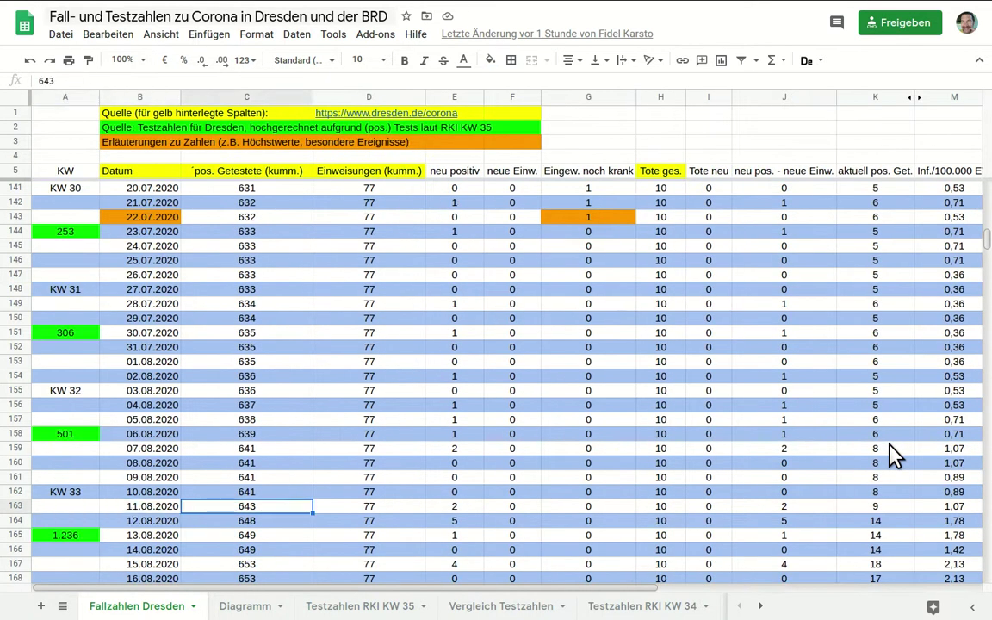
{"action": "key", "text": "Left"}
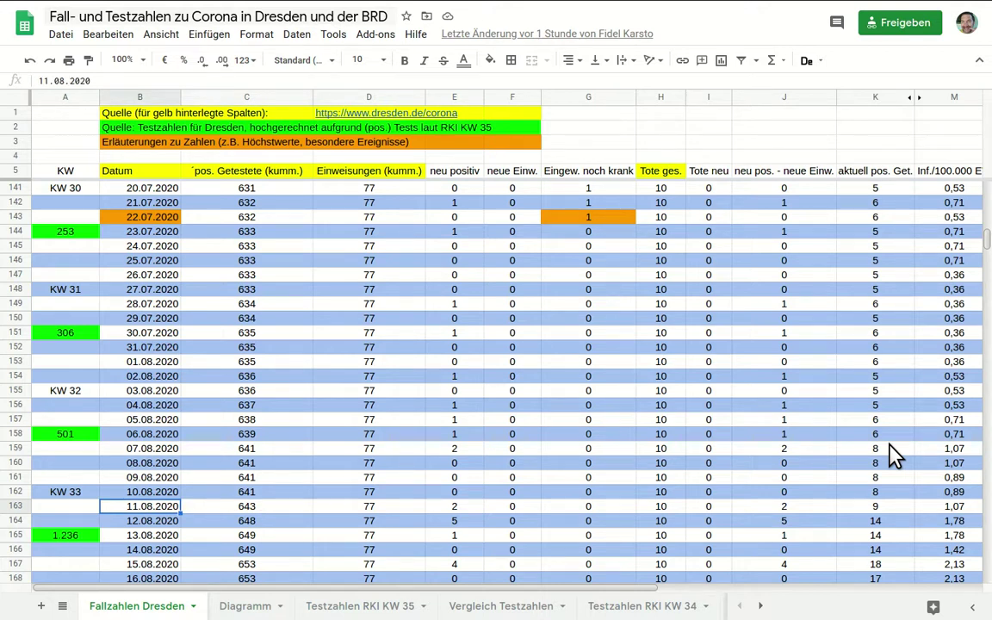
{"action": "key", "text": "Right"}
{"action": "key", "text": "Right"}
{"action": "key", "text": "Right"}
{"action": "key", "text": "Right"}
{"action": "key", "text": "Right"}
{"action": "key", "text": "Right"}
{"action": "key", "text": "Right"}
{"action": "key", "text": "Right"}
{"action": "key", "text": "Right"}
{"action": "key", "text": "Right"}
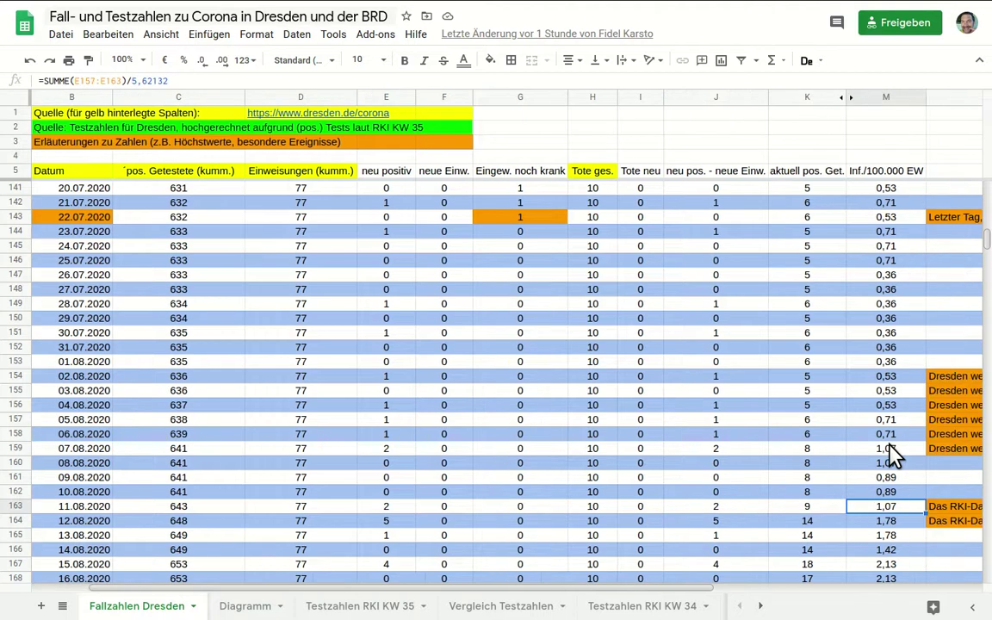
Follow the "Inf./100.000 EW" values from 11.08.2020 down to 06.09.2020, the last row before the red entries
{"action": "key", "text": "Down"}
{"action": "key", "text": "Down"}
{"action": "key", "text": "Down"}
{"action": "key", "text": "Down"}
{"action": "key", "text": "Down"}
{"action": "key", "text": "Down"}
{"action": "key", "text": "Down"}
{"action": "key", "text": "Down"}
{"action": "key", "text": "Down"}
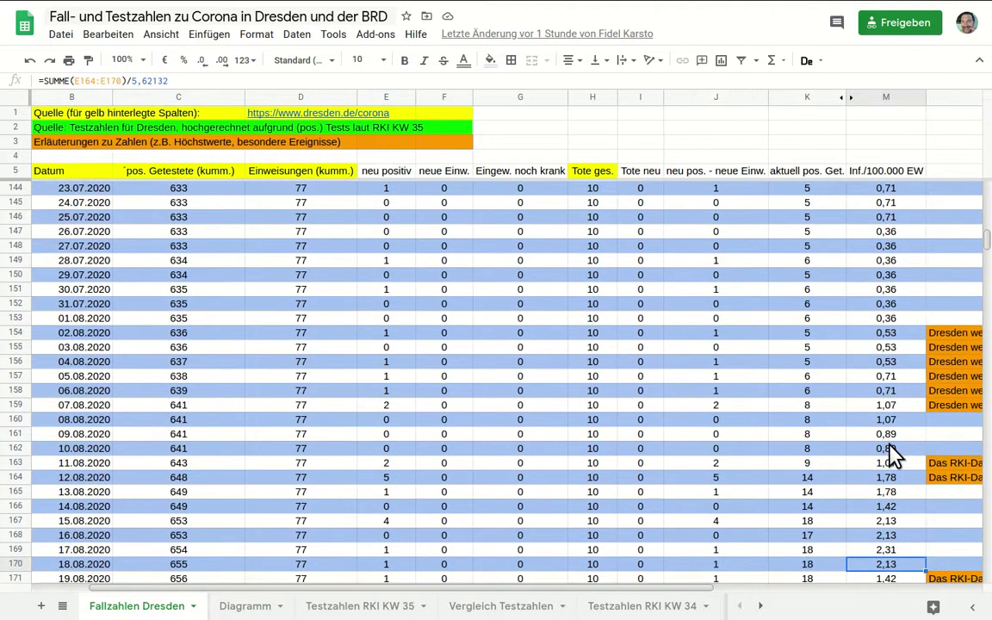
{"action": "key", "text": "Down"}
{"action": "key", "text": "Down"}
{"action": "key", "text": "Down"}
{"action": "key", "text": "Down"}
{"action": "key", "text": "Down"}
{"action": "key", "text": "Down"}
{"action": "key", "text": "Down"}
{"action": "key", "text": "Down"}
{"action": "key", "text": "Down"}
{"action": "key", "text": "Down"}
{"action": "key", "text": "Down"}
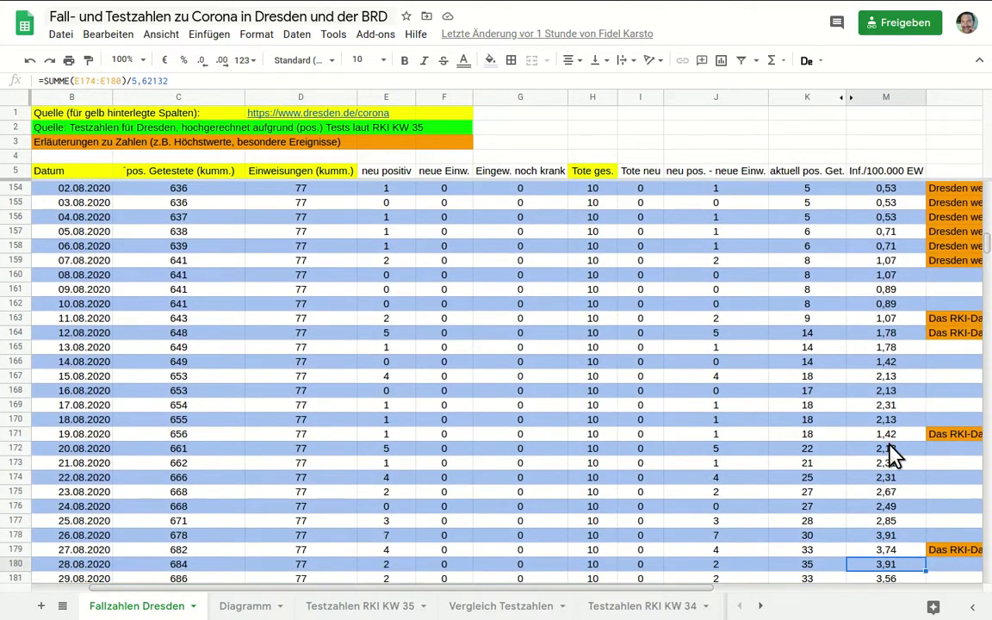
{"action": "key", "text": "Down"}
{"action": "key", "text": "Down"}
{"action": "key", "text": "Down"}
{"action": "key", "text": "Down"}
{"action": "key", "text": "Down"}
{"action": "key", "text": "Down"}
{"action": "key", "text": "Down"}
{"action": "key", "text": "Down"}
{"action": "key", "text": "Down"}
{"action": "key", "text": "Down"}
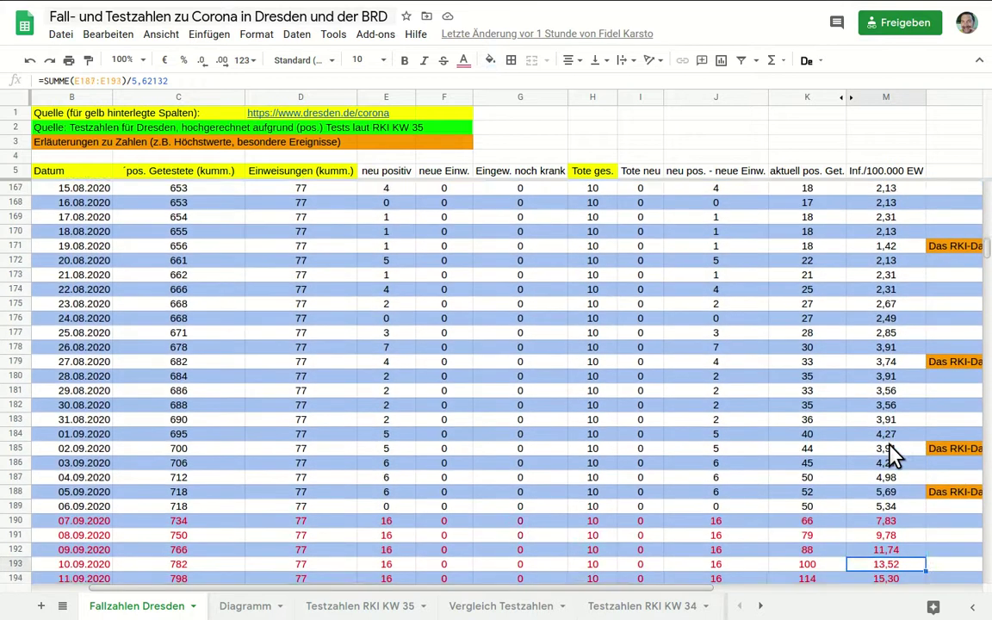
{"action": "key", "text": "Down"}
{"action": "left_click", "coordinate": [890, 495]}
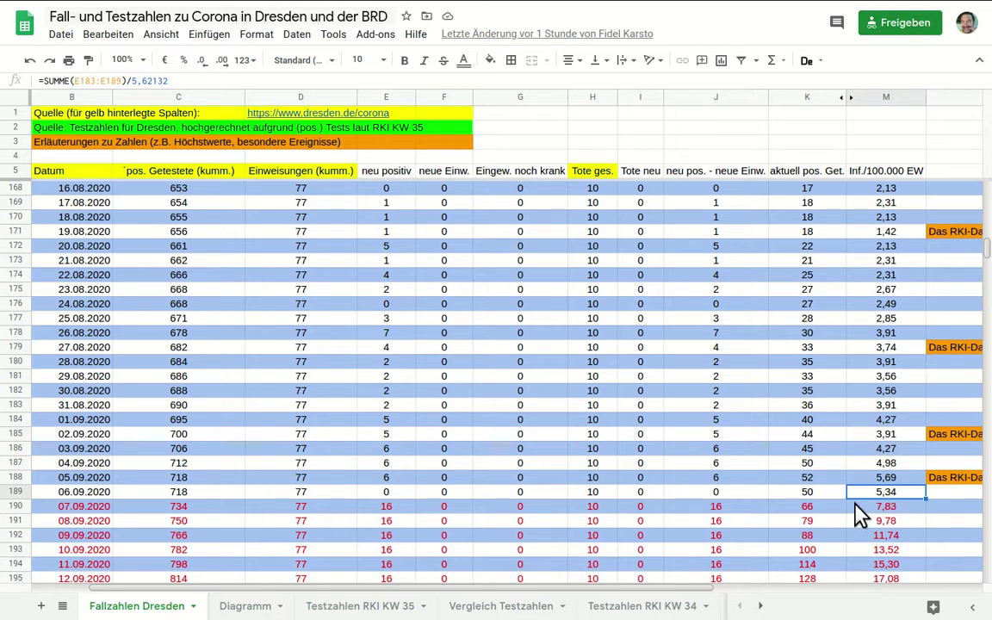
Go across the 06.09.2020 row from "Inf./100.000 EW" to its "Datum" cell
{"action": "key", "text": "Left"}
{"action": "key", "text": "Left"}
{"action": "key", "text": "Left"}
{"action": "key", "text": "Left"}
{"action": "key", "text": "Left"}
{"action": "key", "text": "Left"}
{"action": "key", "text": "Left"}
{"action": "key", "text": "Left"}
{"action": "key", "text": "Left"}
{"action": "key", "text": "Left"}
{"action": "key", "text": "Left"}
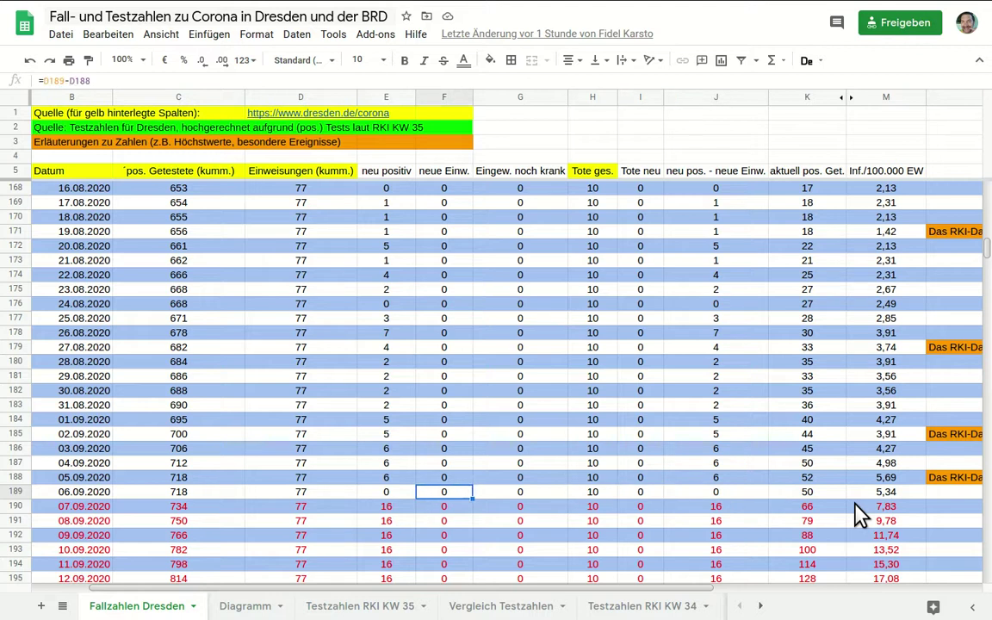
{"action": "key", "text": "Right"}
Go down the red dates from 07.09.2020 to 13.09.2020 and on to the notes on test numbers and costs below them
{"action": "key", "text": "Down"}
{"action": "key", "text": "Down"}
{"action": "key", "text": "Down"}
{"action": "key", "text": "Down"}
{"action": "key", "text": "Down"}
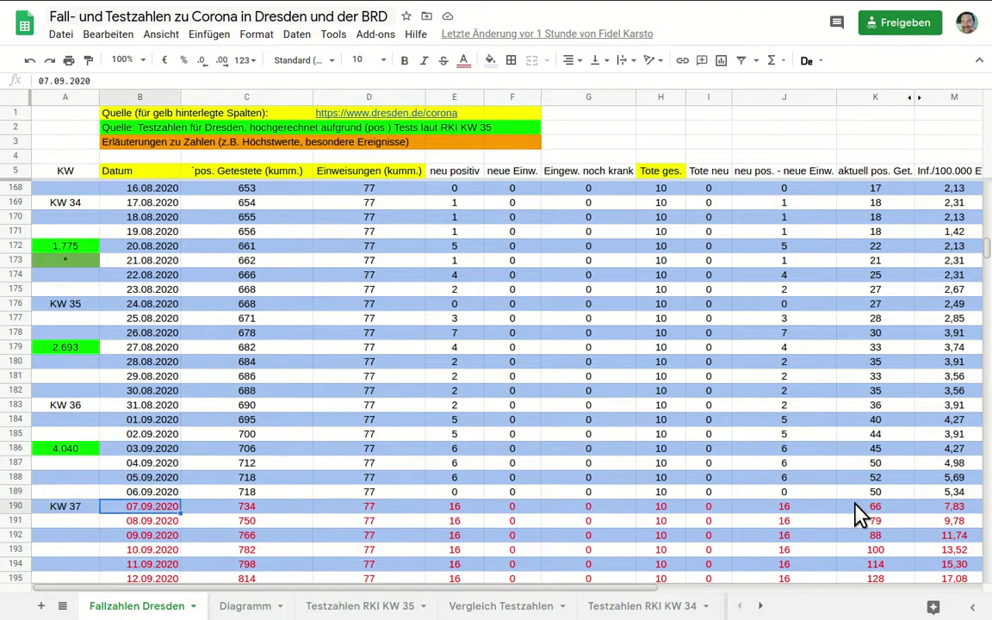
{"action": "key", "text": "Down"}
{"action": "key", "text": "Down"}
{"action": "key", "text": "Down"}
{"action": "key", "text": "Down"}
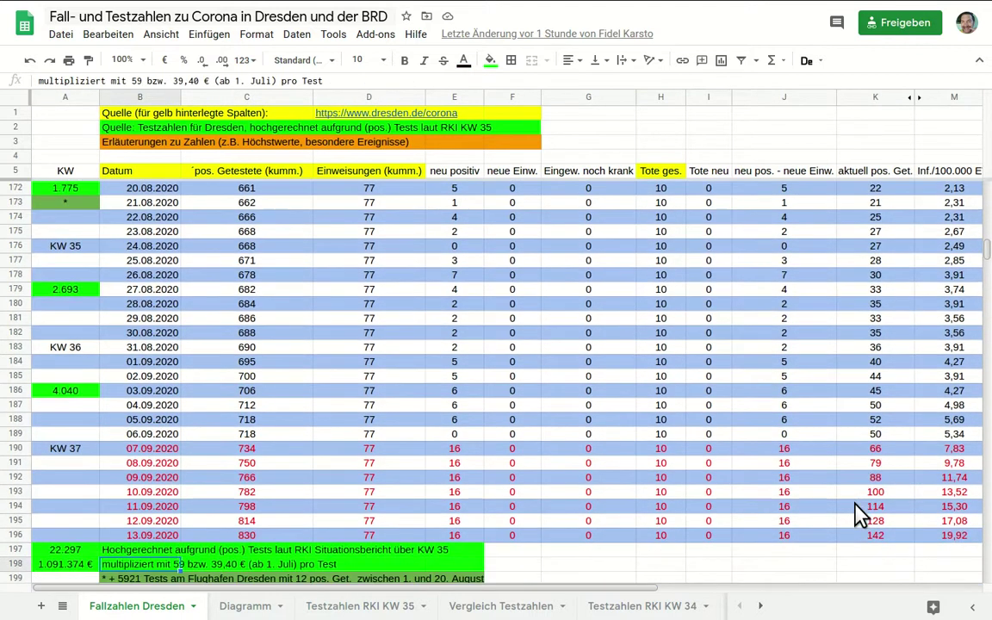
Inspect the formulas for the cumulative and new positives on 07.09.2020 and for "Inf./100.000 EW" on 13.09.2020
{"action": "left_click", "coordinate": [242, 446]}
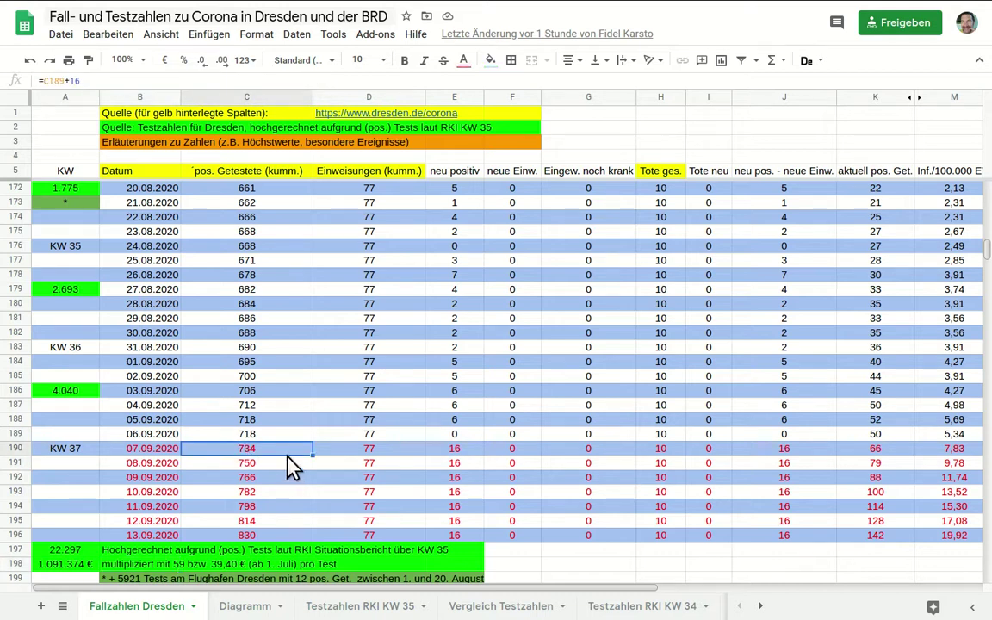
{"action": "left_click", "coordinate": [449, 450]}
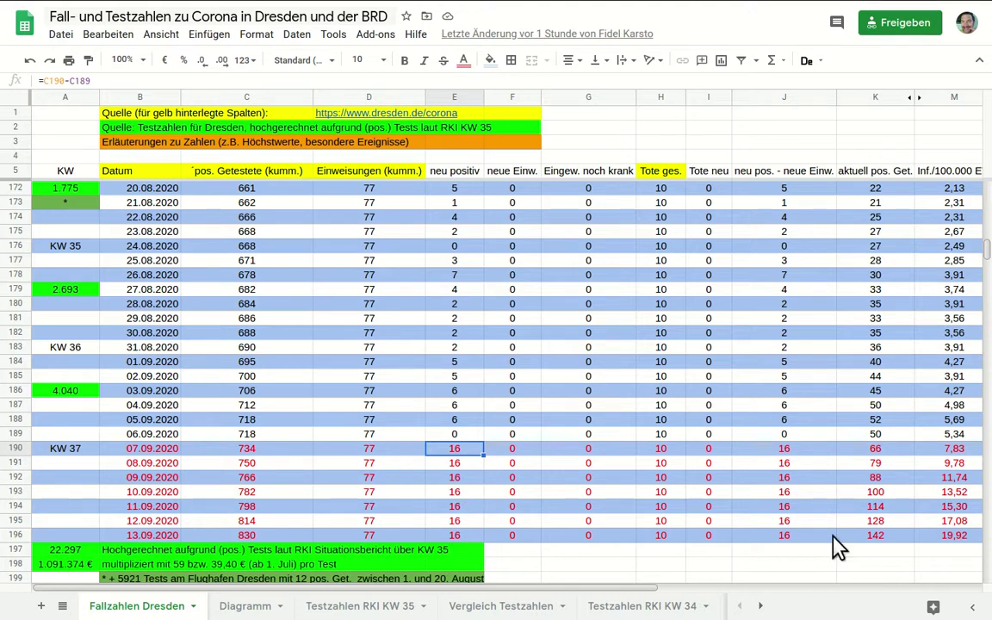
{"action": "left_click", "coordinate": [931, 537]}
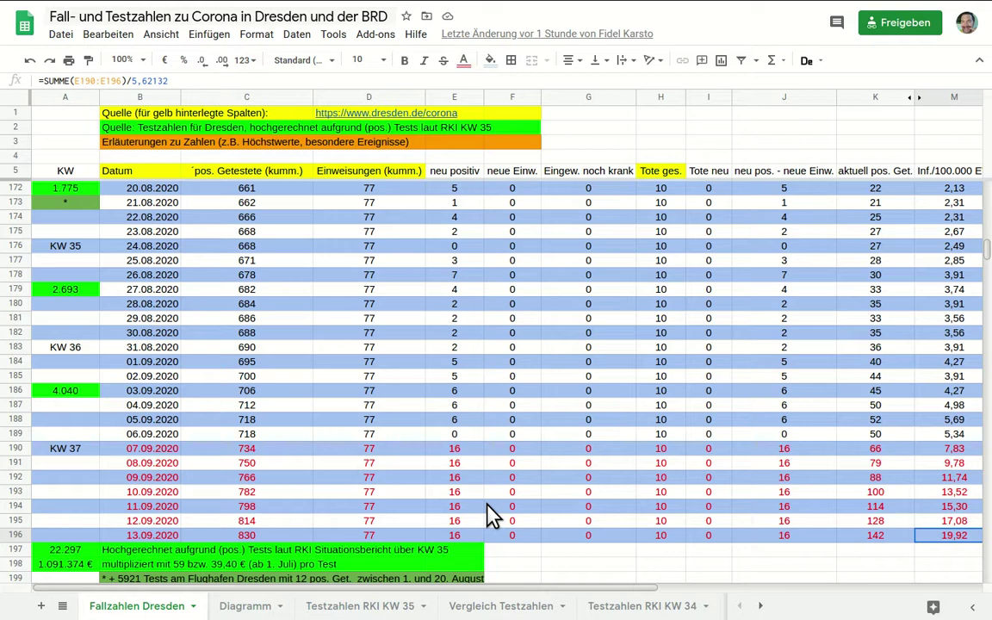
Switch to the Dresden "Gesundheitsamt stellt Corona-Ampel online" page, read the definitions of Stufe 1 to 5 and return to the report's date and headline
{"action": "mouse_move", "coordinate": [472, 11]}
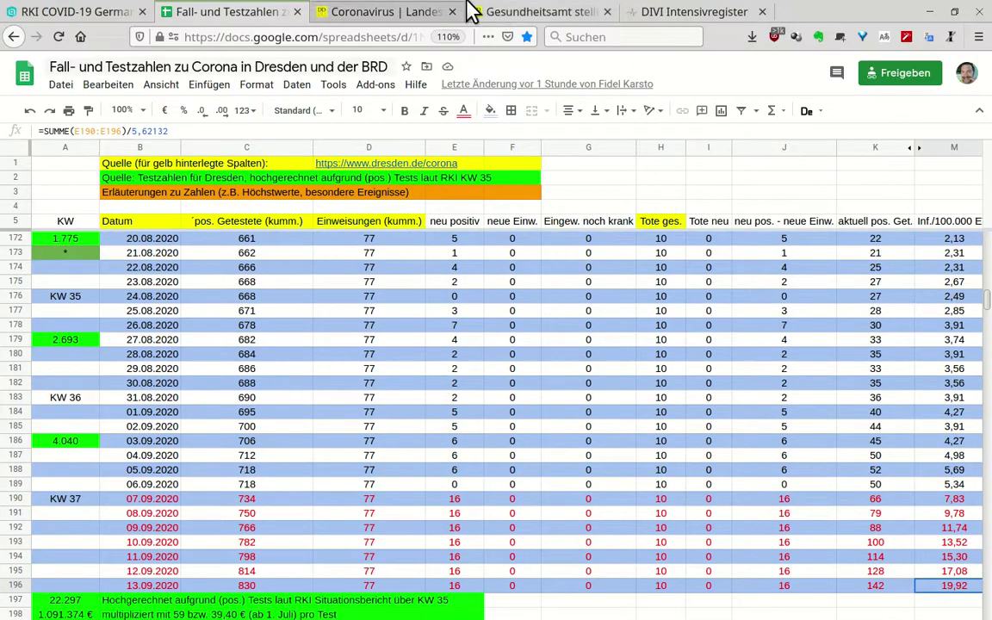
{"action": "left_click", "coordinate": [508, 13]}
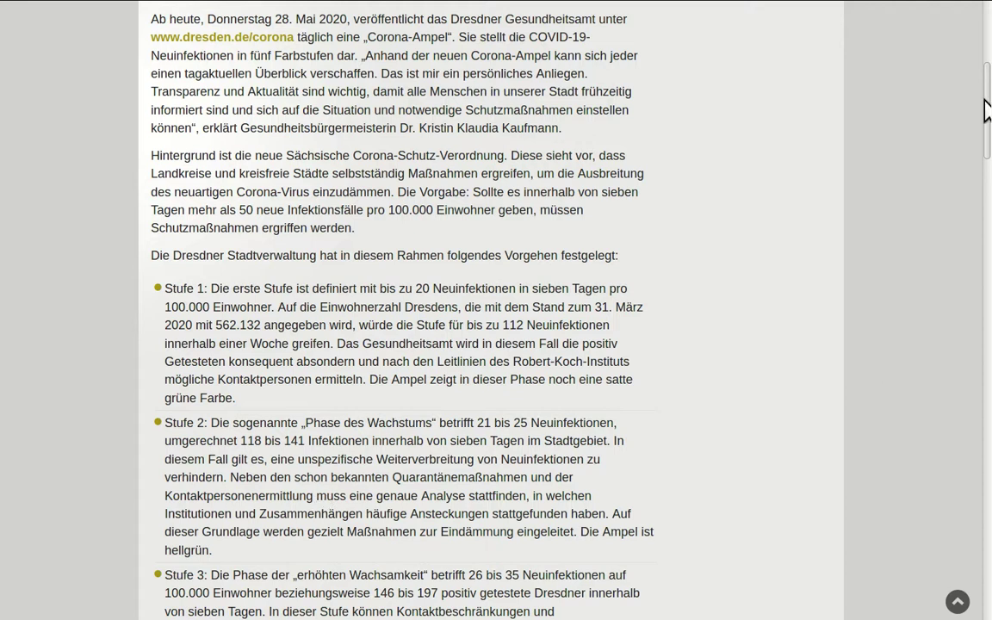
{"action": "scroll", "coordinate": [988, 111], "scroll_direction": "down", "scroll_amount": 5}
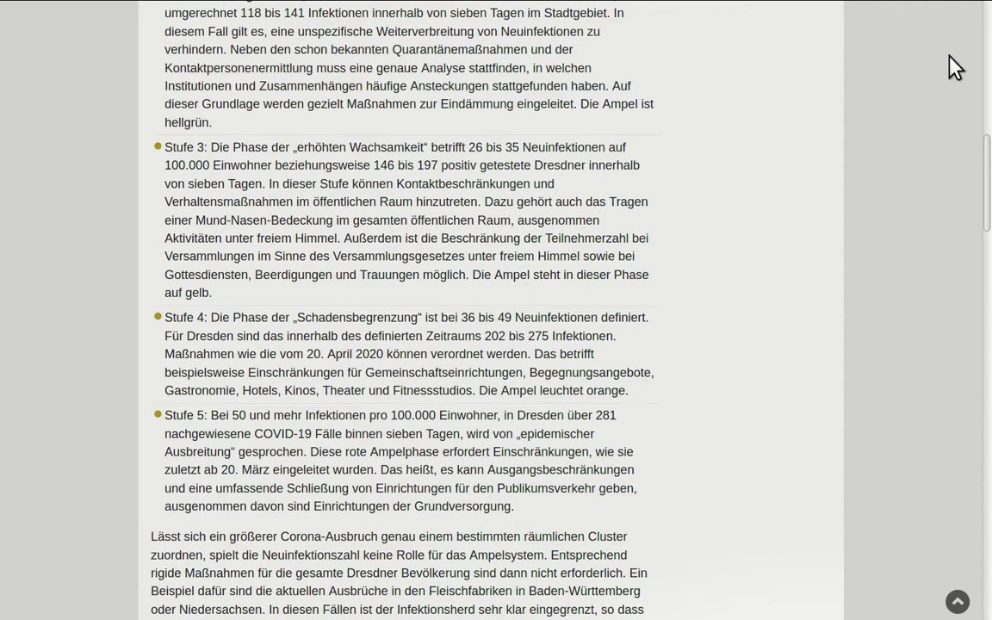
{"action": "left_click_drag", "start_coordinate": [989, 168], "coordinate": [988, 43]}
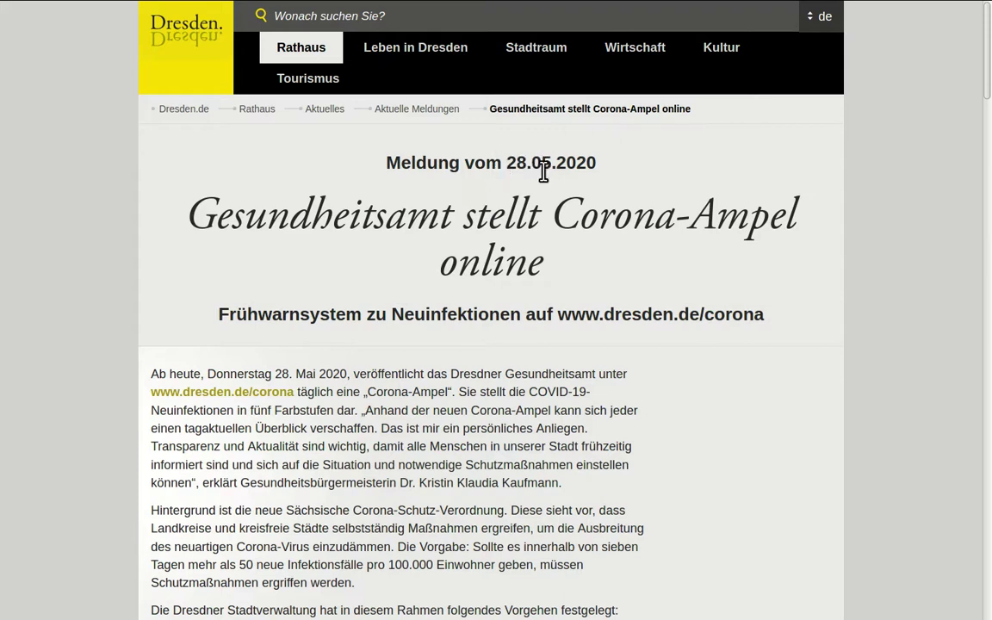
{"action": "mouse_move", "coordinate": [325, 12]}
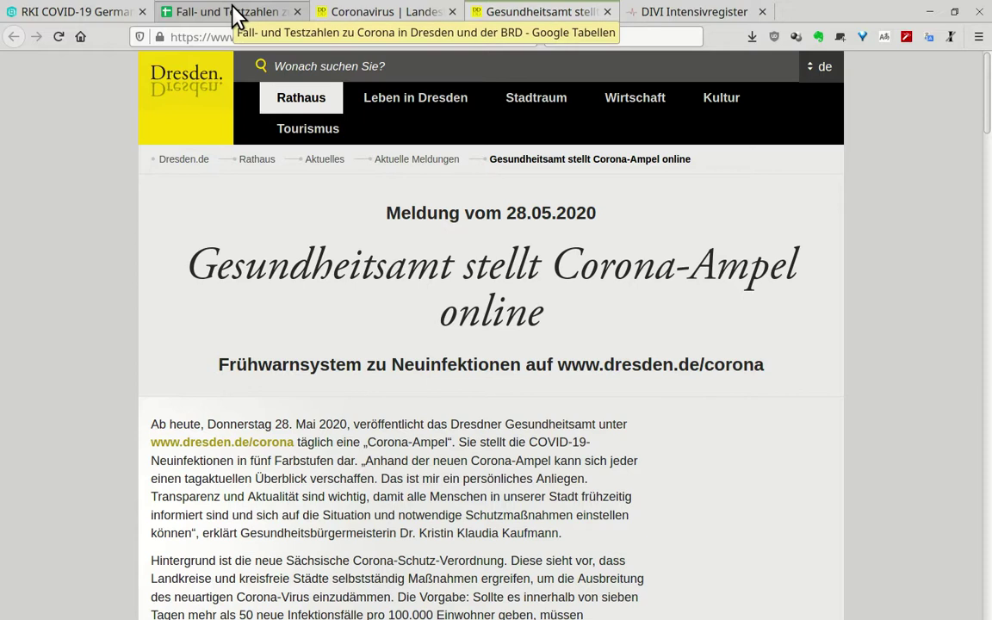
Return to the case-figures spreadsheet and inspect the formulas for new positives on 07.09.2020 and cumulative positives on 09.09.2020
{"action": "key", "text": "F11"}
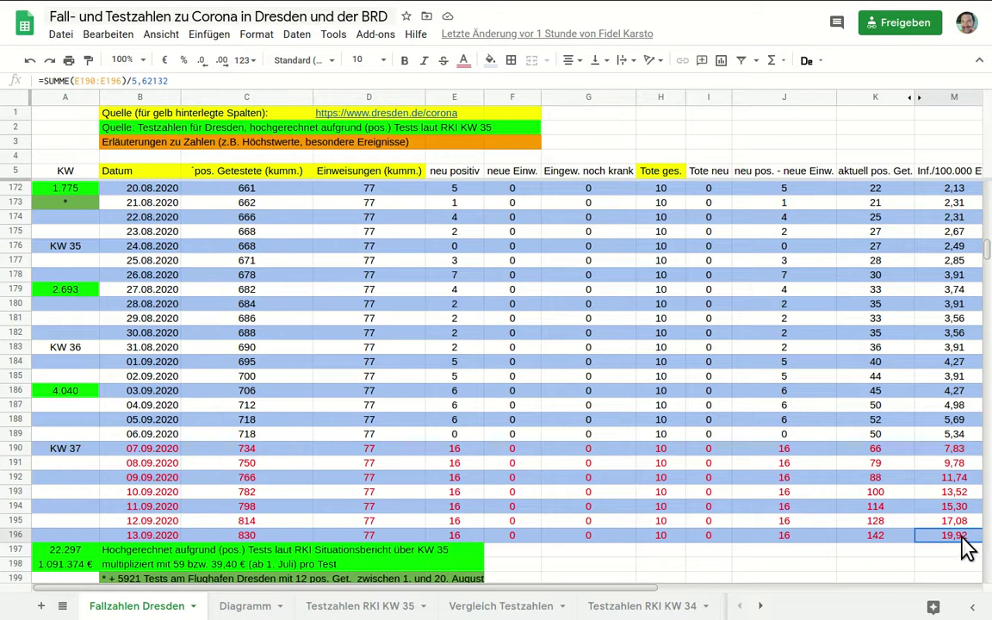
{"action": "left_click", "coordinate": [459, 450]}
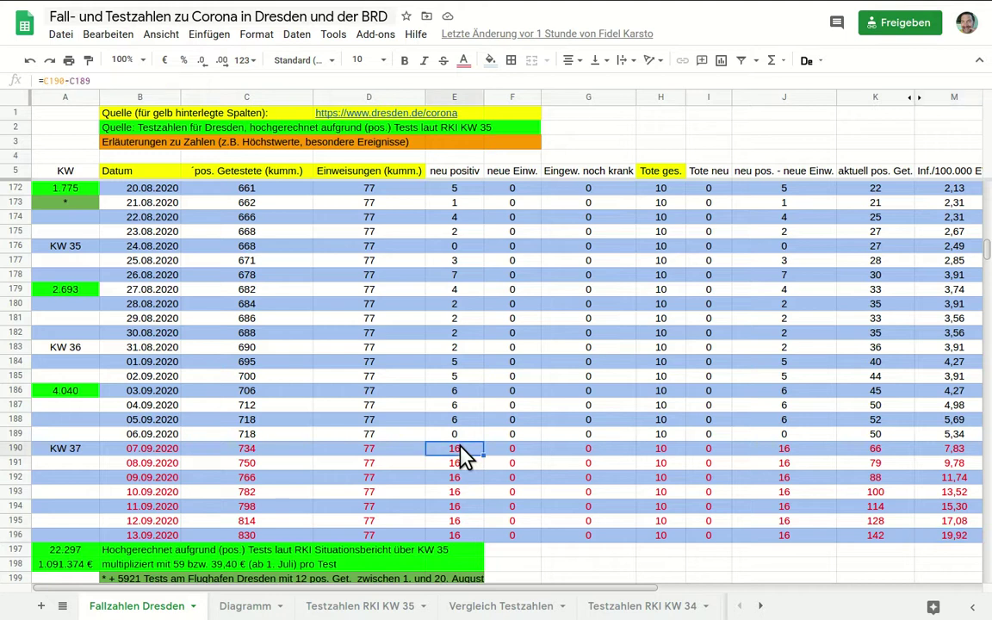
{"action": "left_click", "coordinate": [287, 481]}
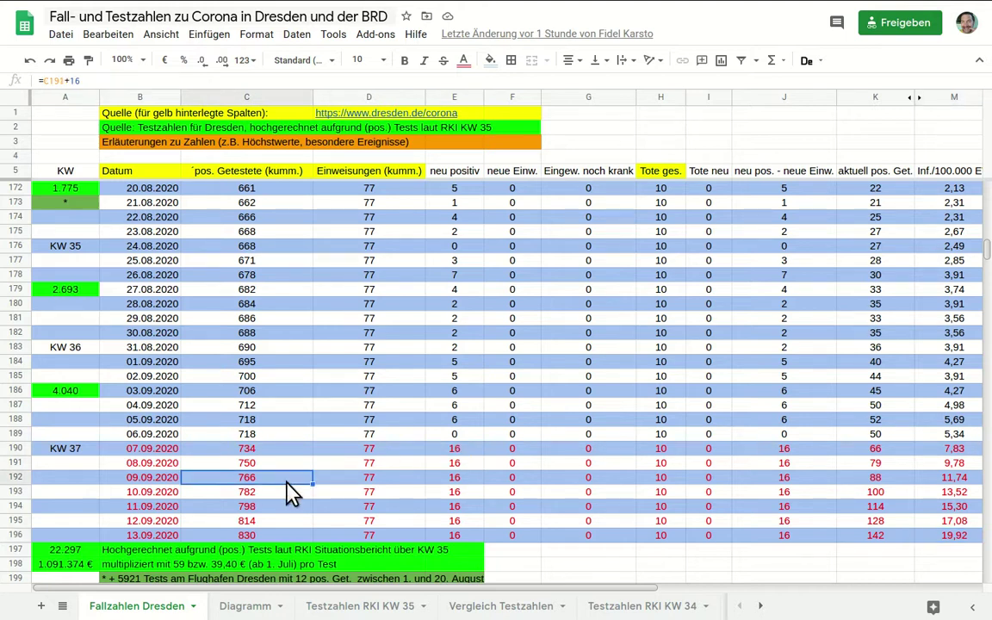
Go down the "KW" column past the test and cost notes until the whole 06.09.2020 summary block is in view
{"action": "key", "text": "Left"}
{"action": "key", "text": "Left"}
{"action": "key", "text": "Down"}
{"action": "key", "text": "Down"}
{"action": "key", "text": "Down"}
{"action": "key", "text": "Down"}
{"action": "key", "text": "Down"}
{"action": "key", "text": "Down"}
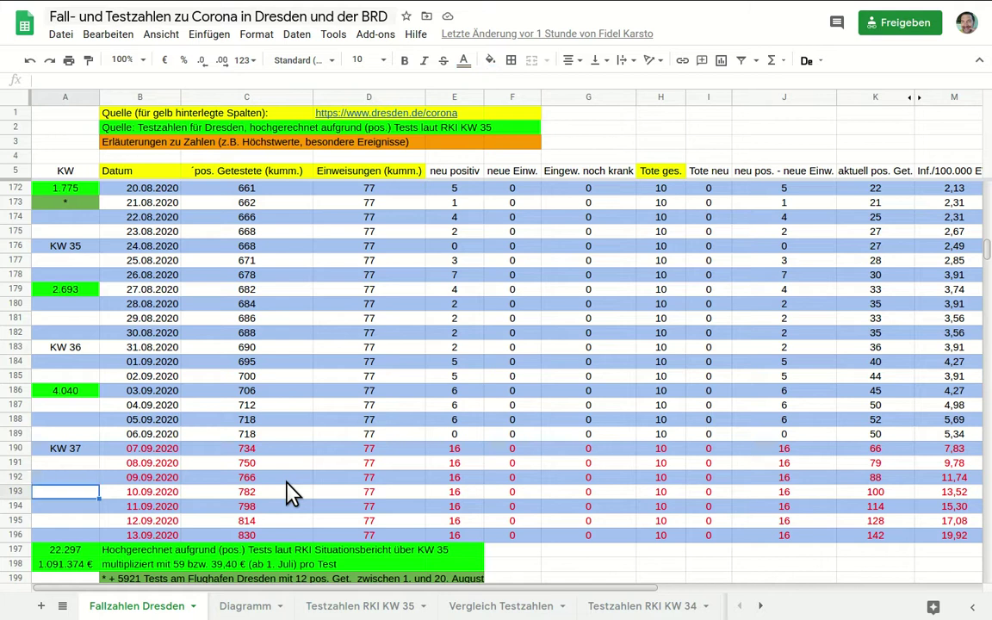
{"action": "key", "text": "Down"}
{"action": "key", "text": "Down"}
{"action": "key", "text": "Down"}
{"action": "key", "text": "Down"}
{"action": "key", "text": "Down"}
{"action": "key", "text": "Down"}
{"action": "key", "text": "Down"}
{"action": "key", "text": "Down"}
{"action": "key", "text": "Down"}
{"action": "key", "text": "Down"}
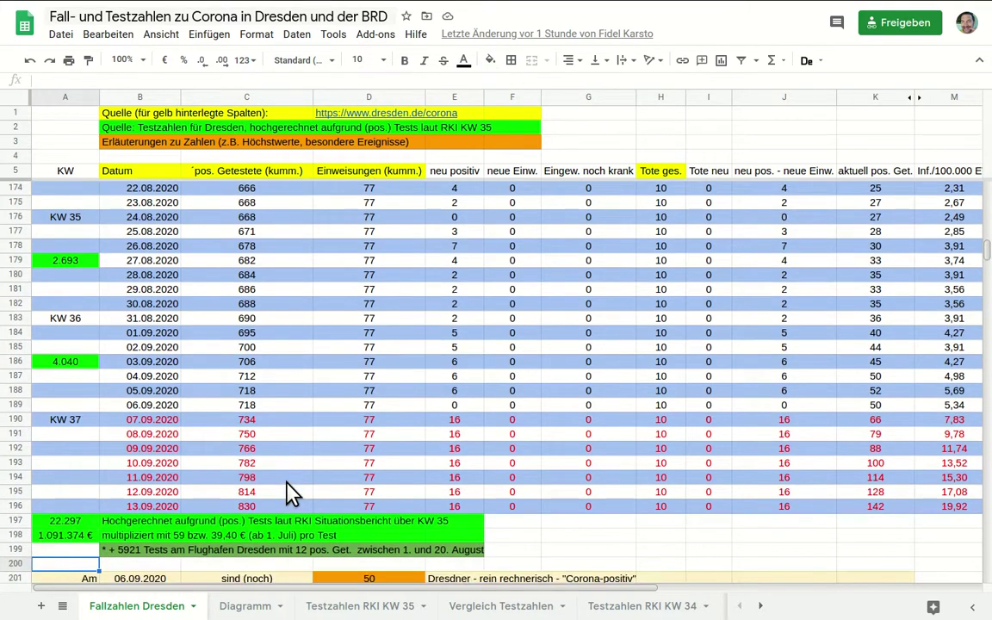
{"action": "key", "text": "Down"}
{"action": "key", "text": "Down"}
{"action": "key", "text": "Down"}
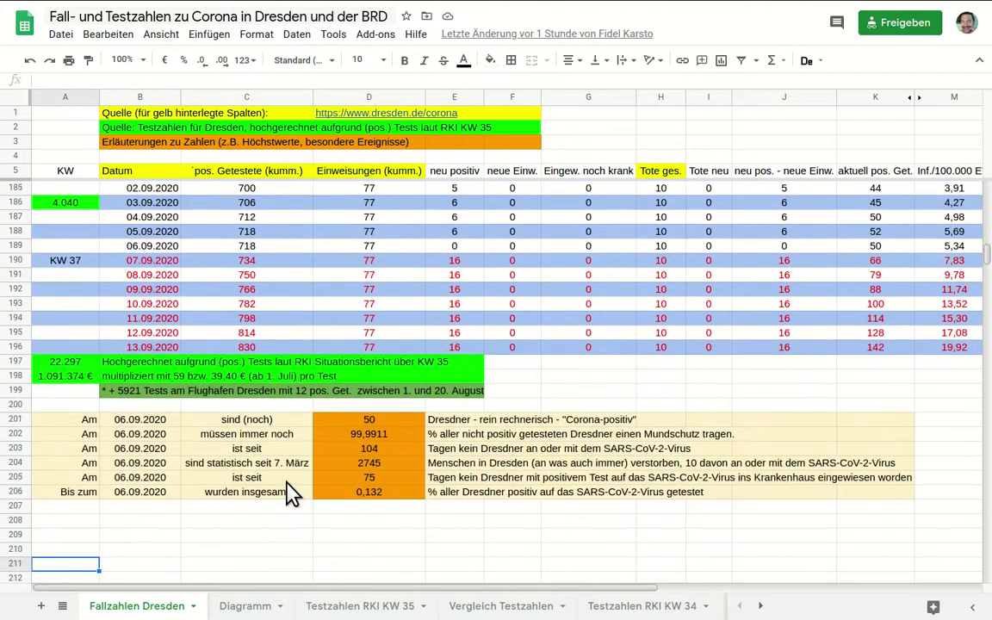
Inspect the extrapolated Dresden test total, the Flughafen Dresden test note and the formula for the total test costs
{"action": "left_click", "coordinate": [75, 369]}
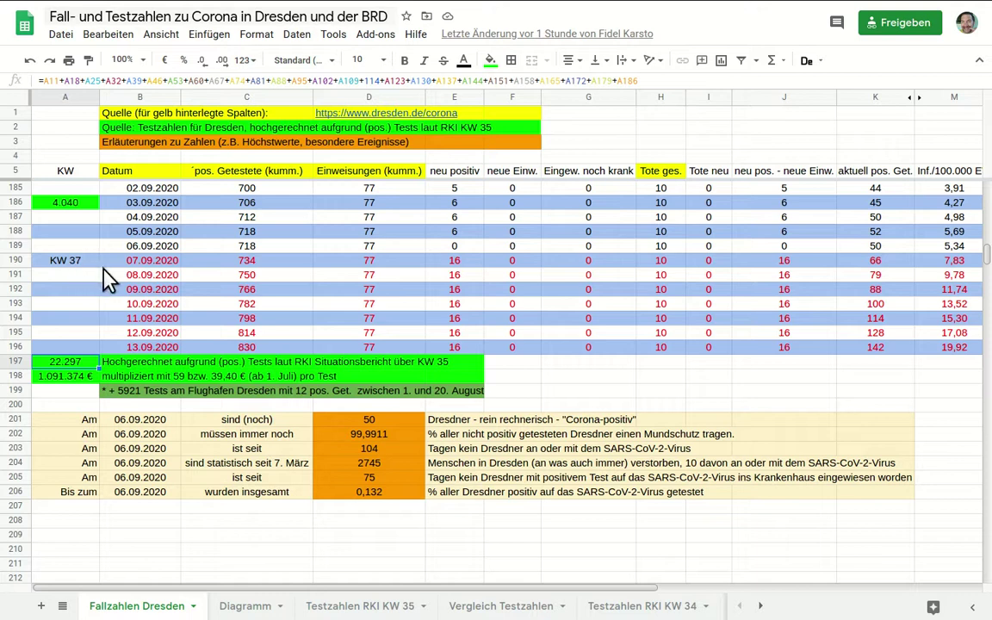
{"action": "left_click", "coordinate": [145, 267]}
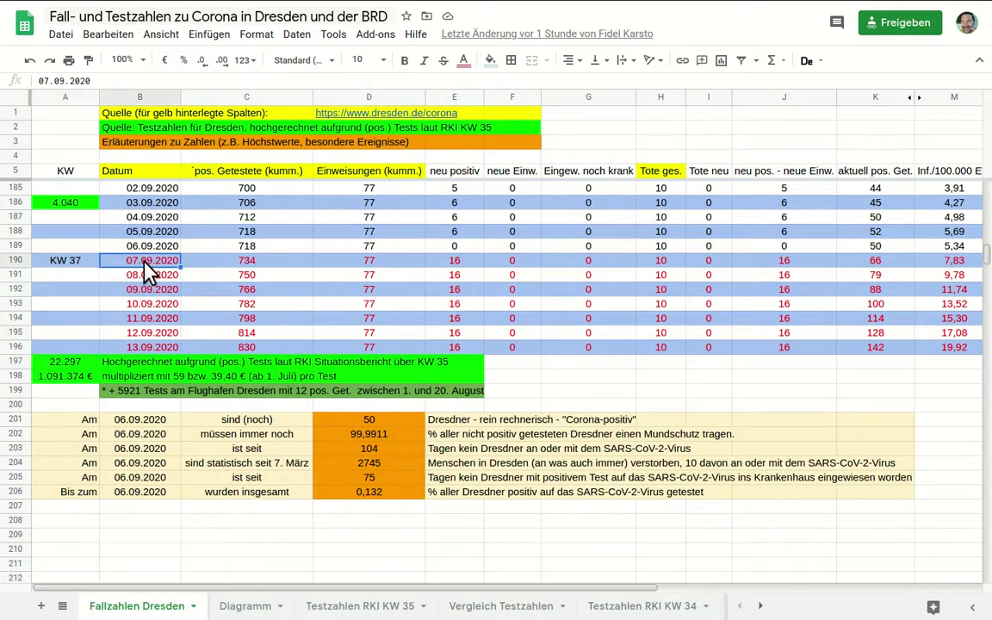
{"action": "left_click", "coordinate": [74, 366]}
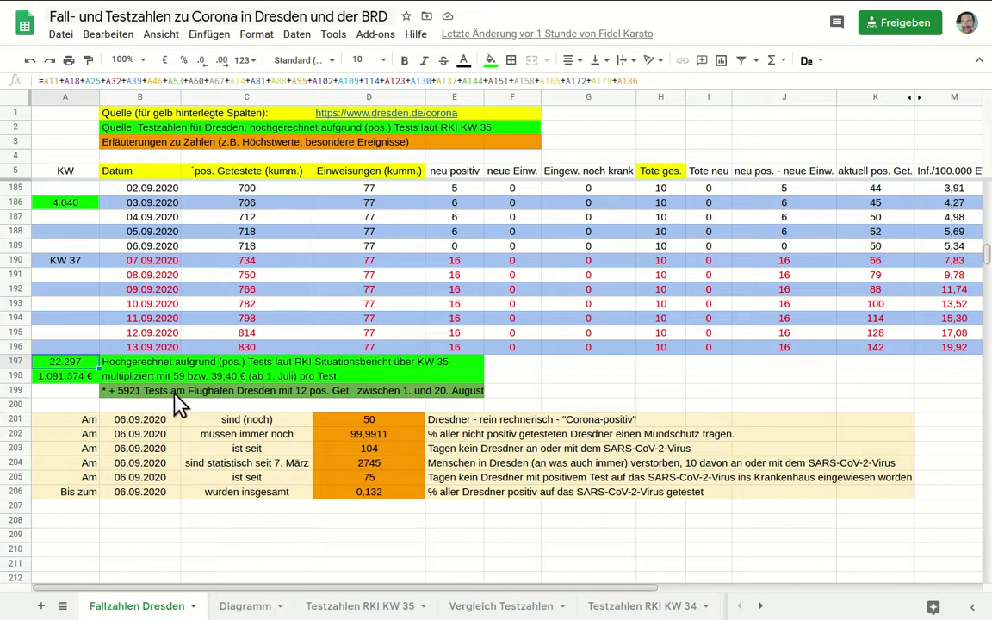
{"action": "left_click", "coordinate": [249, 392]}
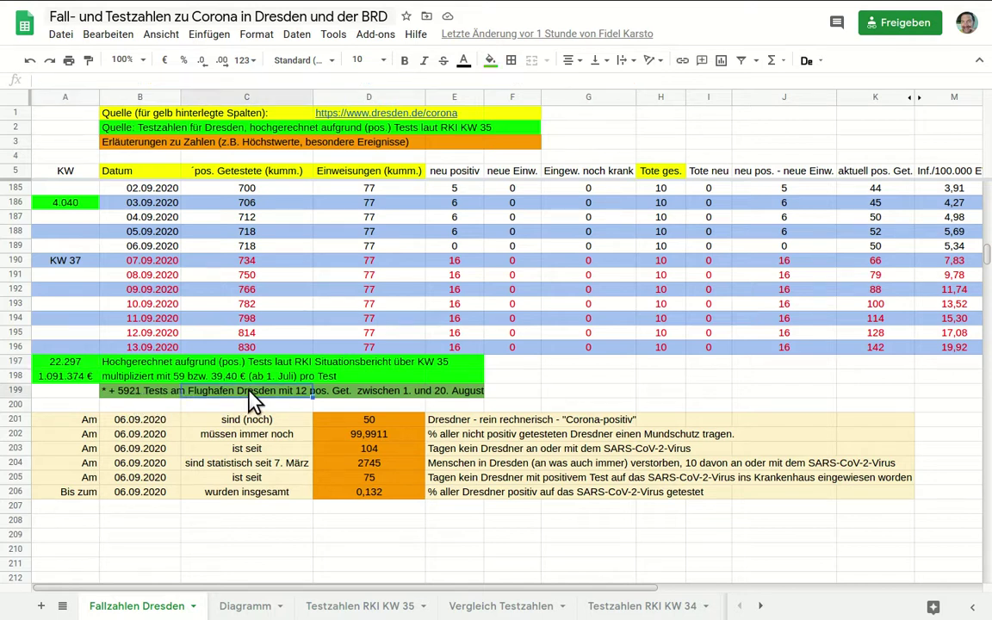
{"action": "left_click", "coordinate": [132, 396]}
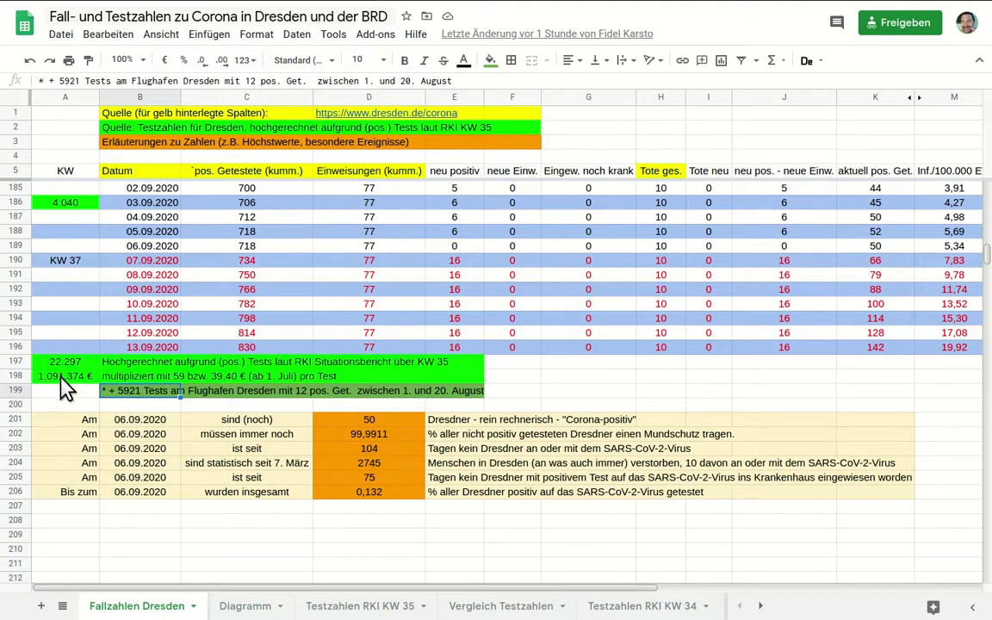
{"action": "left_click_drag", "start_coordinate": [62, 362], "coordinate": [69, 380]}
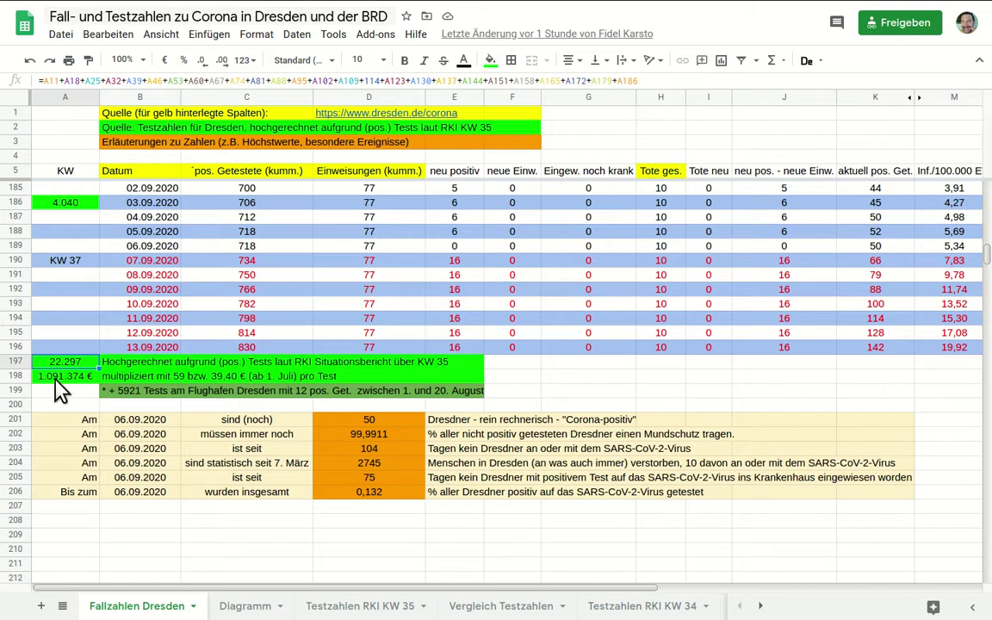
{"action": "left_click", "coordinate": [69, 379]}
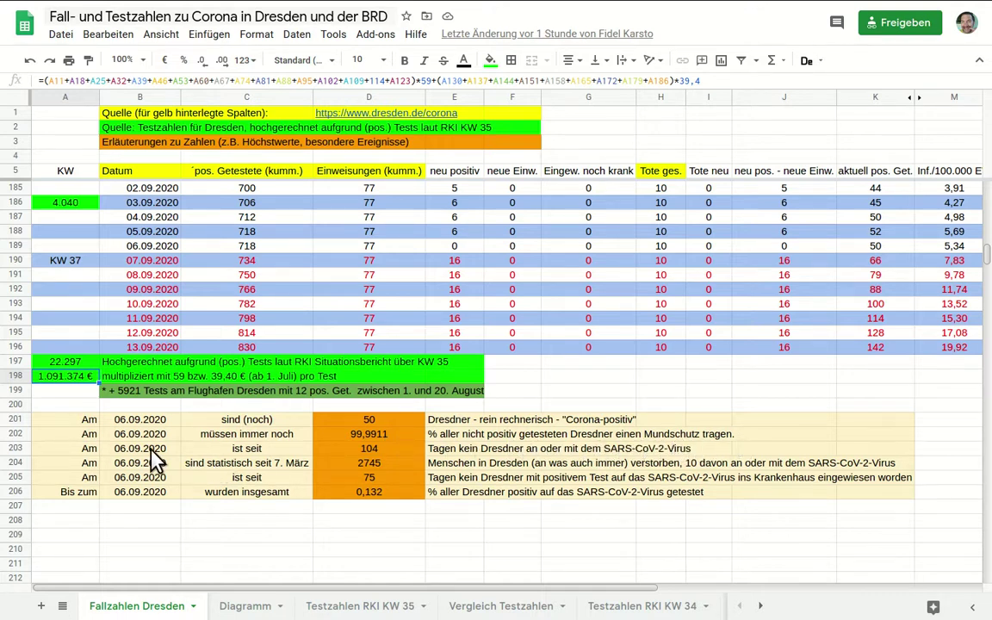
Add "verstorben" to the end of the summary text "Tagen kein Dresdner an oder mit dem SARS-CoV-2-Virus"
{"action": "left_click", "coordinate": [345, 453]}
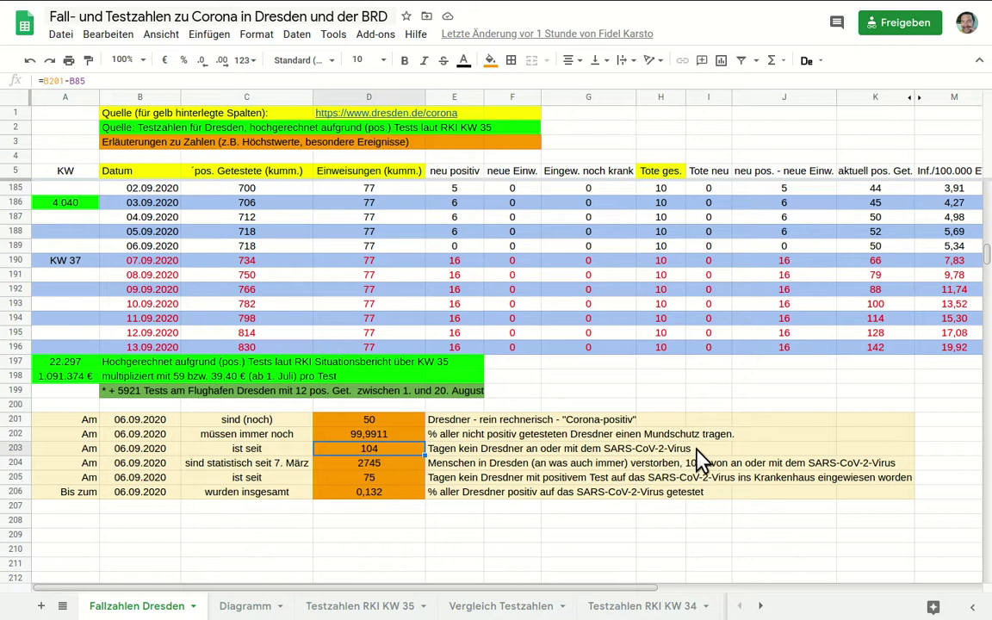
{"action": "left_click", "coordinate": [435, 449]}
{"action": "triple_click", "coordinate": [442, 449]}
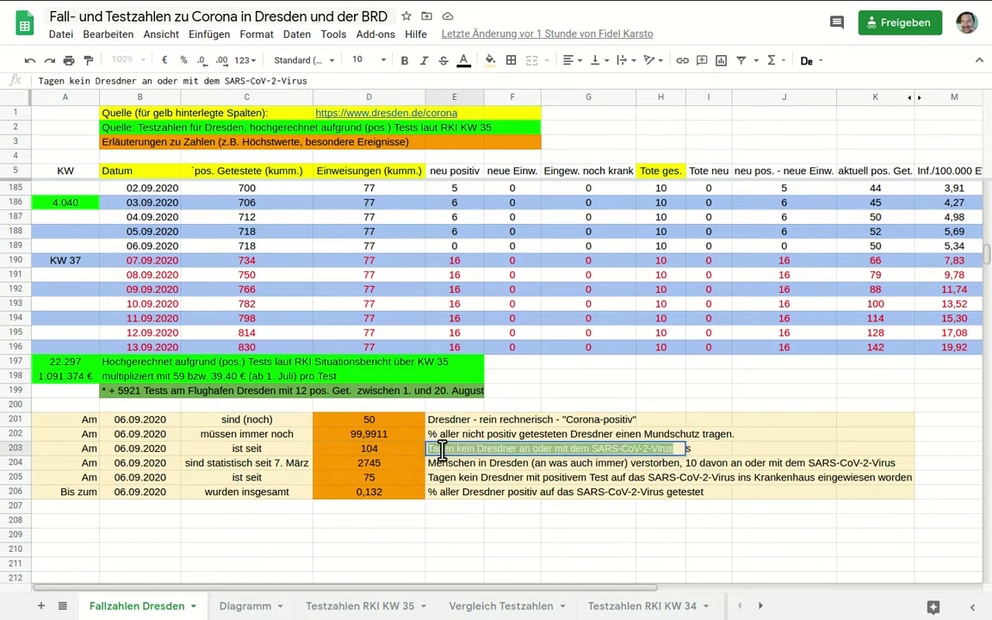
{"action": "key", "text": "End"}
{"action": "type", "text": "verstorben"}
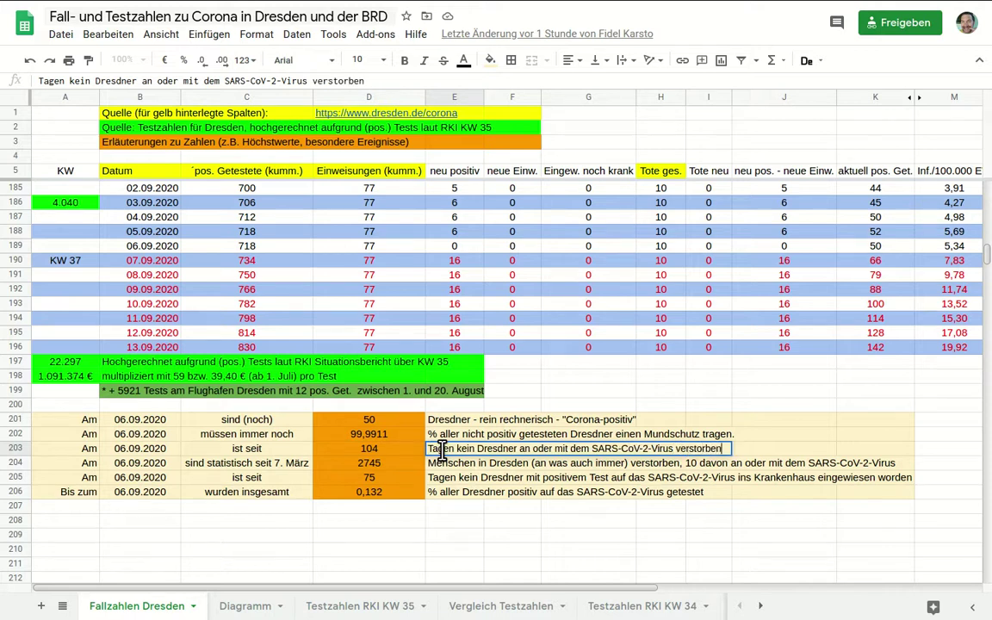
{"action": "key", "text": "Return"}
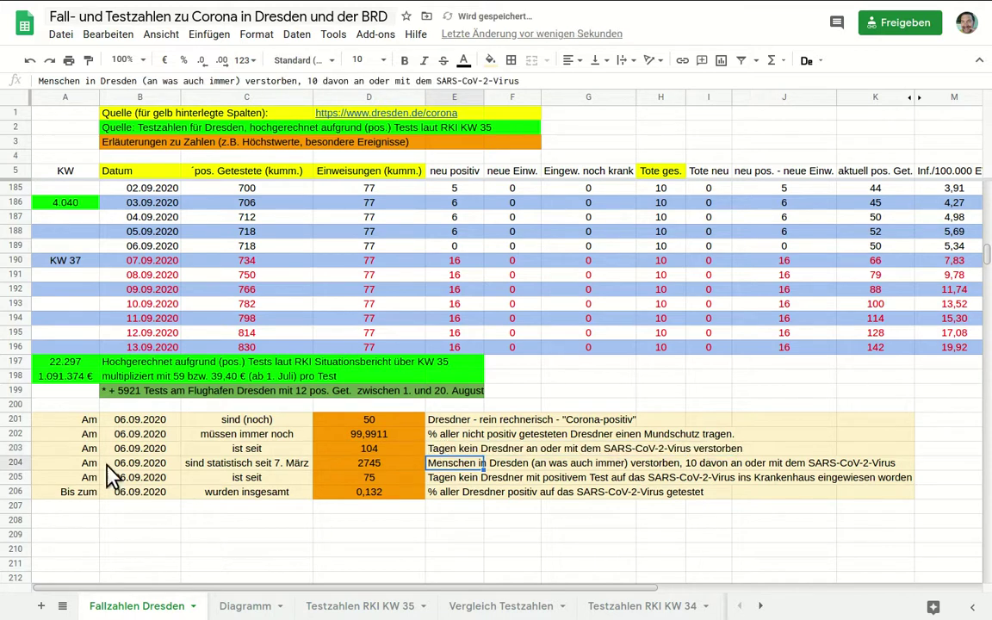
Inspect the summary entries for statistical deaths since 7. März and for days without a hospital admission
{"action": "left_click", "coordinate": [245, 465]}
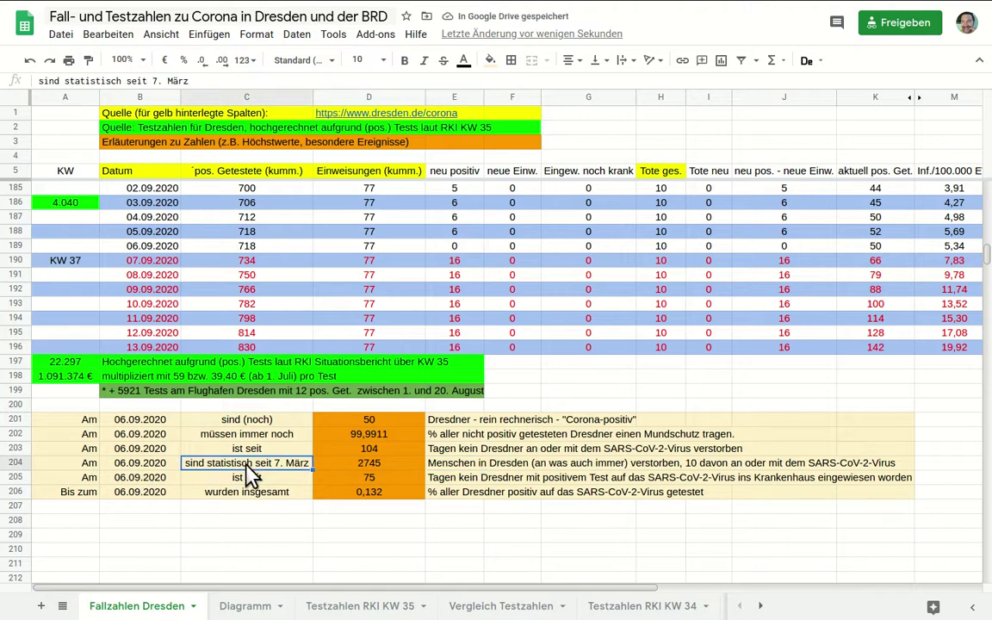
{"action": "left_click", "coordinate": [343, 464]}
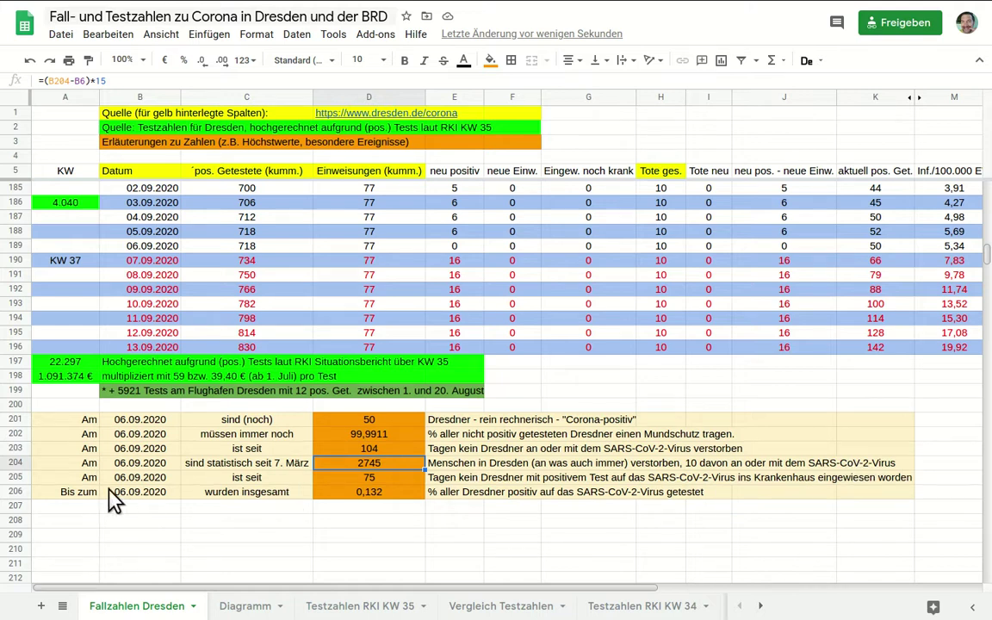
{"action": "left_click", "coordinate": [369, 480]}
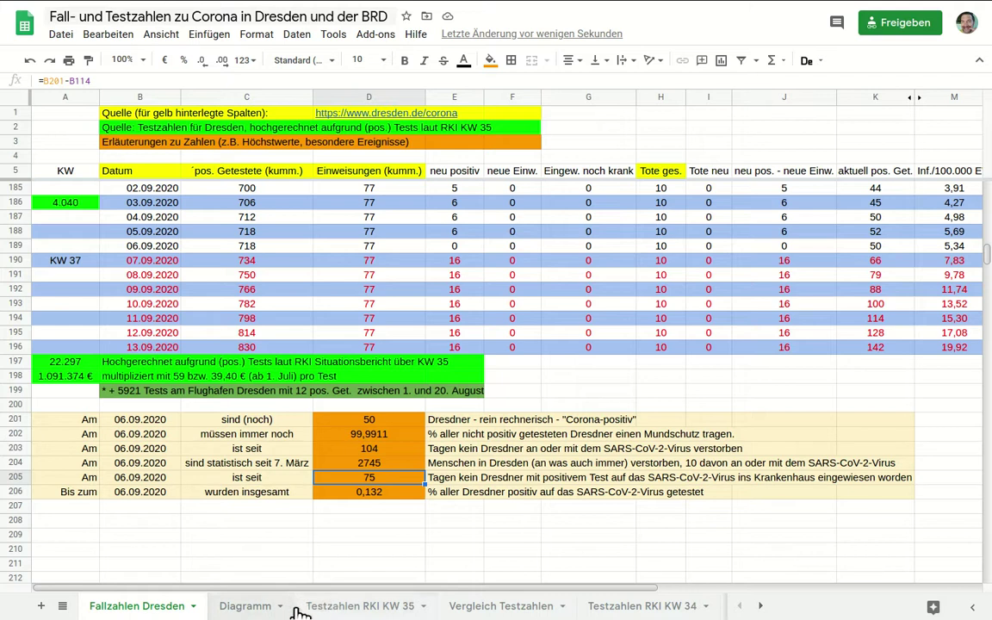
Open the "Diagramm" sheet and examine its curves from the April peak to the "aktuell pos. Get." point on 06.09.2020
{"action": "left_click", "coordinate": [242, 612]}
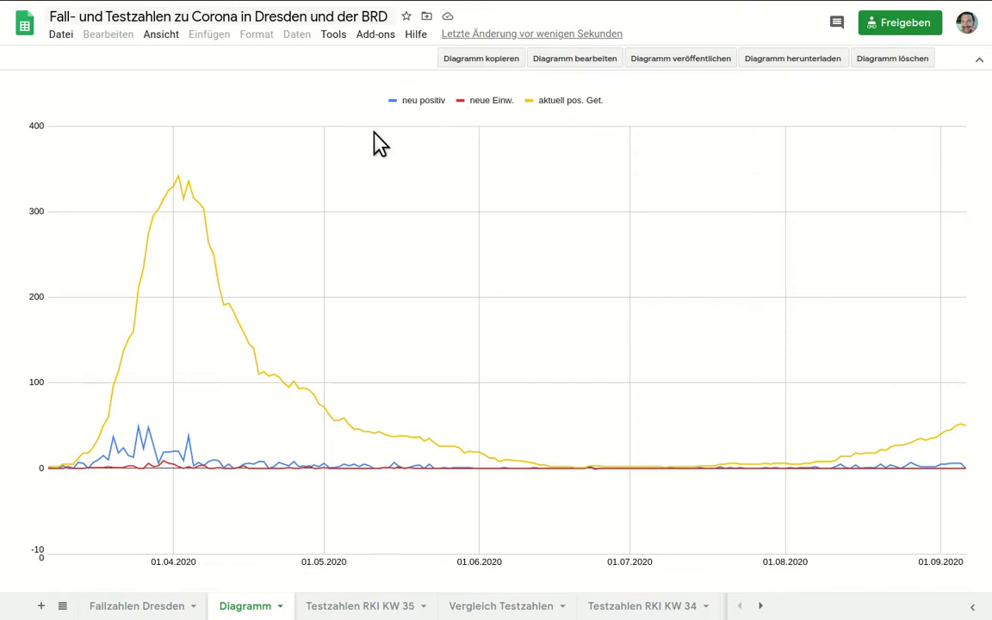
{"action": "mouse_move", "coordinate": [184, 188]}
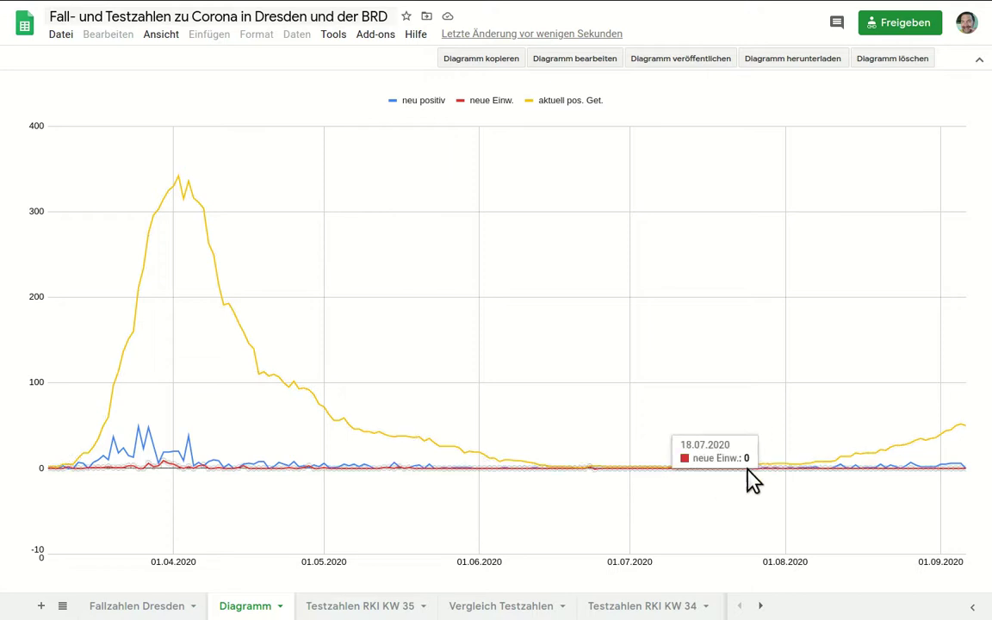
{"action": "mouse_move", "coordinate": [968, 436]}
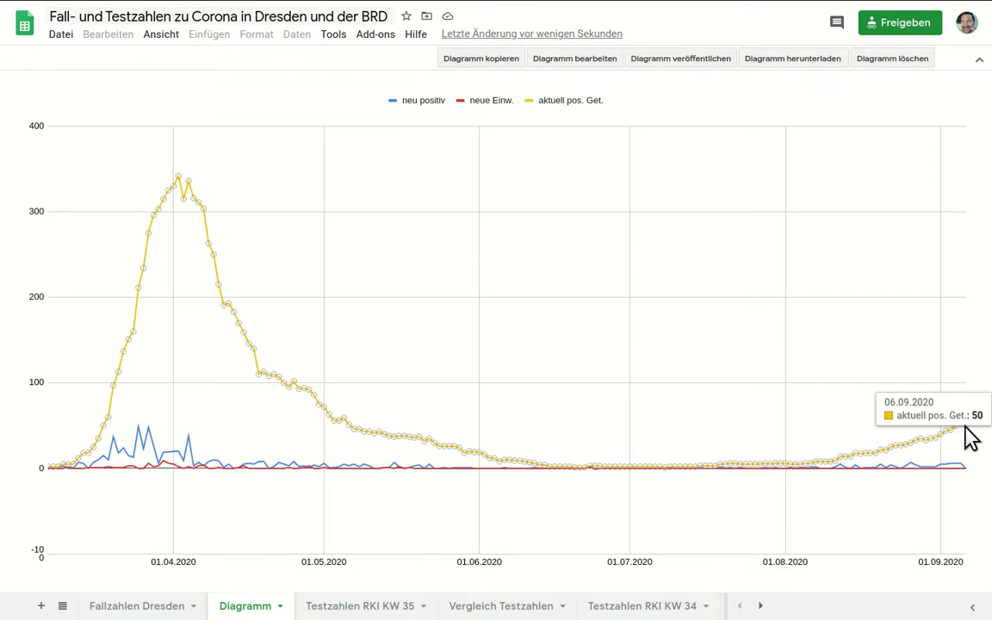
On the "Testzahlen RKI KW 35" sheet, examine KW 35's tests, positives, positive rate and laboratories, plus KW 26's costs and the overall cost total
{"action": "left_click", "coordinate": [362, 608]}
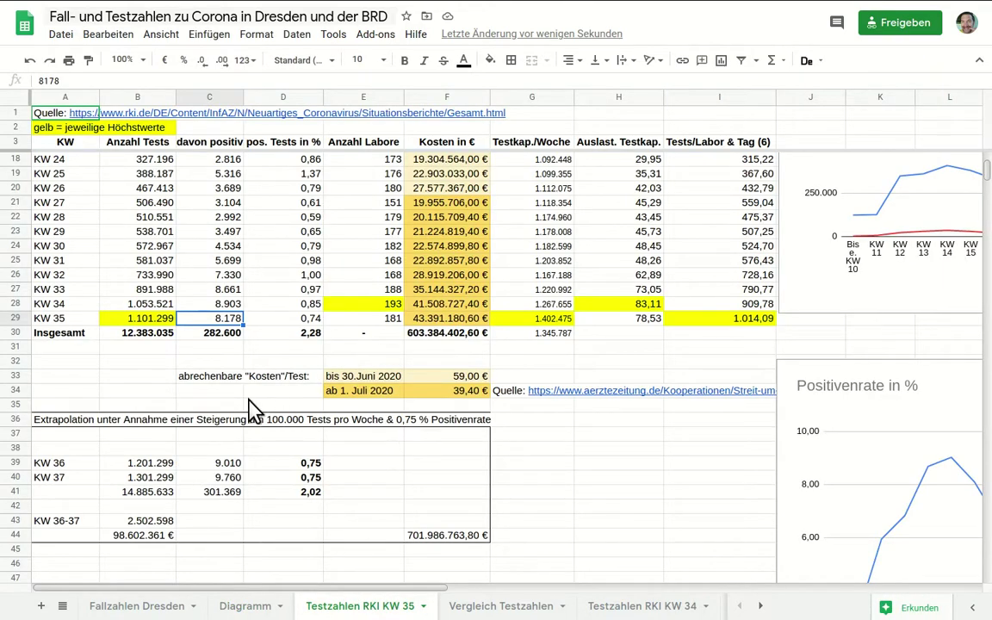
{"action": "left_click", "coordinate": [154, 324]}
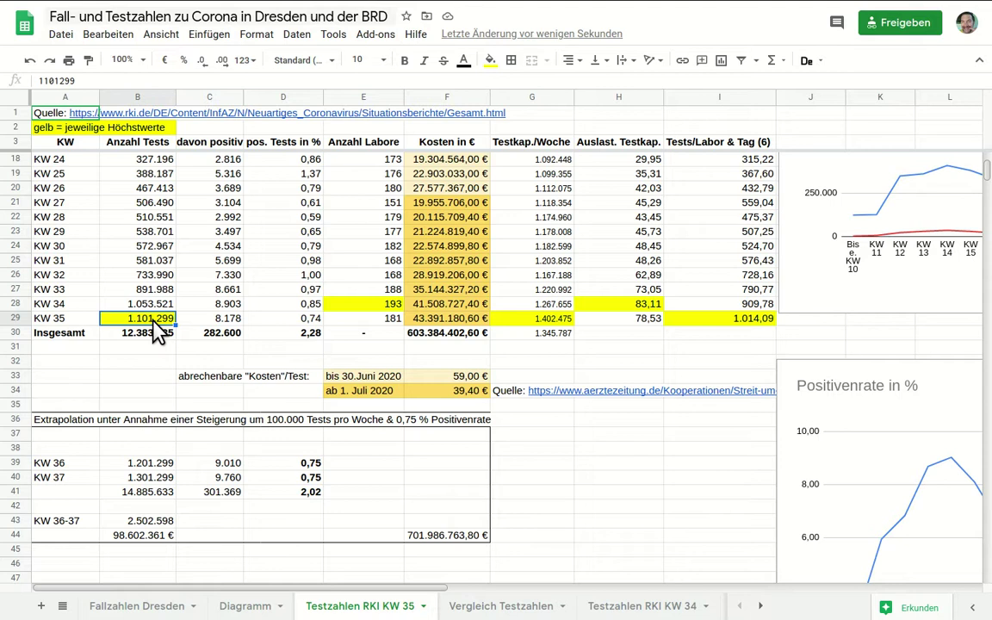
{"action": "left_click", "coordinate": [206, 319]}
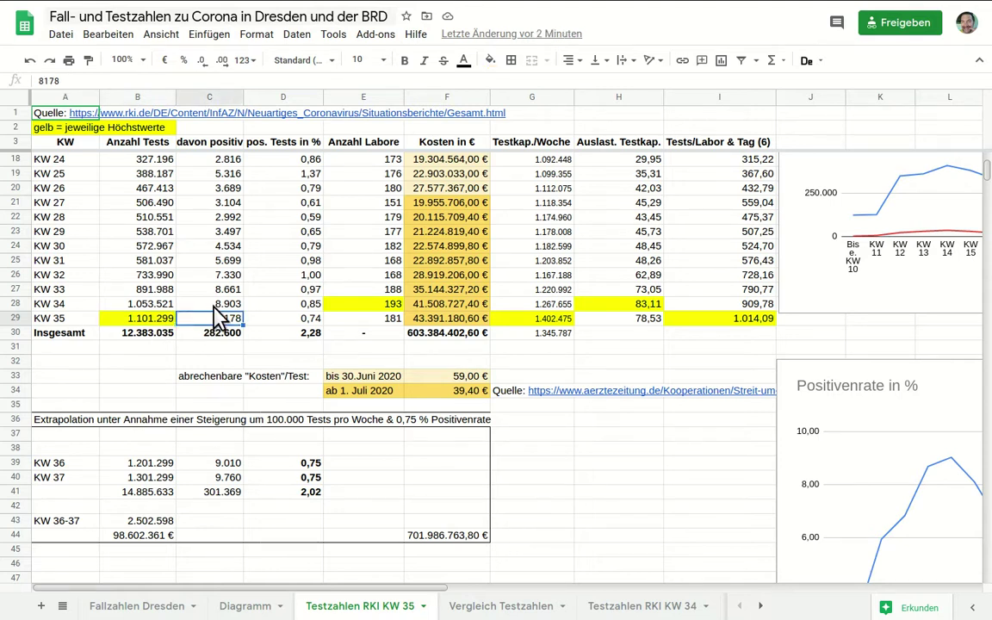
{"action": "left_click", "coordinate": [291, 322]}
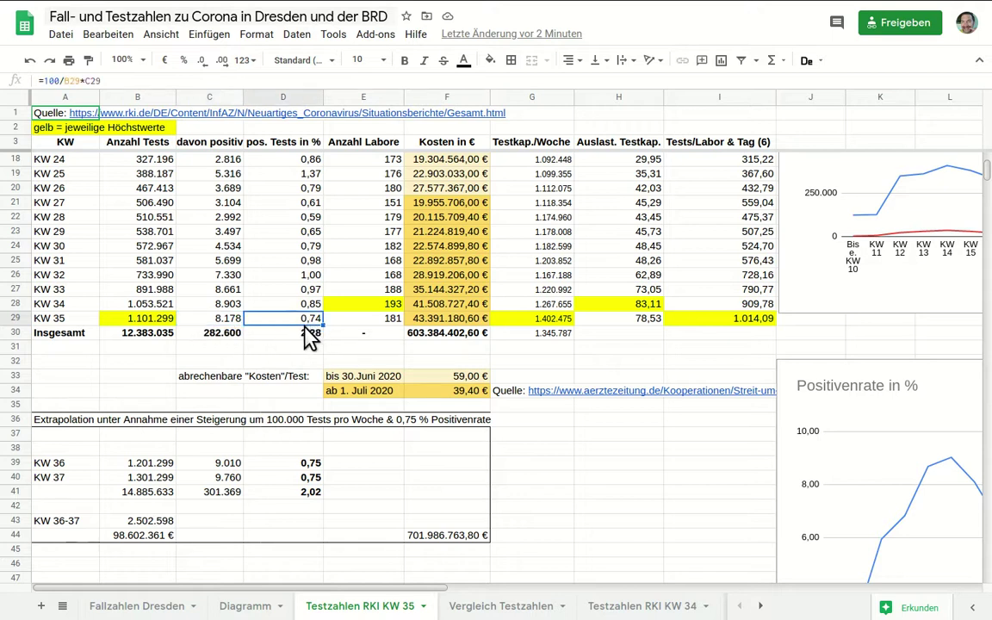
{"action": "left_click", "coordinate": [379, 318]}
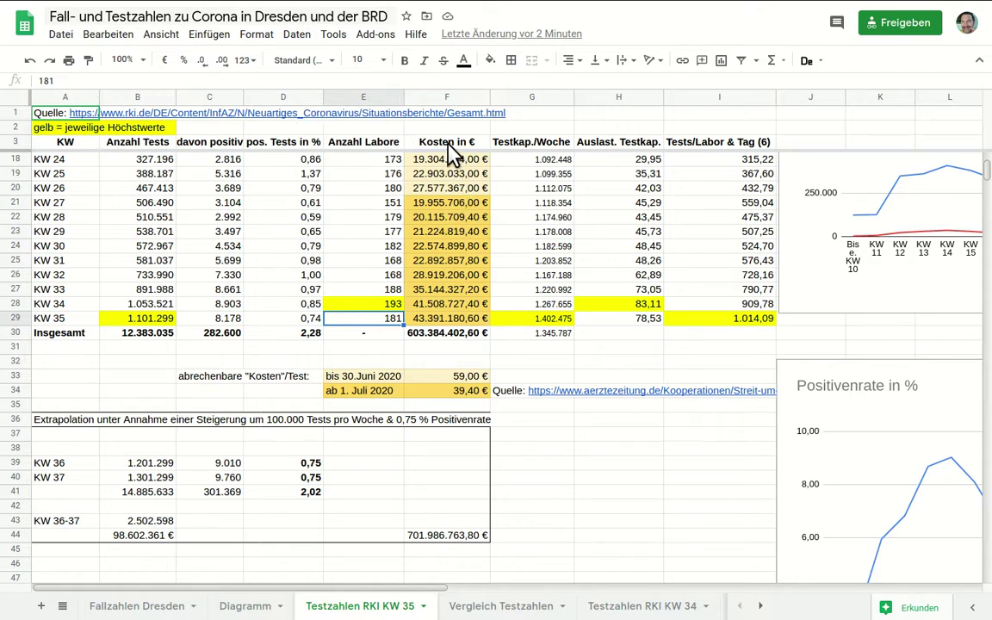
{"action": "left_click", "coordinate": [450, 188]}
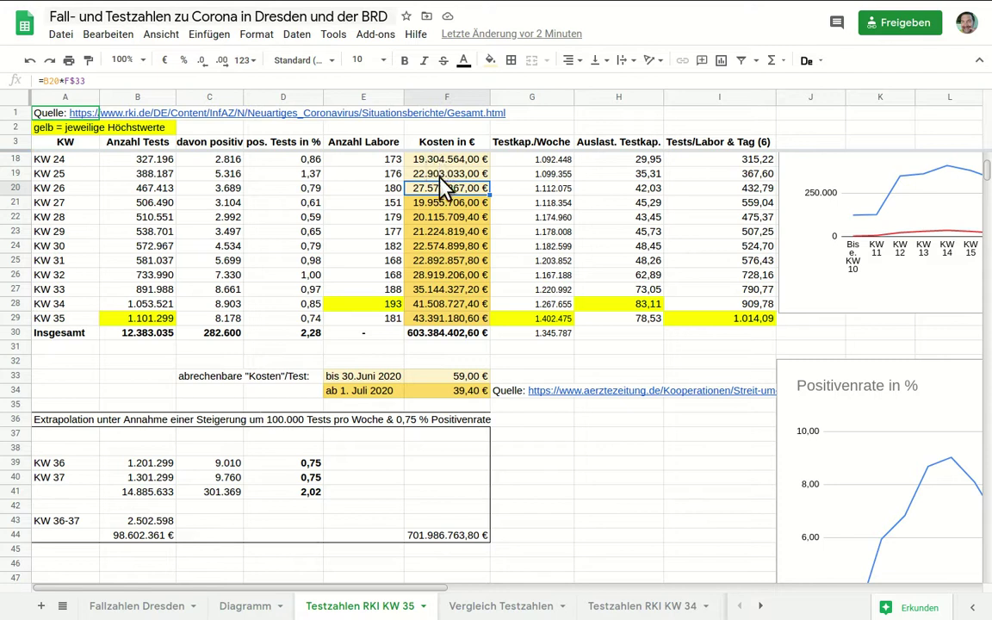
{"action": "left_click", "coordinate": [443, 332]}
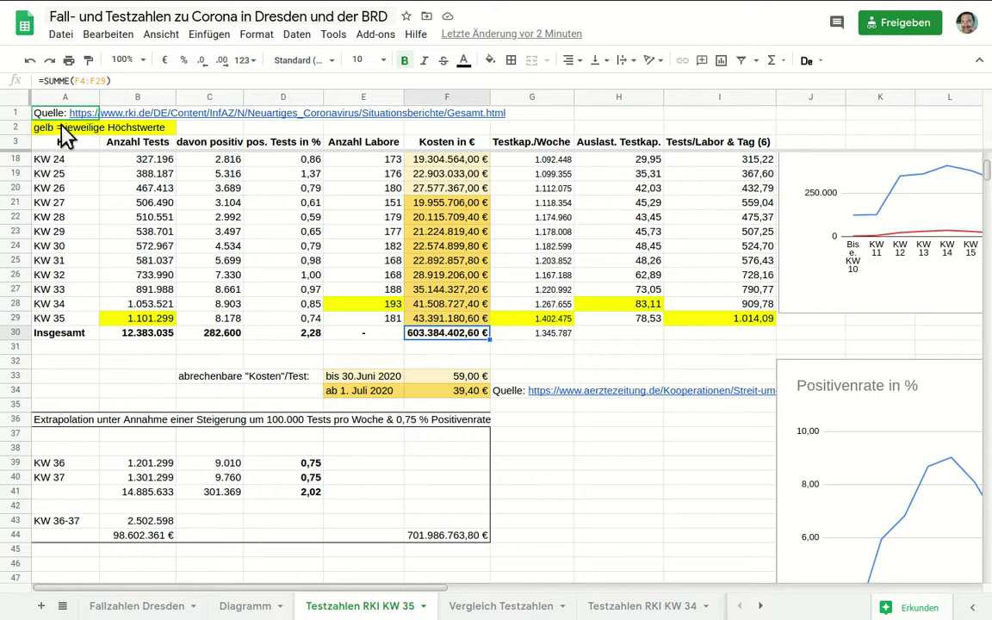
Compare the positive tests of KW 14 with those of KW 35, ending on KW 35's week label
{"action": "left_click", "coordinate": [153, 202]}
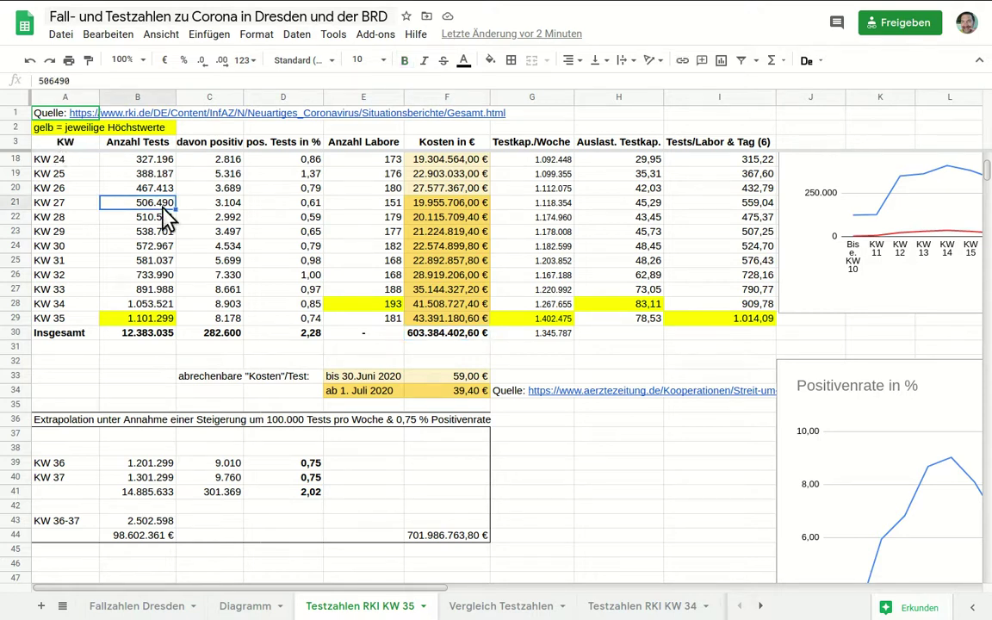
{"action": "key", "text": "Page_Up"}
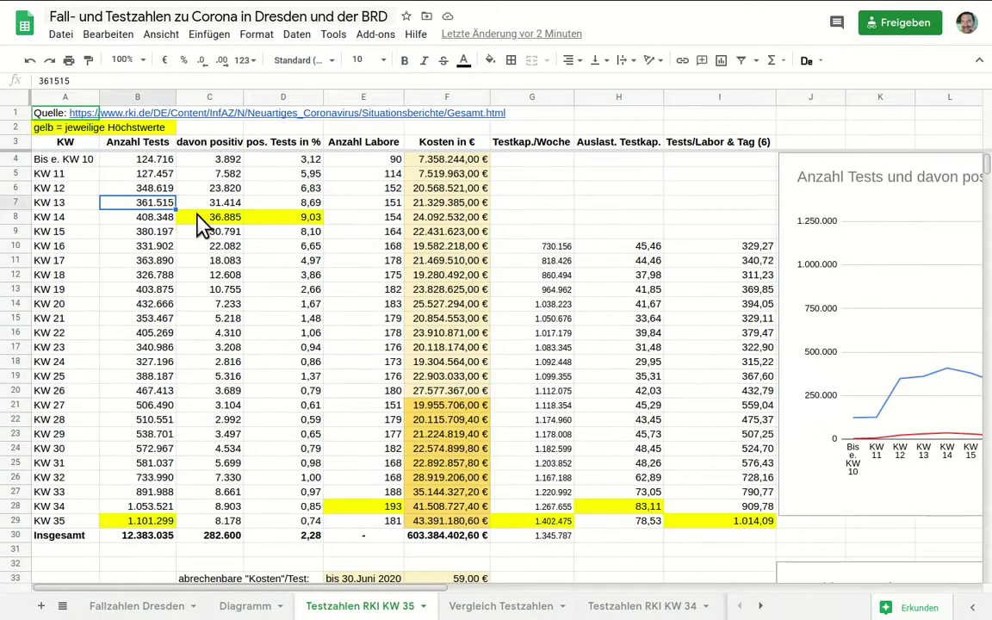
{"action": "left_click", "coordinate": [204, 224]}
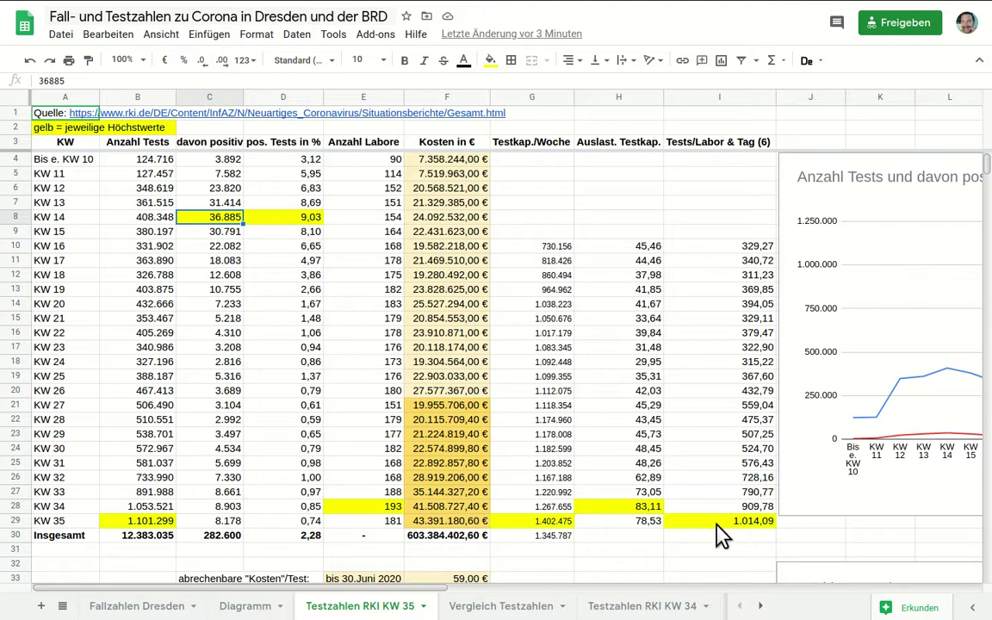
{"action": "left_click", "coordinate": [226, 523]}
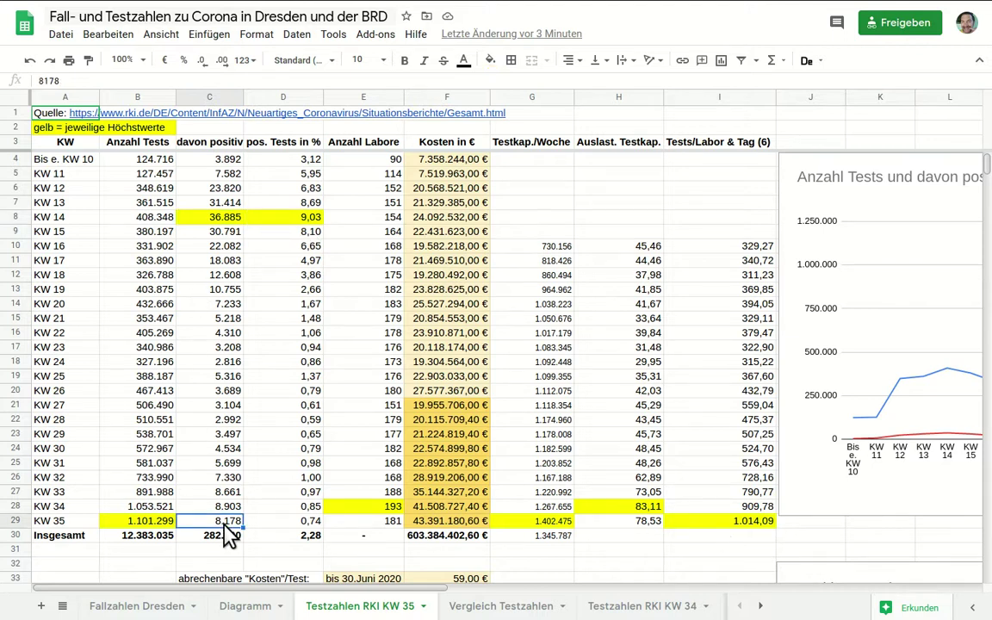
{"action": "key", "text": "Left"}
{"action": "key", "text": "Left"}
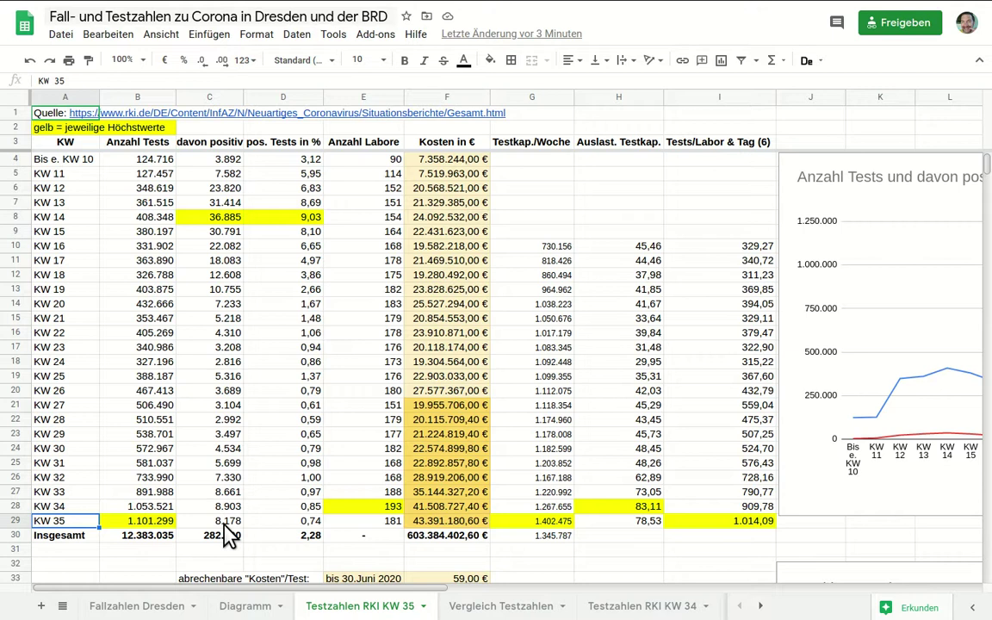
Examine the "Insgesamt" row's total number of tests and overall positive rate on the "Testzahlen RKI KW 35" sheet
{"action": "left_click", "coordinate": [155, 535]}
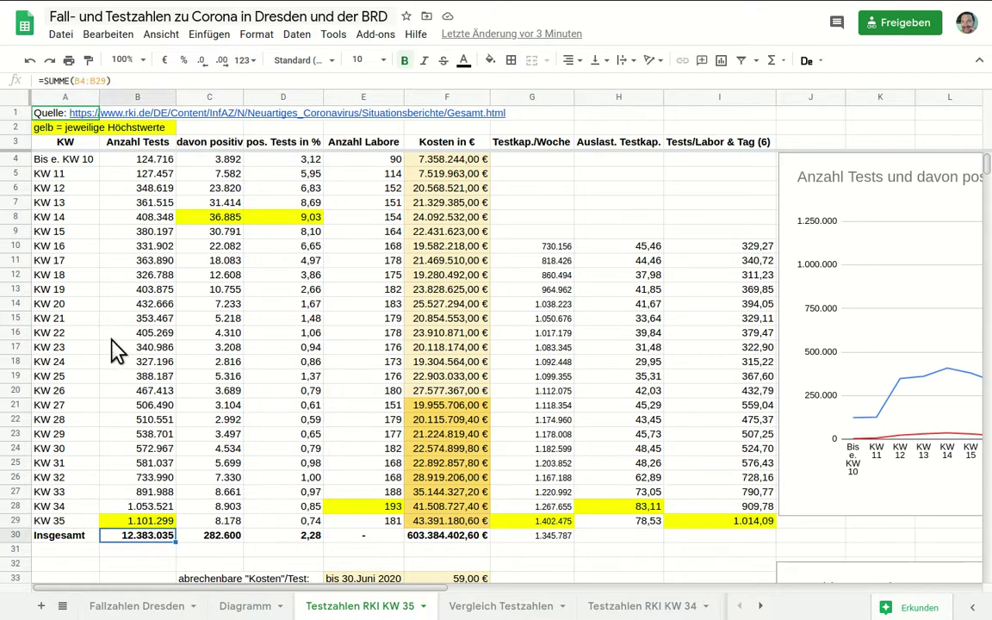
{"action": "key", "text": "Down"}
{"action": "key", "text": "Down"}
{"action": "key", "text": "Down"}
{"action": "key", "text": "Down"}
{"action": "key", "text": "Down"}
{"action": "key", "text": "Down"}
{"action": "key", "text": "Down"}
{"action": "key", "text": "Down"}
{"action": "key", "text": "Down"}
{"action": "key", "text": "Down"}
{"action": "key", "text": "Down"}
{"action": "key", "text": "Down"}
{"action": "key", "text": "Down"}
{"action": "key", "text": "Down"}
{"action": "key", "text": "Down"}
{"action": "key", "text": "Down"}
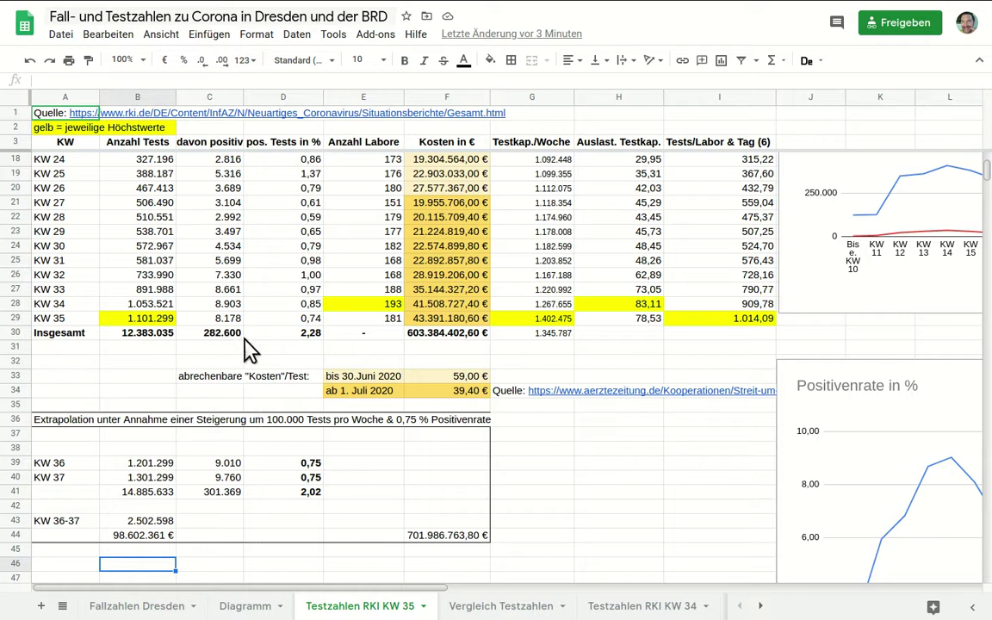
{"action": "left_click", "coordinate": [280, 344]}
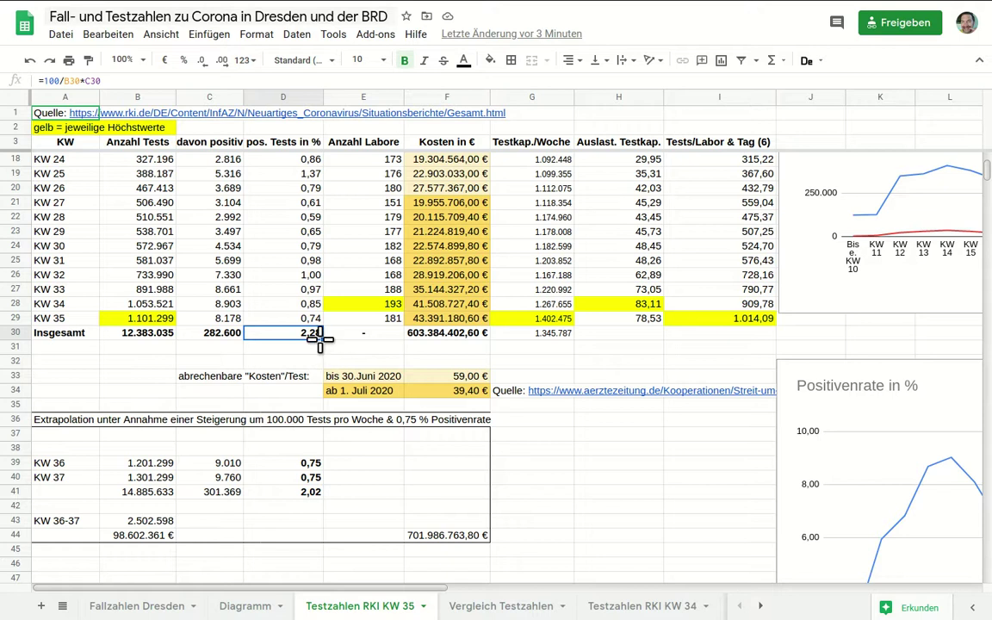
Look through the weekly values in the "pos. Tests in %" column, from the recent weeks back to the earlier ones
{"action": "key", "text": "Up"}
{"action": "key", "text": "Up"}
{"action": "key", "text": "Up"}
{"action": "key", "text": "Up"}
{"action": "key", "text": "Up"}
{"action": "key", "text": "Up"}
{"action": "key", "text": "Up"}
{"action": "key", "text": "Up"}
{"action": "key", "text": "Up"}
{"action": "key", "text": "Up"}
{"action": "key", "text": "Up"}
{"action": "key", "text": "Up"}
{"action": "key", "text": "Up"}
{"action": "key", "text": "Up"}
{"action": "key", "text": "Up"}
{"action": "key", "text": "Up"}
{"action": "key", "text": "Up"}
{"action": "key", "text": "Up"}
{"action": "key", "text": "Up"}
{"action": "key", "text": "Up"}
{"action": "key", "text": "Up"}
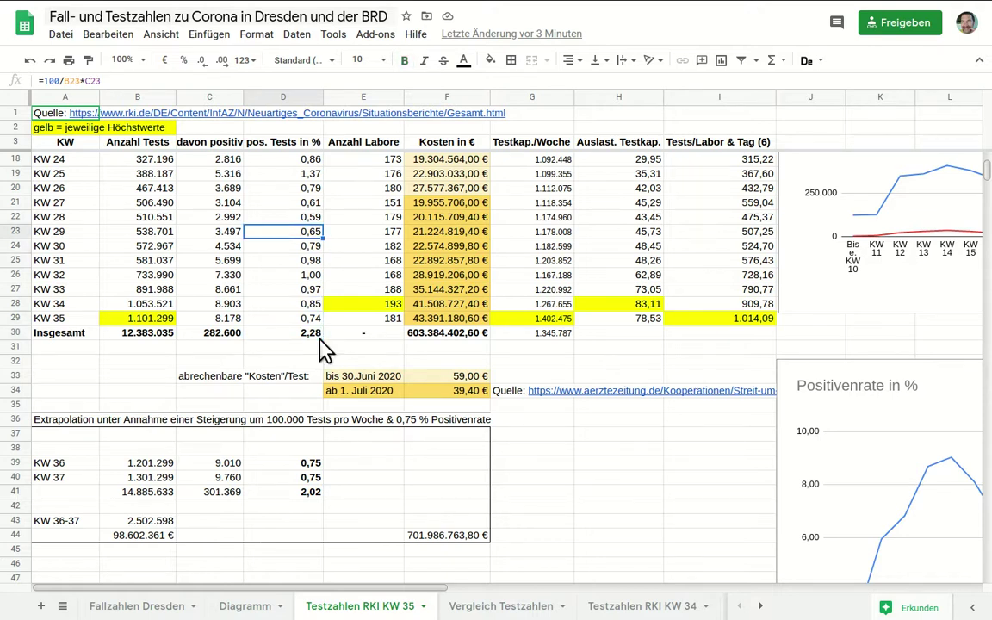
{"action": "key", "text": "Up"}
{"action": "key", "text": "Up"}
{"action": "key", "text": "Up"}
{"action": "key", "text": "Down"}
{"action": "key", "text": "Down"}
{"action": "key", "text": "Down"}
{"action": "key", "text": "Down"}
{"action": "key", "text": "Down"}
{"action": "key", "text": "Down"}
{"action": "key", "text": "Down"}
{"action": "key", "text": "Down"}
{"action": "key", "text": "Up"}
{"action": "key", "text": "Down"}
{"action": "key", "text": "Down"}
{"action": "key", "text": "Down"}
{"action": "key", "text": "Down"}
{"action": "key", "text": "Down"}
{"action": "key", "text": "Down"}
{"action": "key", "text": "Down"}
{"action": "key", "text": "Down"}
{"action": "key", "text": "Down"}
{"action": "key", "text": "Down"}
{"action": "key", "text": "Down"}
{"action": "key", "text": "Down"}
{"action": "key", "text": "Down"}
{"action": "key", "text": "Down"}
{"action": "key", "text": "Down"}
{"action": "key", "text": "Down"}
{"action": "key", "text": "Down"}
{"action": "key", "text": "Down"}
{"action": "key", "text": "Down"}
{"action": "key", "text": "Down"}
{"action": "key", "text": "Down"}
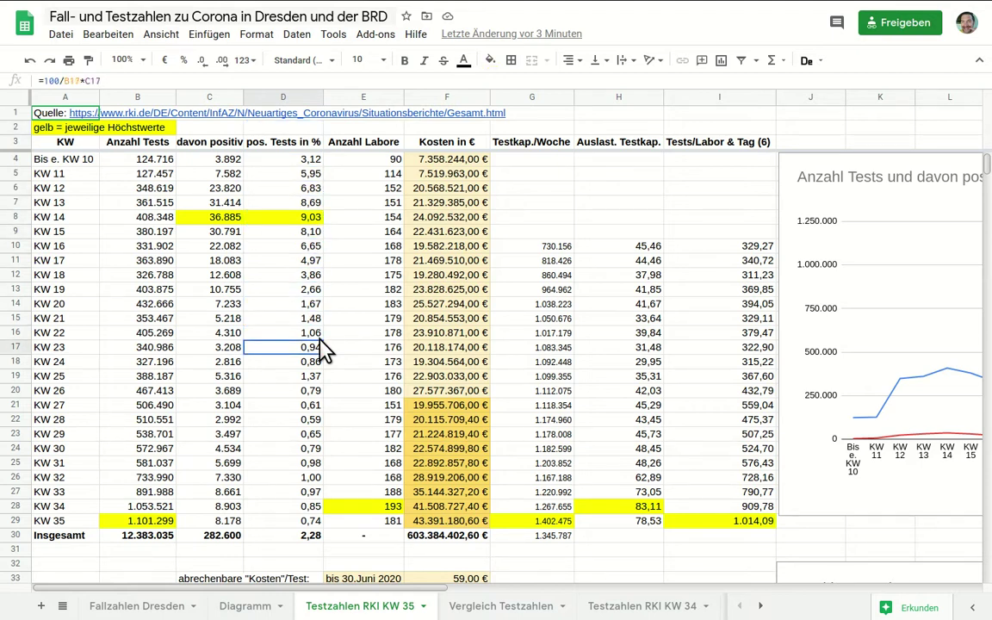
Examine the extrapolated test numbers and positives for KW 36 and KW 37 below the weekly table
{"action": "key", "text": "Down"}
{"action": "key", "text": "Down"}
{"action": "key", "text": "Down"}
{"action": "key", "text": "Down"}
{"action": "key", "text": "Down"}
{"action": "key", "text": "Down"}
{"action": "key", "text": "Down"}
{"action": "key", "text": "Down"}
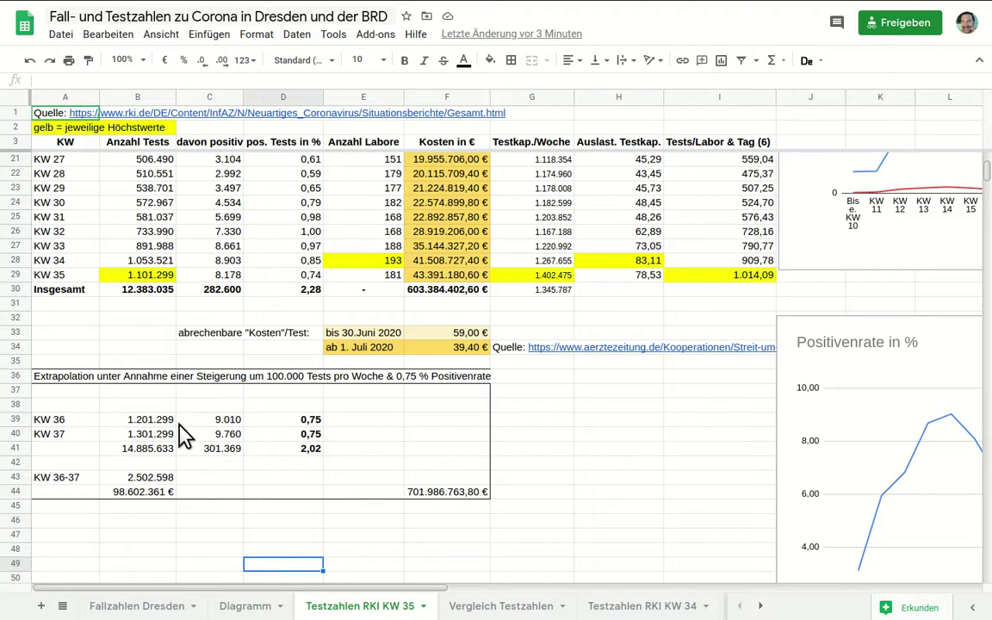
{"action": "left_click", "coordinate": [144, 422]}
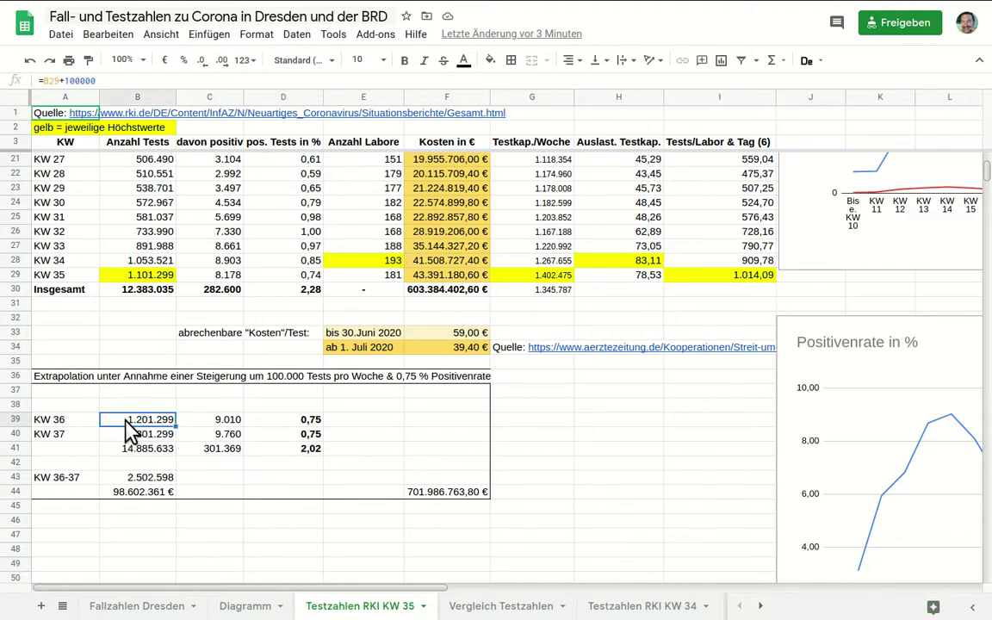
{"action": "left_click", "coordinate": [218, 420]}
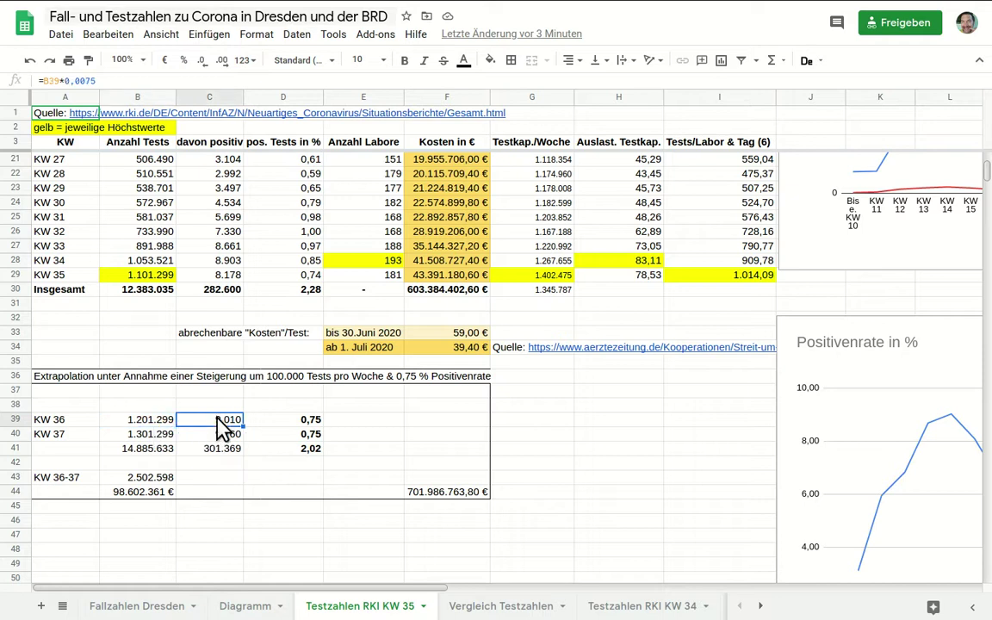
{"action": "left_click", "coordinate": [160, 437]}
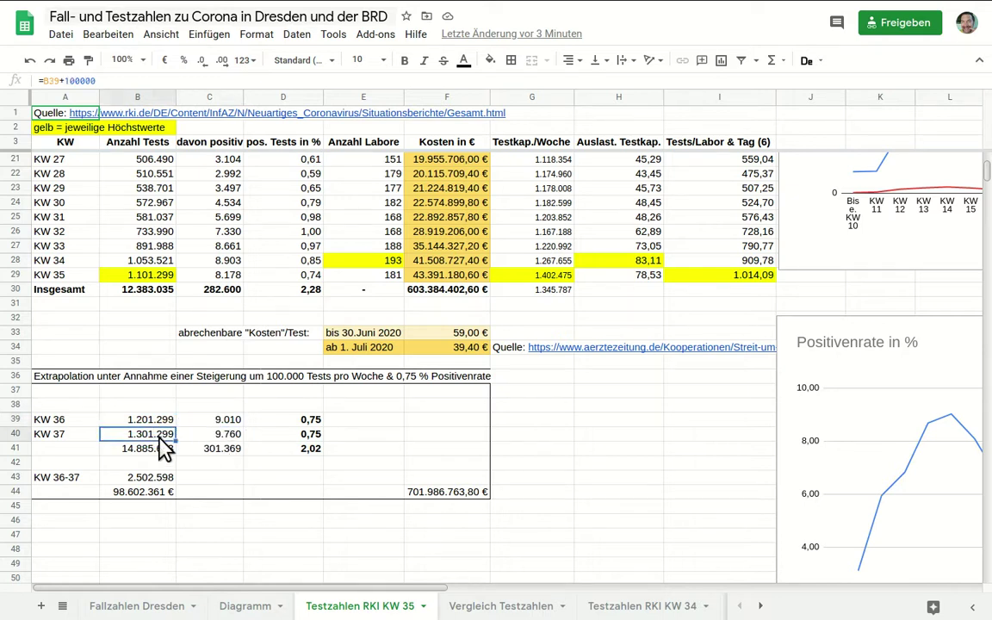
{"action": "left_click", "coordinate": [231, 435]}
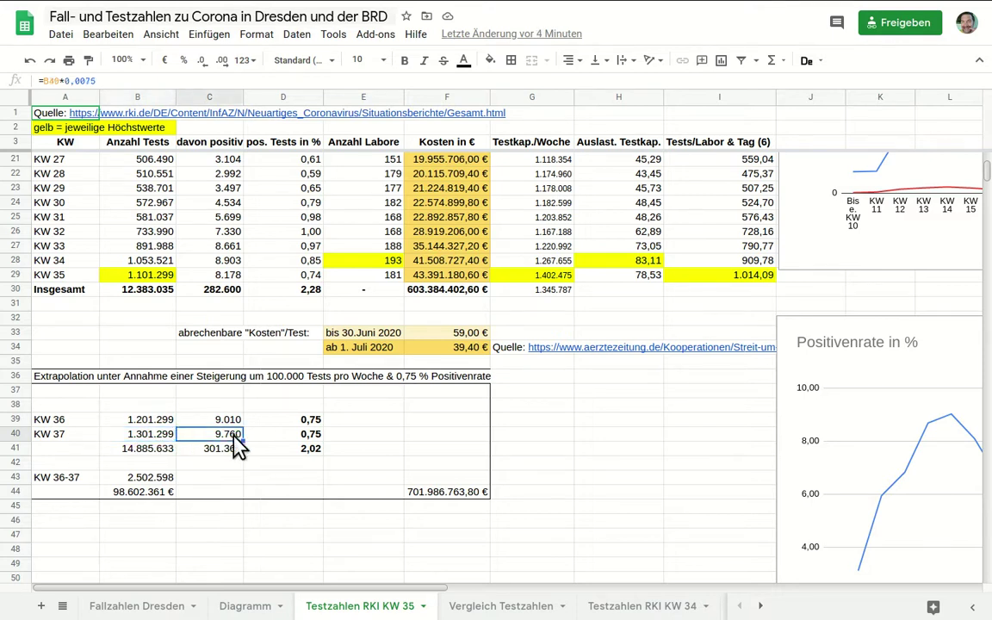
Inspect the extrapolation's overall positive rate, the costs for KW 36-37 and the resulting overall cost total
{"action": "left_click", "coordinate": [304, 449]}
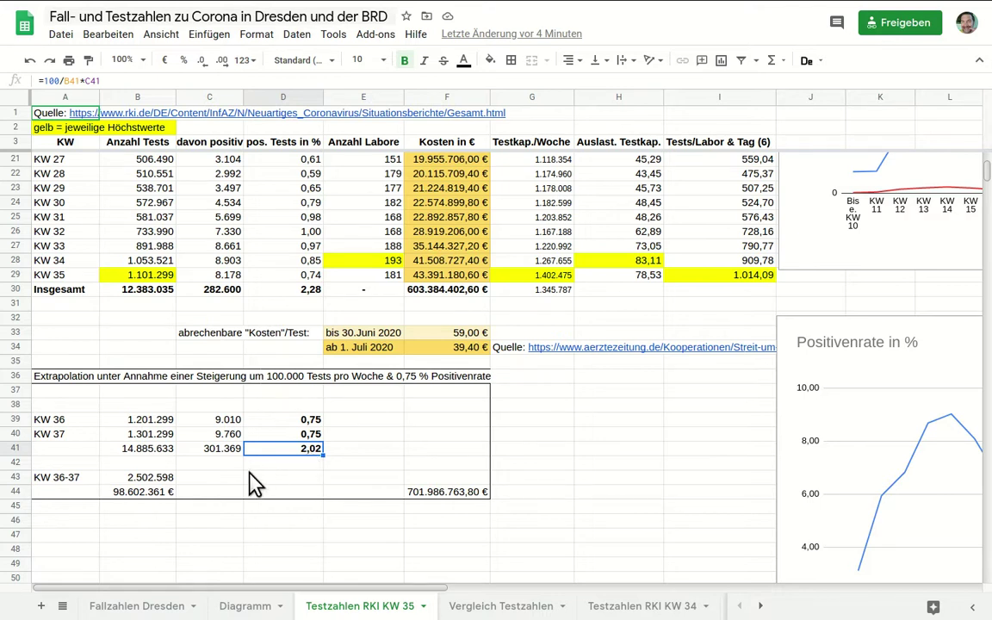
{"action": "left_click", "coordinate": [138, 497]}
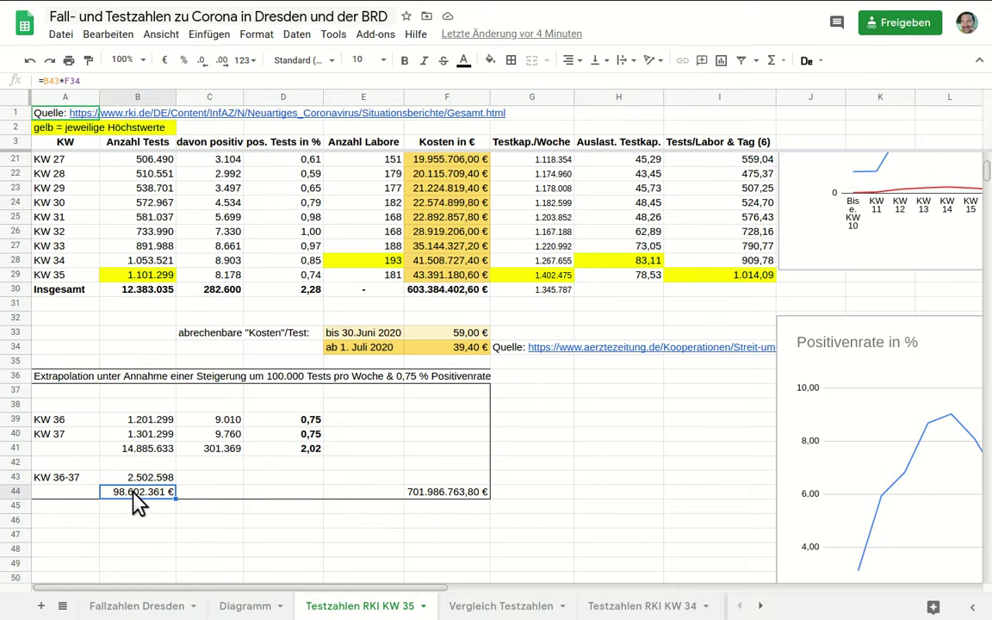
{"action": "left_click", "coordinate": [444, 495]}
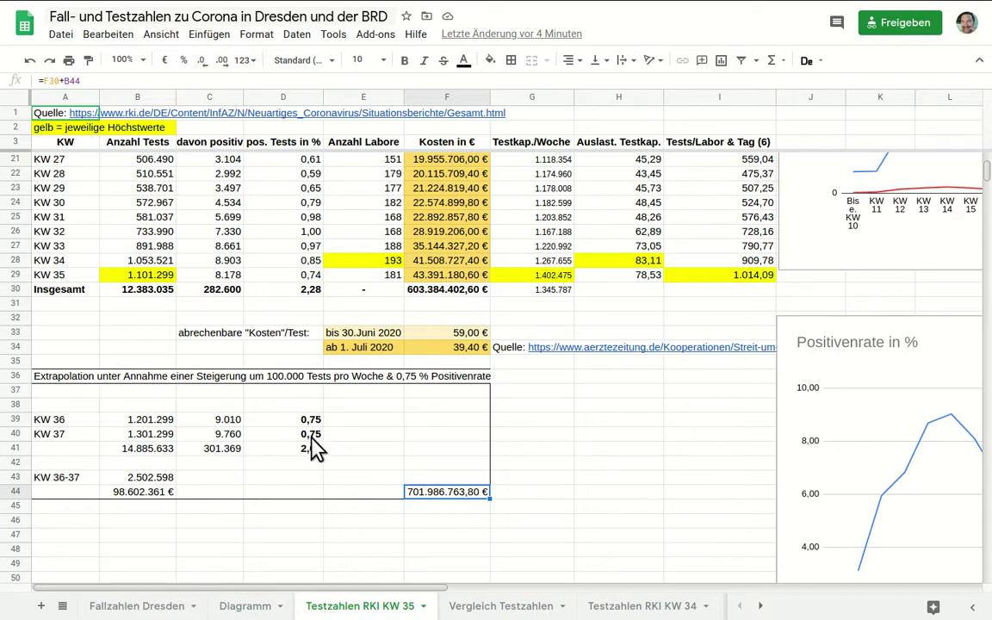
Examine the "Anzahl Tests und davon positiv" chart beside the table, comparing both curves up to KW 35
{"action": "left_click", "coordinate": [649, 410]}
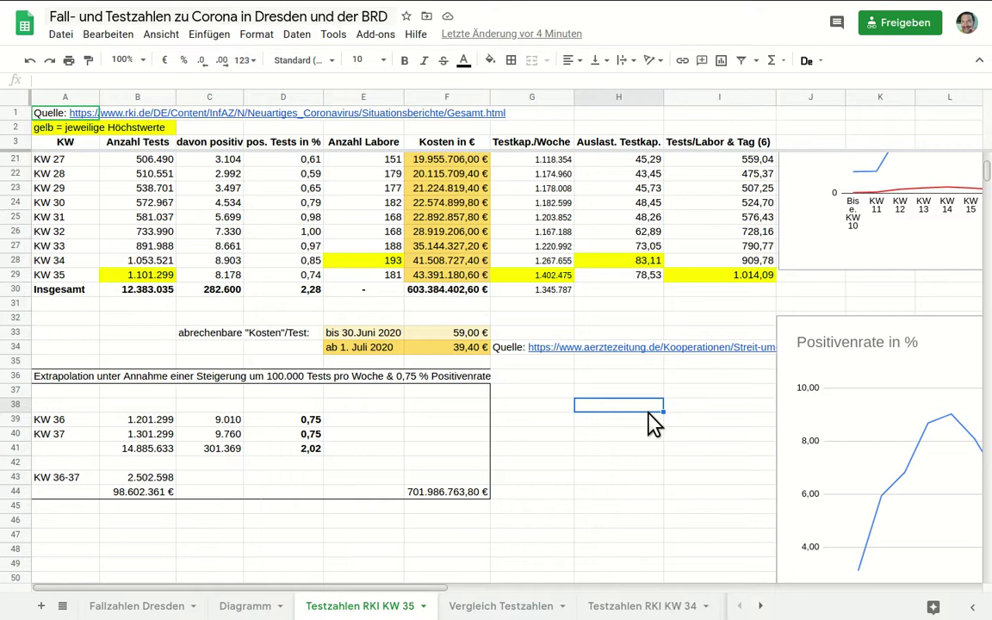
{"action": "scroll", "coordinate": [653, 422], "scroll_direction": "right", "scroll_amount": 4}
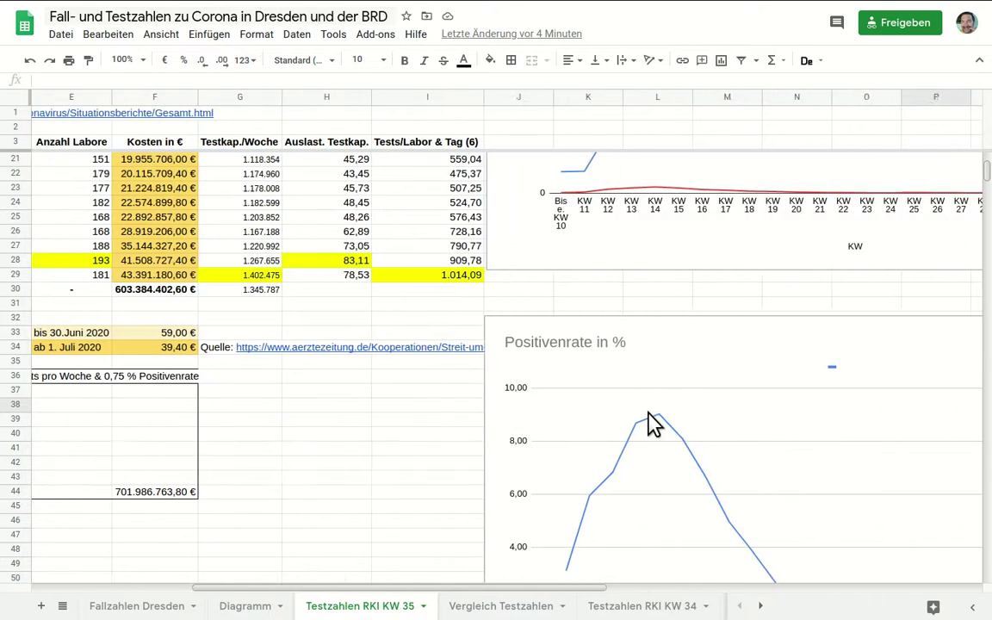
{"action": "scroll", "coordinate": [652, 422], "scroll_direction": "right", "scroll_amount": 4}
{"action": "scroll", "coordinate": [652, 422], "scroll_direction": "up", "scroll_amount": 5}
{"action": "scroll", "coordinate": [652, 423], "scroll_direction": "up", "scroll_amount": 3}
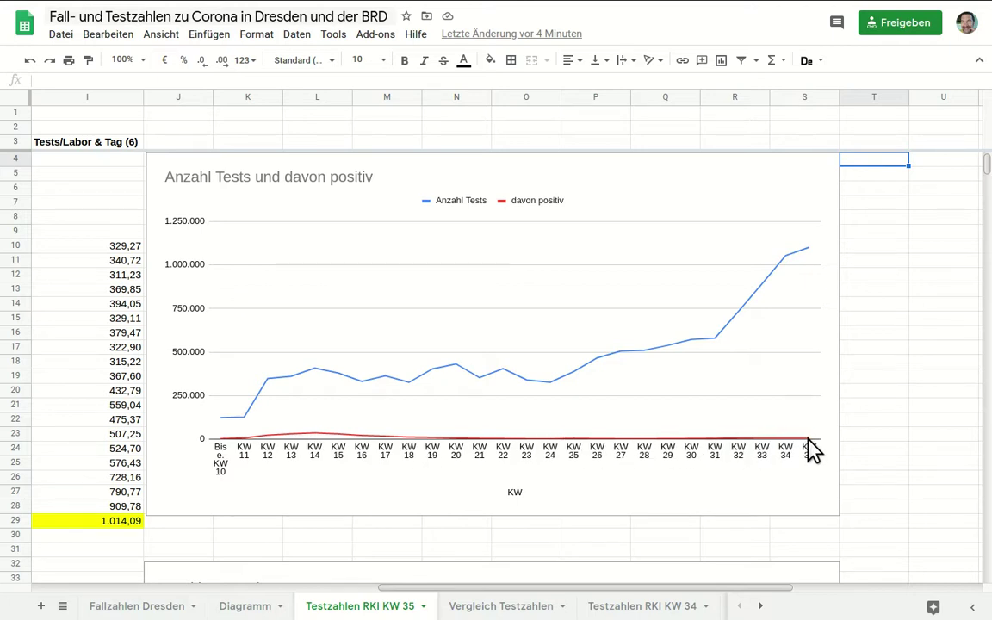
{"action": "left_click", "coordinate": [778, 343]}
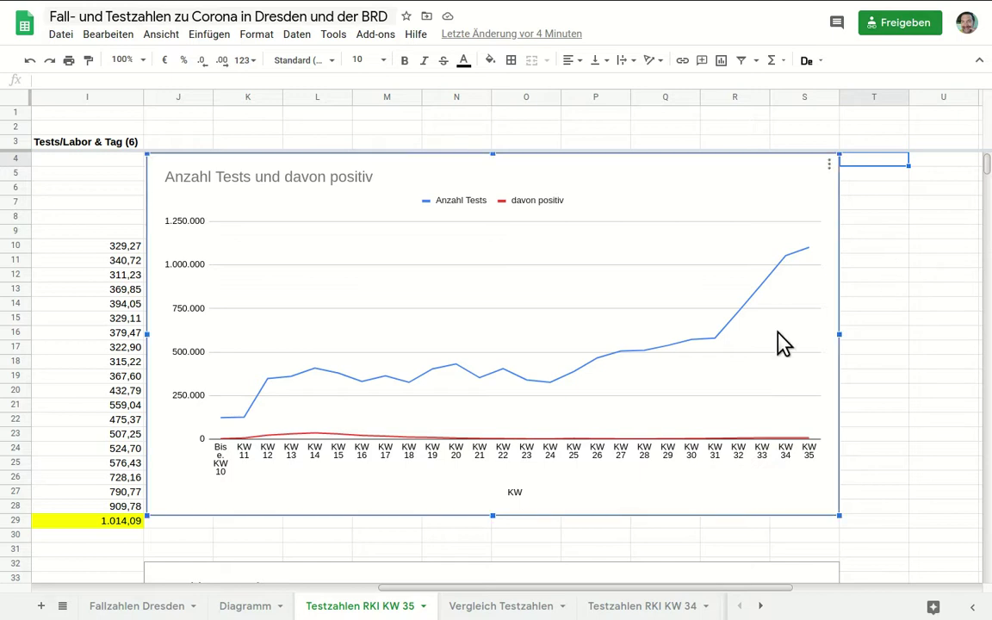
{"action": "left_click_drag", "start_coordinate": [826, 334], "coordinate": [838, 361]}
{"action": "left_click", "coordinate": [863, 437]}
Examine the "Positivenrate in %" chart from its KW 14 peak through KW 25 to the KW 35 data point
{"action": "key", "text": "Down"}
{"action": "key", "text": "Down"}
{"action": "key", "text": "Down"}
{"action": "key", "text": "Down"}
{"action": "key", "text": "Down"}
{"action": "key", "text": "Down"}
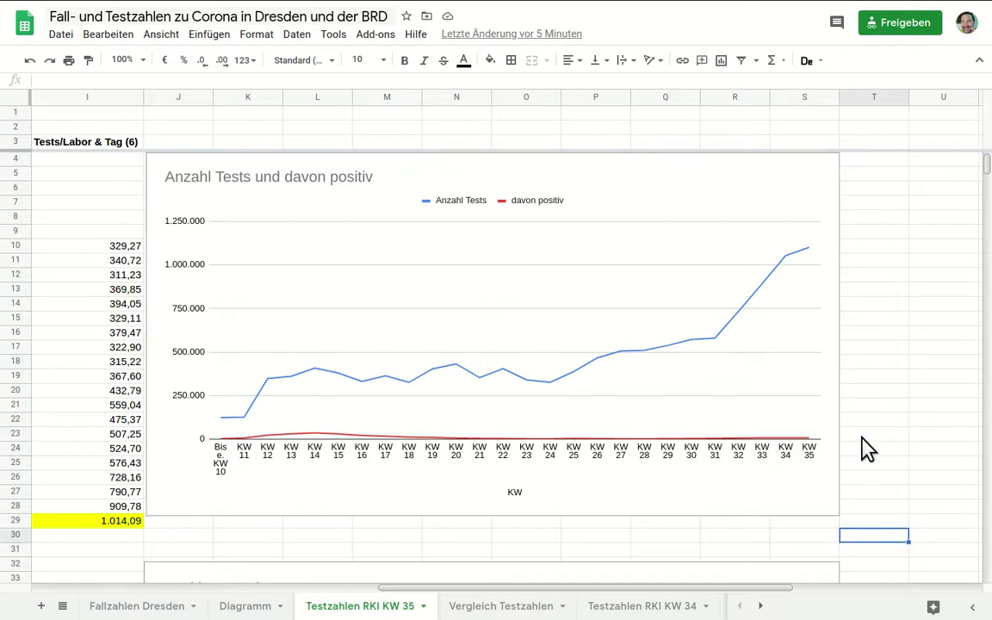
{"action": "key", "text": "Down"}
{"action": "key", "text": "Down"}
{"action": "key", "text": "Down"}
{"action": "key", "text": "Down"}
{"action": "key", "text": "Down"}
{"action": "key", "text": "Down"}
{"action": "key", "text": "Down"}
{"action": "key", "text": "Down"}
{"action": "key", "text": "Down"}
{"action": "key", "text": "Down"}
{"action": "key", "text": "Down"}
{"action": "key", "text": "Down"}
{"action": "key", "text": "Down"}
{"action": "key", "text": "Down"}
{"action": "key", "text": "Down"}
{"action": "key", "text": "Down"}
{"action": "key", "text": "Down"}
{"action": "key", "text": "Down"}
{"action": "key", "text": "Down"}
{"action": "key", "text": "Down"}
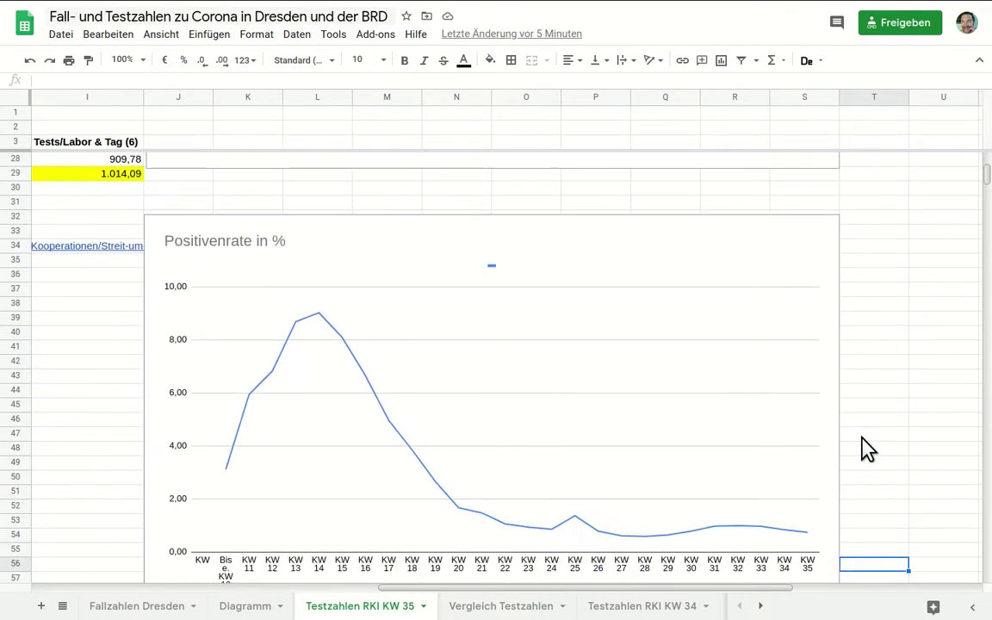
{"action": "key", "text": "Down"}
{"action": "key", "text": "Down"}
{"action": "key", "text": "Down"}
{"action": "key", "text": "Down"}
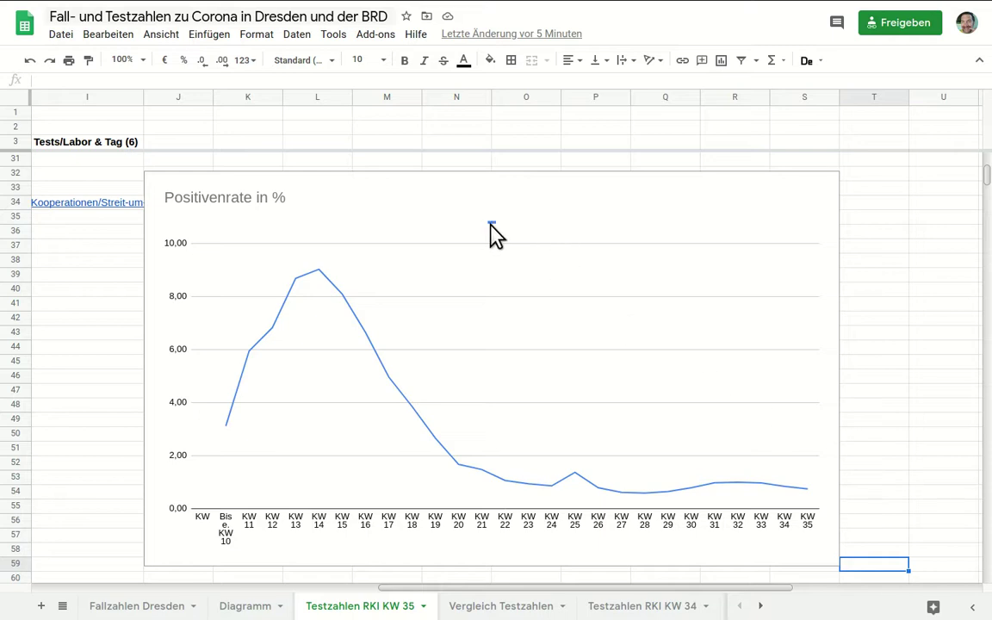
{"action": "left_click", "coordinate": [319, 278]}
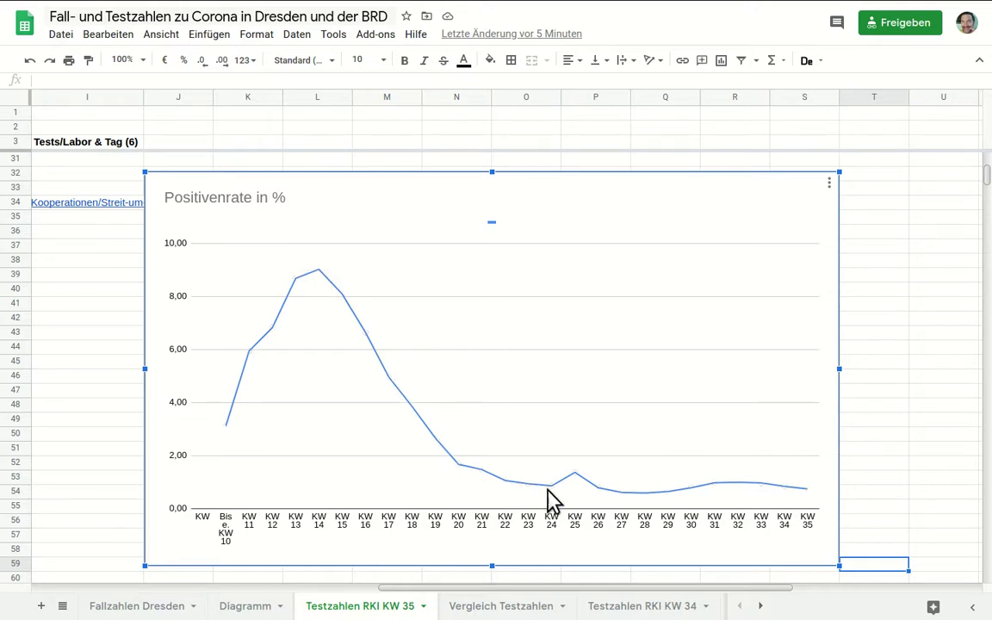
{"action": "mouse_move", "coordinate": [579, 483]}
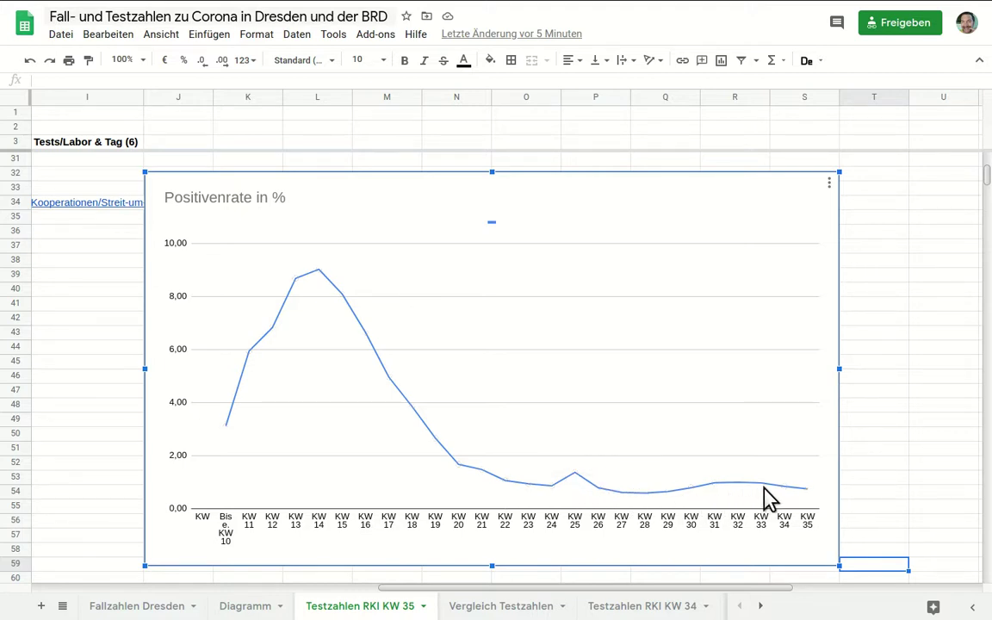
{"action": "mouse_move", "coordinate": [808, 502]}
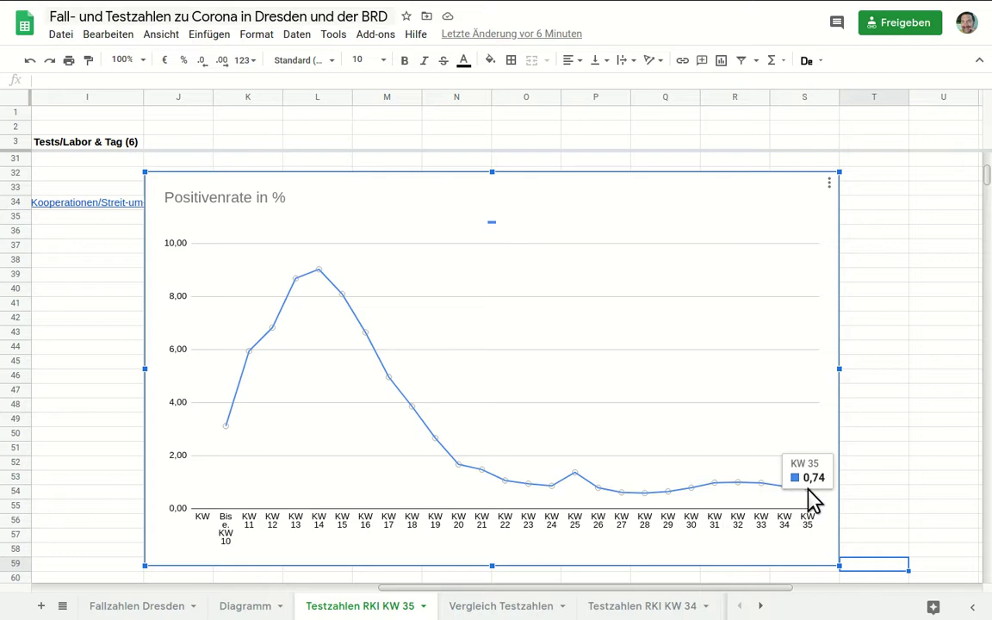
Open the "Vergleich Testzahlen" sheet and go to the "Meldung vom 5. August" heading of the first report
{"action": "left_click", "coordinate": [509, 607]}
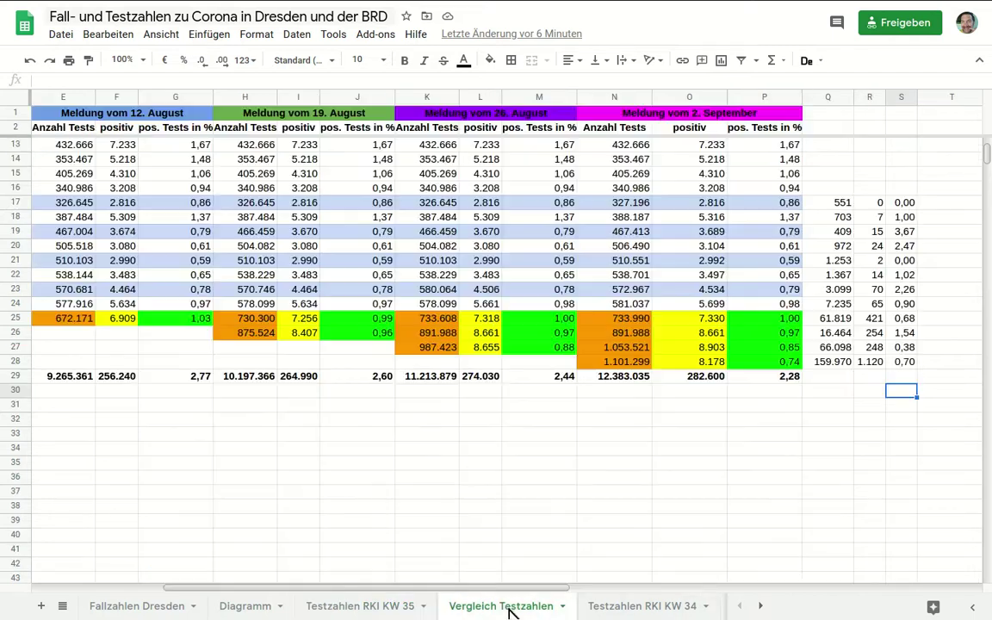
{"action": "left_click", "coordinate": [152, 248]}
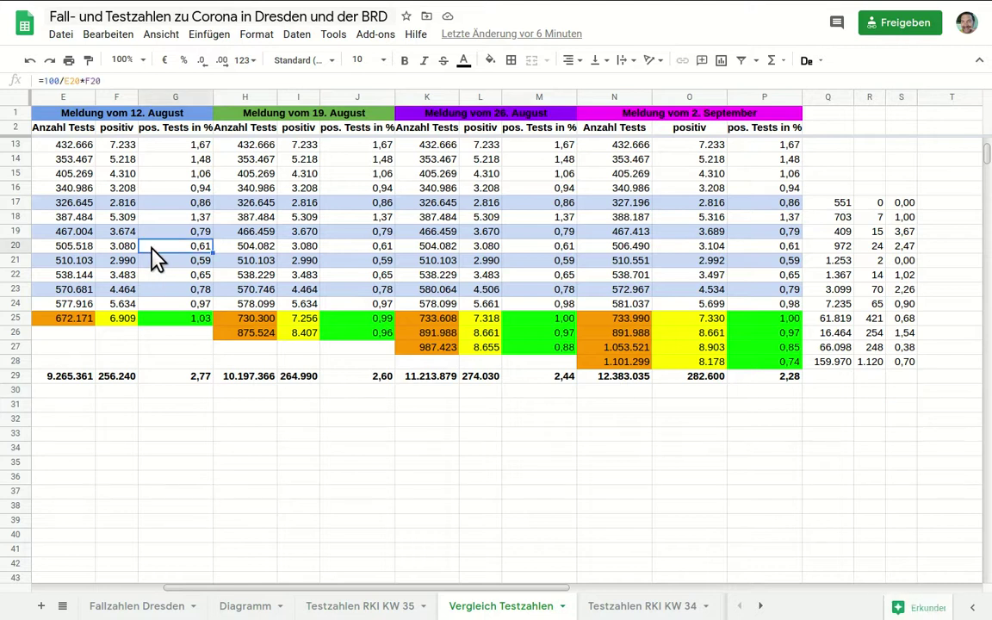
{"action": "key", "text": "Home"}
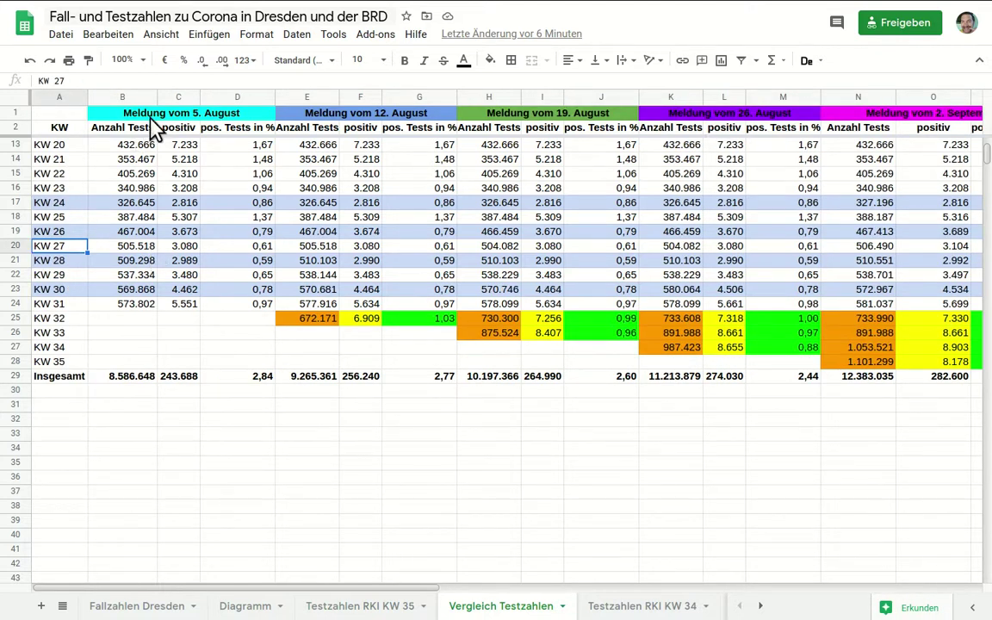
{"action": "left_click", "coordinate": [207, 147]}
{"action": "key", "text": "Up"}
{"action": "key", "text": "Up"}
{"action": "key", "text": "Up"}
{"action": "key", "text": "Up"}
{"action": "key", "text": "Up"}
{"action": "key", "text": "Up"}
{"action": "key", "text": "Up"}
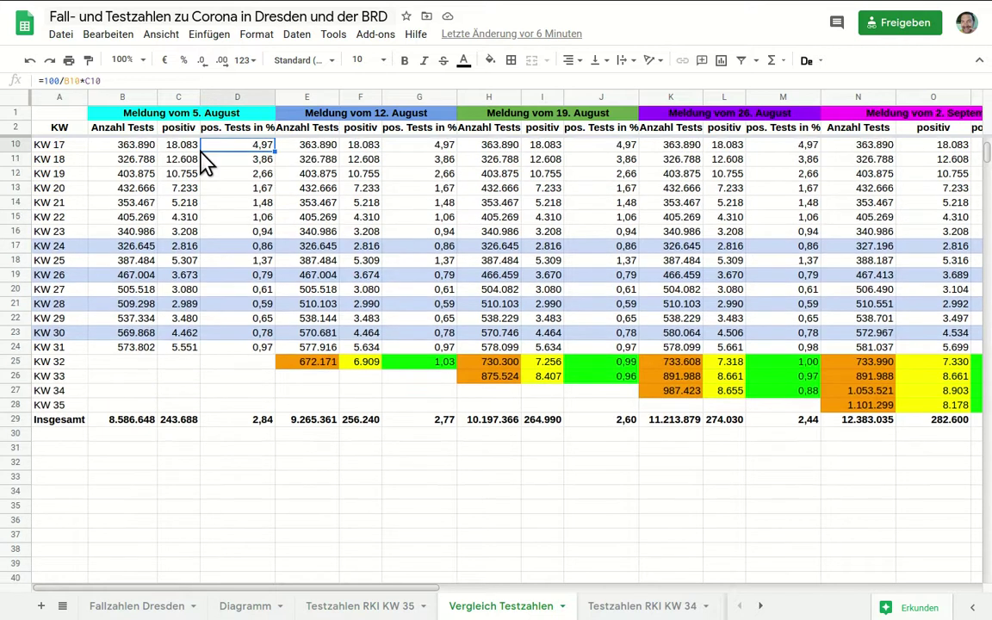
{"action": "key", "text": "Up"}
{"action": "key", "text": "Up"}
{"action": "key", "text": "Up"}
{"action": "key", "text": "Up"}
{"action": "key", "text": "Up"}
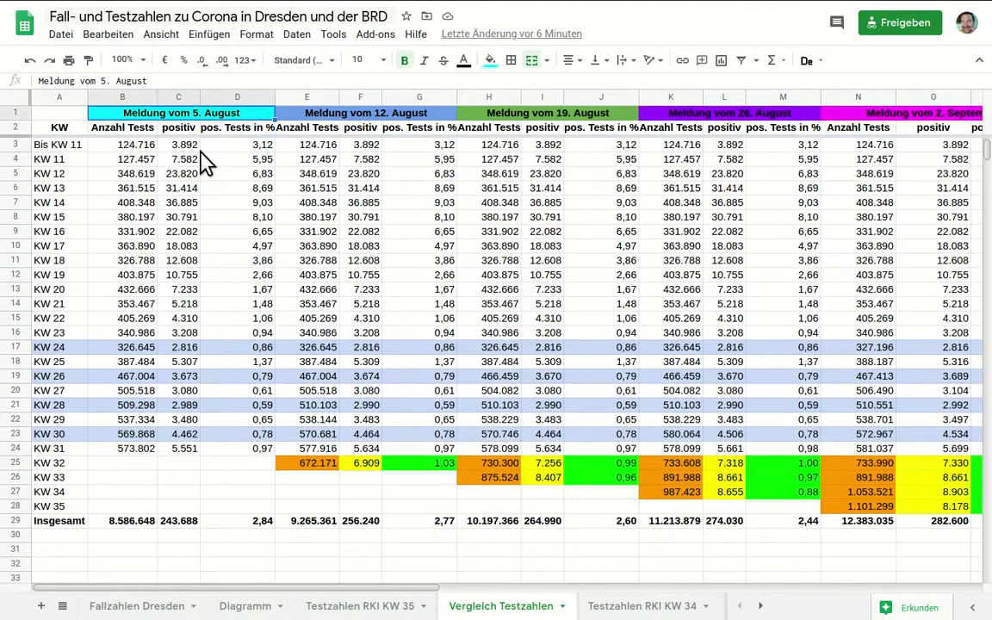
Go through the headings of the weekly reports from 12. August to "Meldung vom 2. September"
{"action": "key", "text": "Right"}
{"action": "key", "text": "Right"}
{"action": "key", "text": "Right"}
{"action": "key", "text": "Right"}
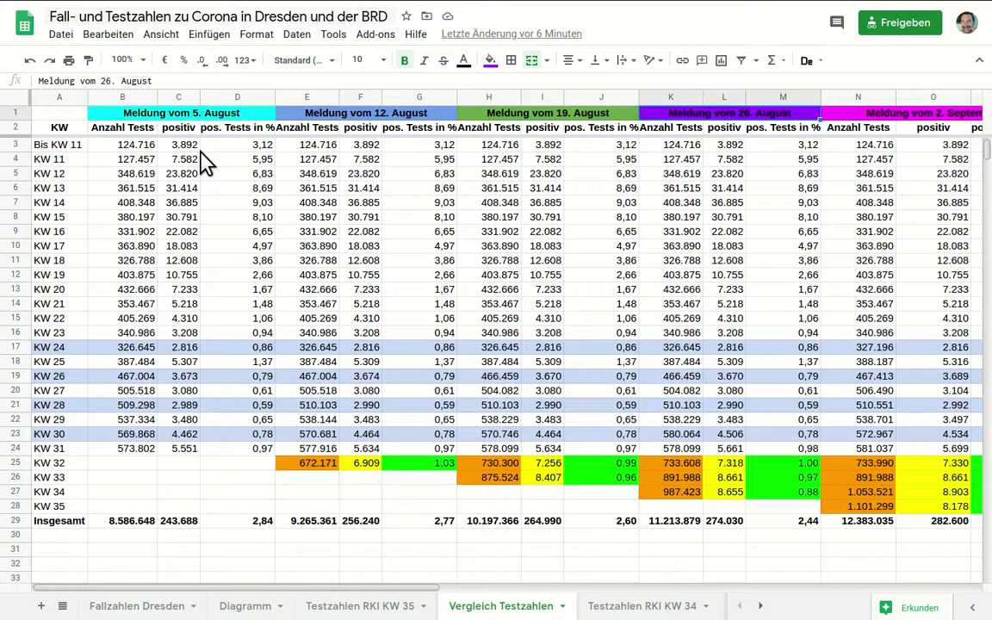
{"action": "key", "text": "Right"}
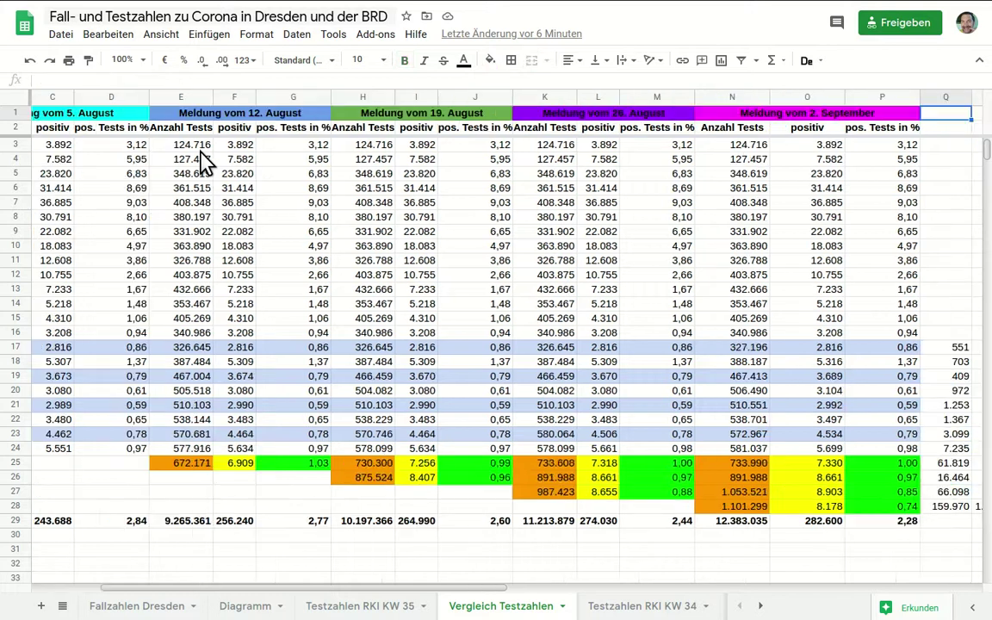
{"action": "key", "text": "Left"}
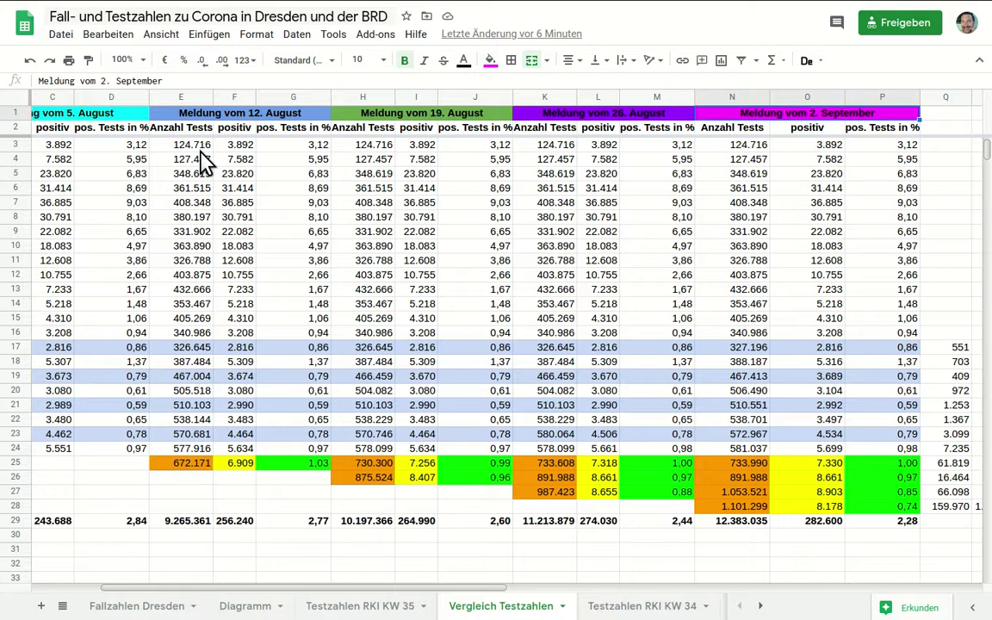
Look over the difference columns beside the "Meldung vom 2. September" report, going past the rows below the totals
{"action": "key", "text": "Right"}
{"action": "key", "text": "Right"}
{"action": "key", "text": "Down"}
{"action": "key", "text": "Down"}
{"action": "key", "text": "Down"}
{"action": "key", "text": "Down"}
{"action": "key", "text": "Down"}
{"action": "key", "text": "Down"}
{"action": "key", "text": "Down"}
{"action": "key", "text": "Down"}
{"action": "key", "text": "Down"}
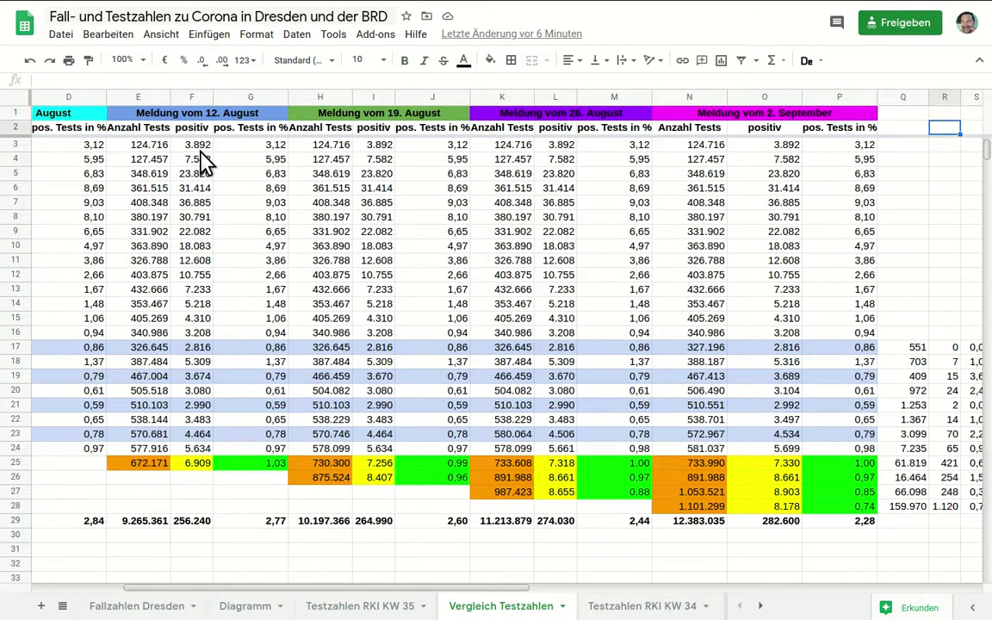
{"action": "key", "text": "Down"}
{"action": "key", "text": "Down"}
{"action": "key", "text": "Down"}
{"action": "key", "text": "Down"}
{"action": "key", "text": "Down"}
{"action": "key", "text": "Down"}
{"action": "key", "text": "Down"}
{"action": "key", "text": "Down"}
{"action": "key", "text": "Down"}
{"action": "key", "text": "Down"}
{"action": "key", "text": "Down"}
{"action": "key", "text": "Down"}
{"action": "key", "text": "Down"}
{"action": "key", "text": "Down"}
{"action": "key", "text": "Down"}
{"action": "key", "text": "Down"}
{"action": "key", "text": "Down"}
{"action": "key", "text": "Down"}
{"action": "key", "text": "Down"}
{"action": "key", "text": "Down"}
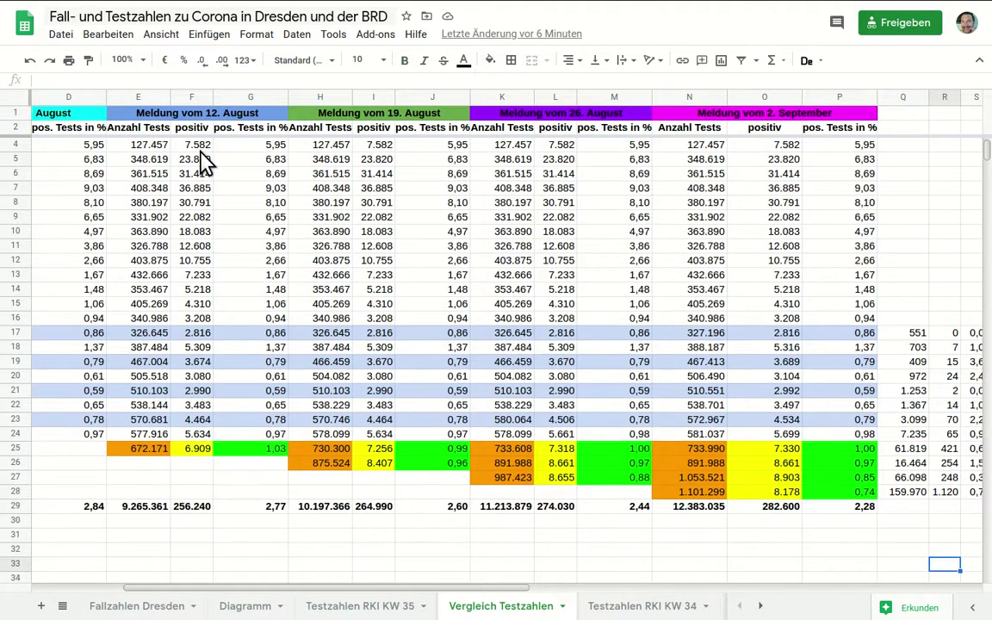
{"action": "key", "text": "Down"}
{"action": "key", "text": "Right"}
{"action": "key", "text": "Right"}
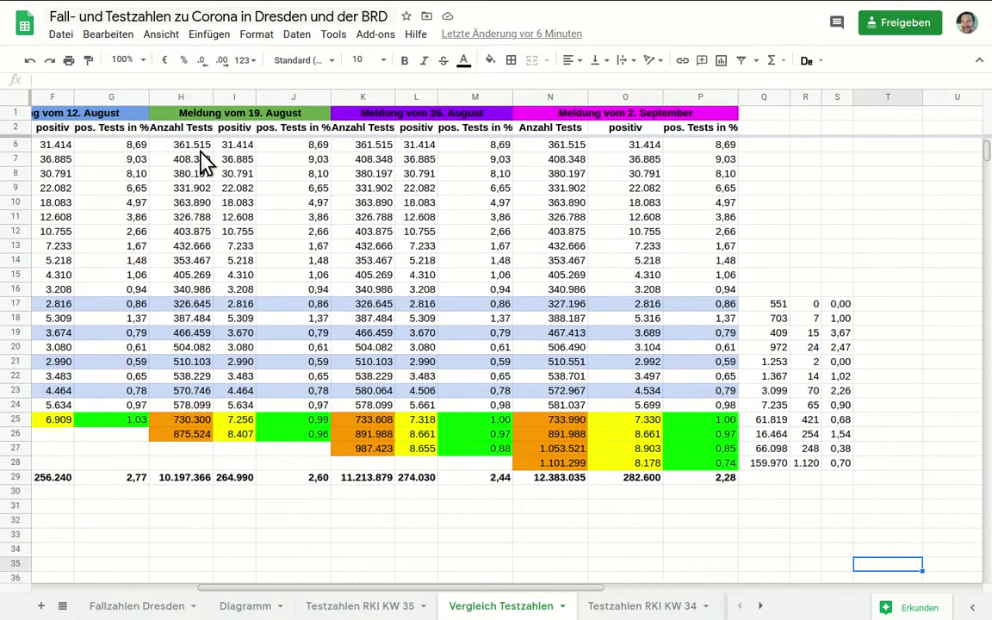
Go to the KW 32 row label and follow that row across the weekly reports
{"action": "left_click", "coordinate": [755, 422]}
{"action": "key", "text": "Home"}
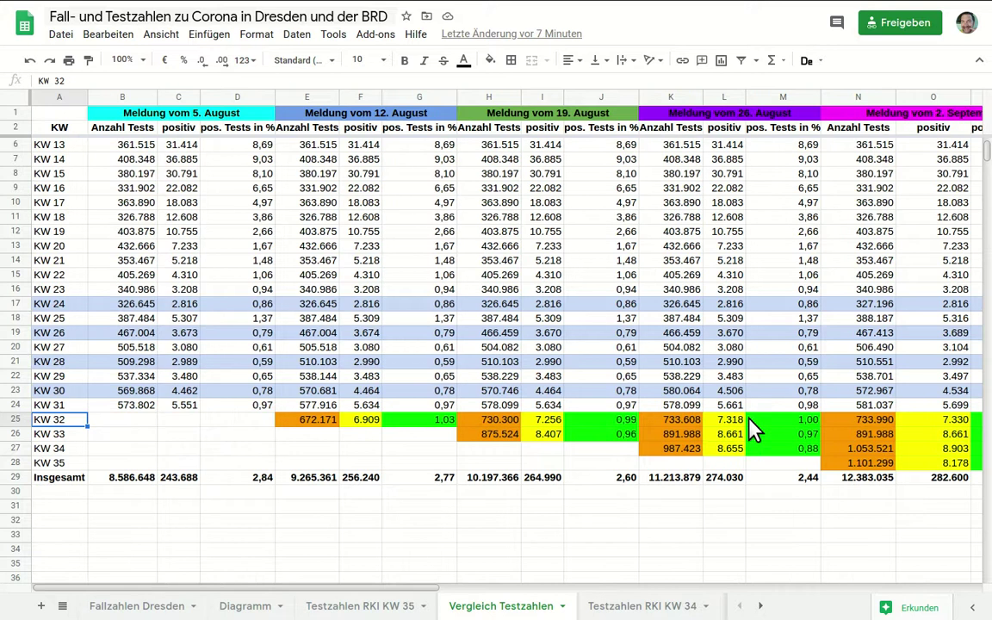
{"action": "key", "text": "End"}
{"action": "key", "text": "Left"}
{"action": "key", "text": "Left"}
{"action": "key", "text": "Left"}
{"action": "key", "text": "Left"}
{"action": "key", "text": "Left"}
{"action": "key", "text": "Left"}
{"action": "key", "text": "Left"}
{"action": "key", "text": "Left"}
{"action": "key", "text": "Left"}
{"action": "key", "text": "Left"}
{"action": "key", "text": "Left"}
{"action": "key", "text": "Left"}
{"action": "key", "text": "Left"}
{"action": "key", "text": "Left"}
{"action": "key", "text": "Left"}
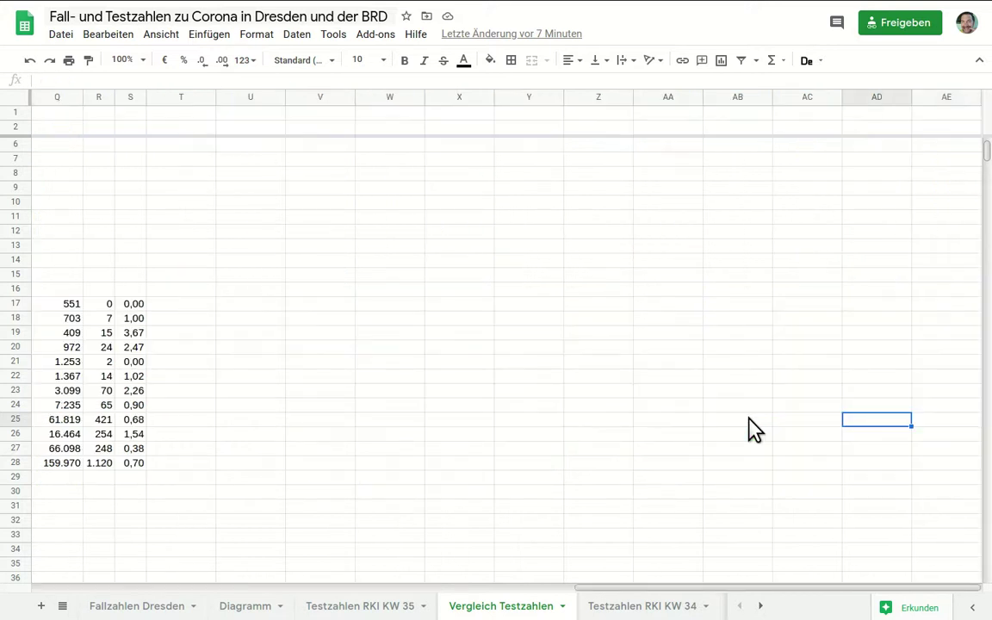
Check the formulas for the differences in test counts for KW 32, KW 33 and KW 34 in column Q
{"action": "key", "text": "Right"}
{"action": "key", "text": "Right"}
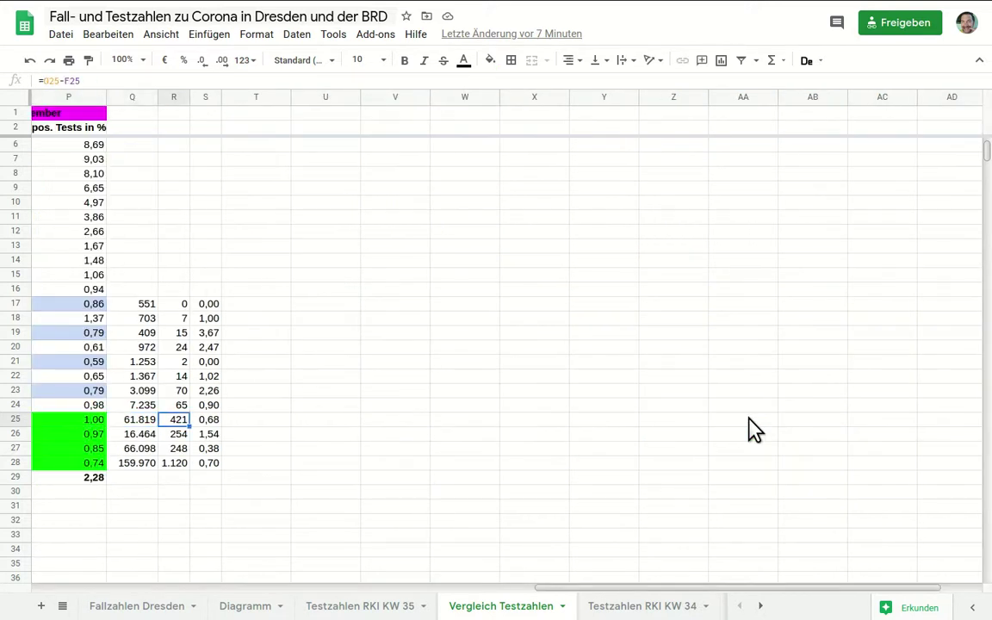
{"action": "key", "text": "Left"}
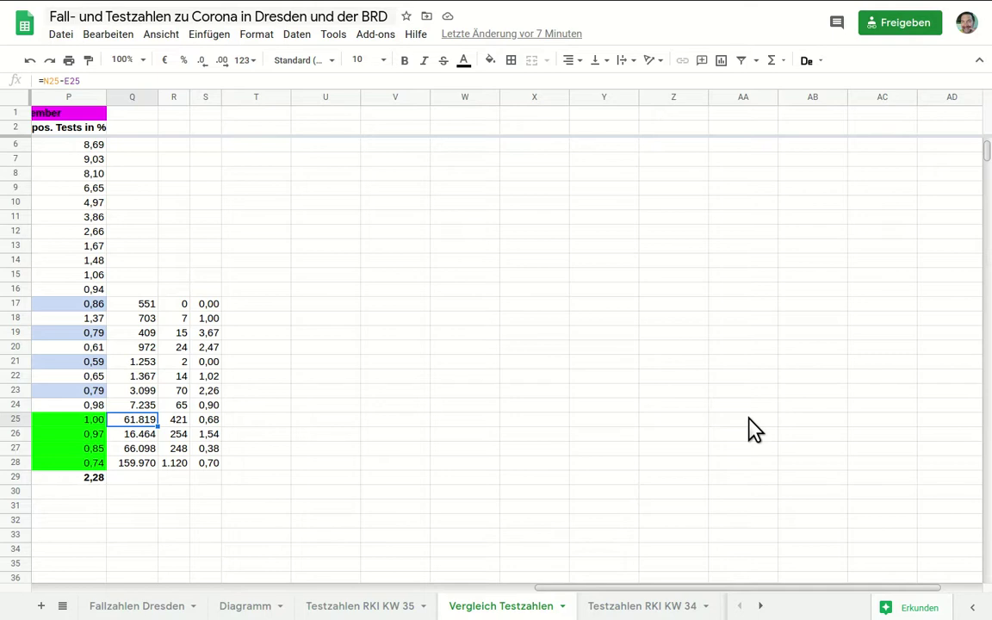
{"action": "key", "text": "Down"}
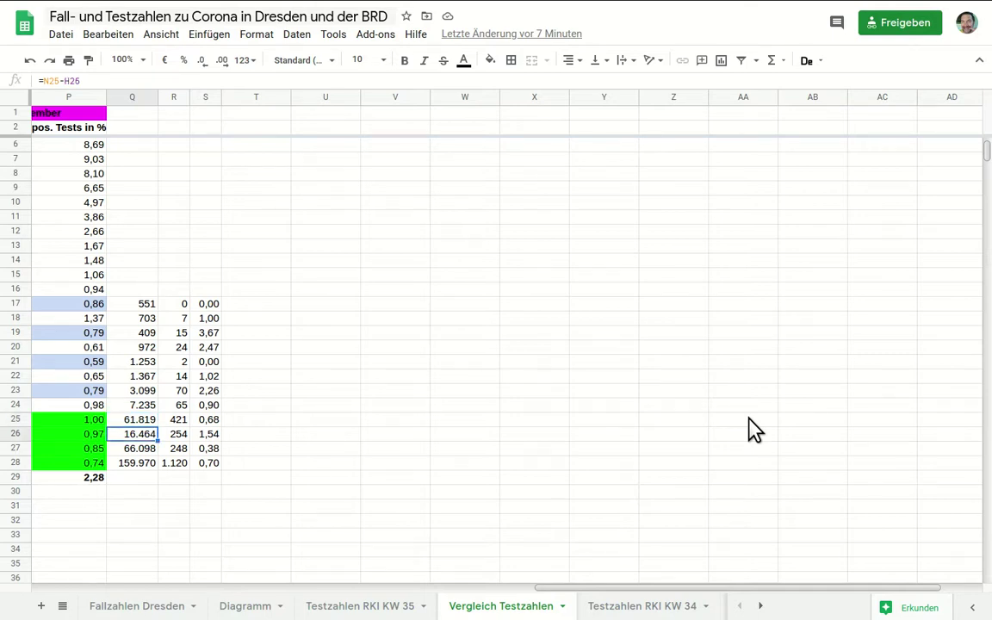
{"action": "key", "text": "Down"}
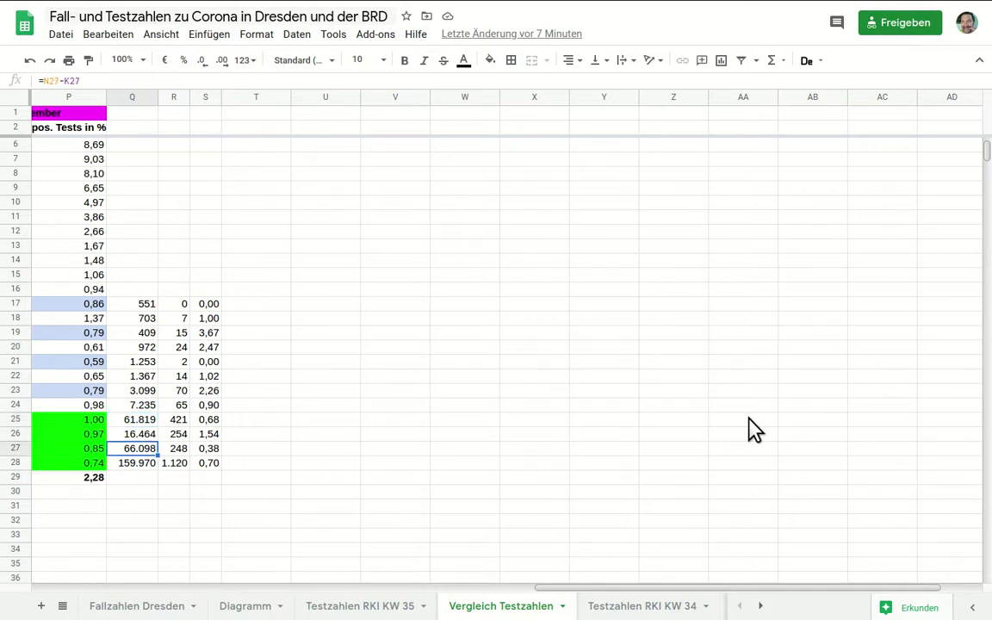
Clear the summed differences in cells Q28 to S28 beside the KW 35 row
{"action": "key", "text": "Down"}
{"action": "key", "text": "Left"}
{"action": "key", "text": "Left"}
{"action": "key", "text": "Left"}
{"action": "key", "text": "Left"}
{"action": "key", "text": "Left"}
{"action": "key", "text": "Left"}
{"action": "key", "text": "Left"}
{"action": "key", "text": "Left"}
{"action": "key", "text": "Left"}
{"action": "key", "text": "Left"}
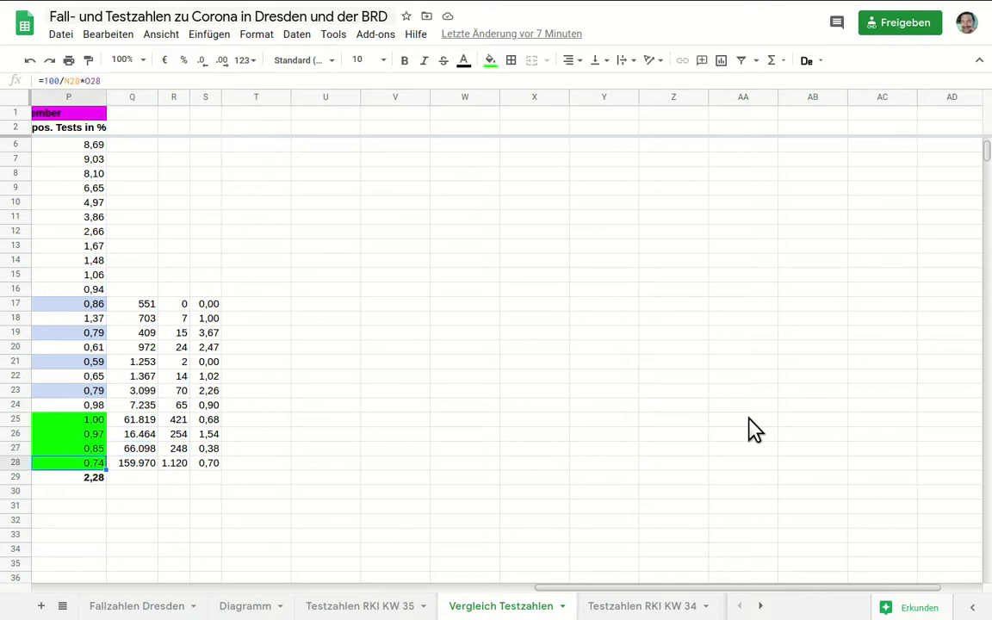
{"action": "key", "text": "Right"}
{"action": "key", "text": "Right"}
{"action": "key", "text": "Right"}
{"action": "key", "text": "Right"}
{"action": "key", "text": "Right"}
{"action": "key", "text": "Right"}
{"action": "key", "text": "Right"}
{"action": "key", "text": "Right"}
{"action": "key", "text": "Right"}
{"action": "key", "text": "Right"}
{"action": "key", "text": "Right"}
{"action": "key", "text": "Right"}
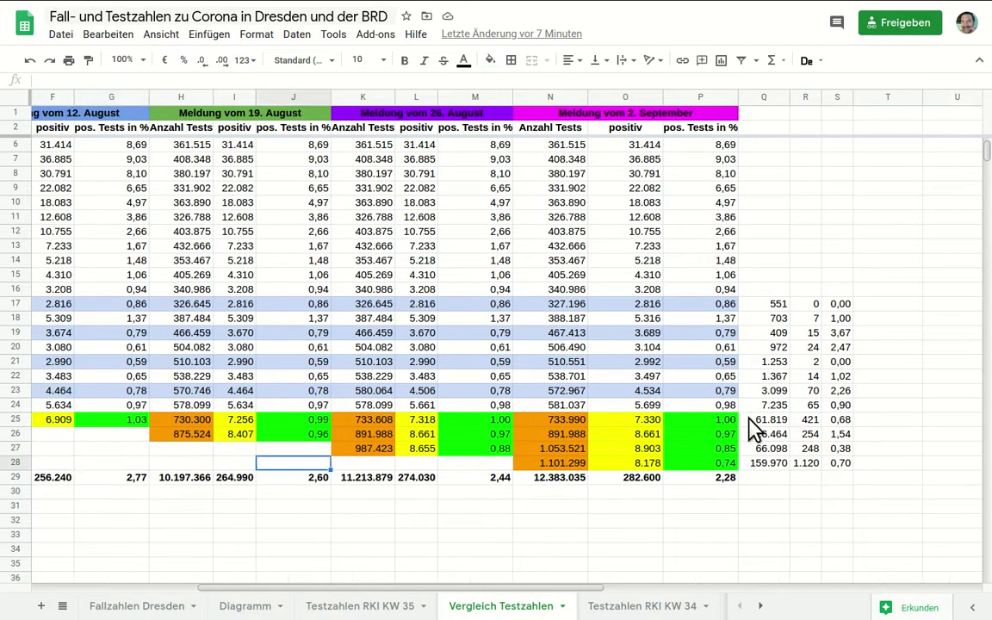
{"action": "key", "text": "Left"}
{"action": "key", "text": "Left"}
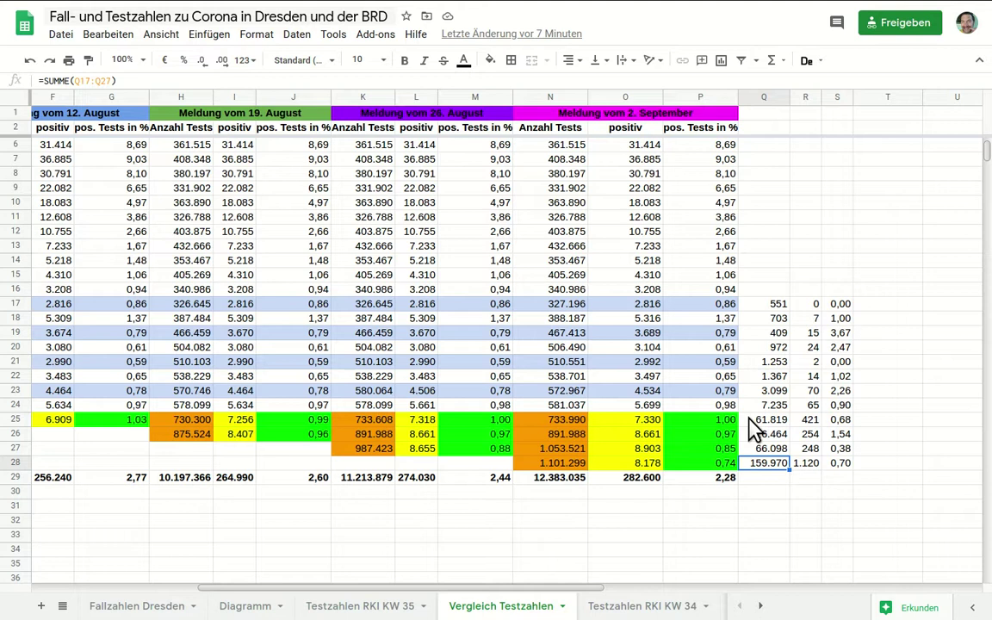
{"action": "left_click", "coordinate": [794, 466], "text": "shift"}
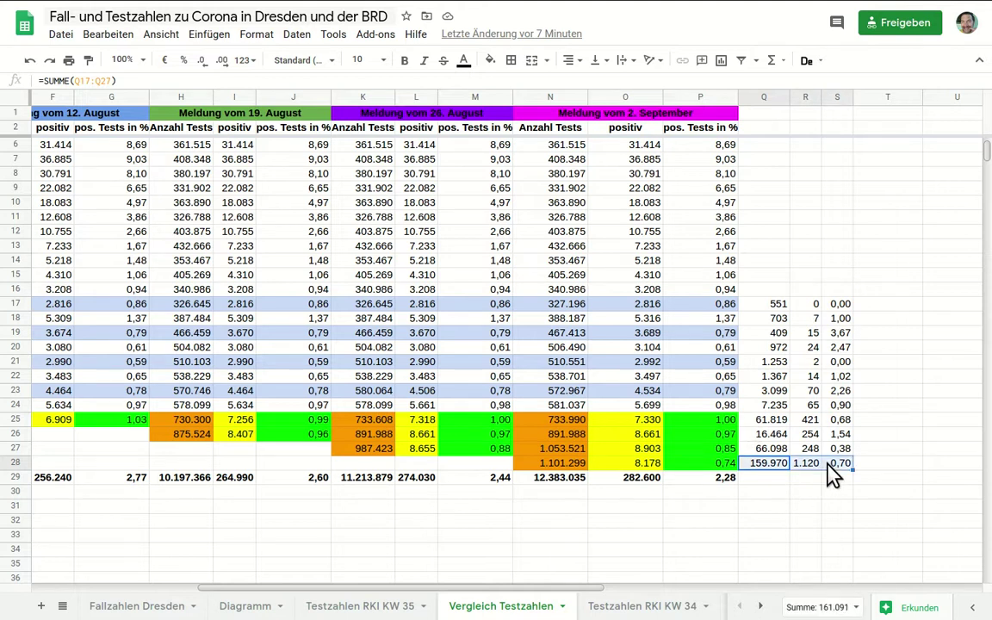
{"action": "key", "text": "Delete"}
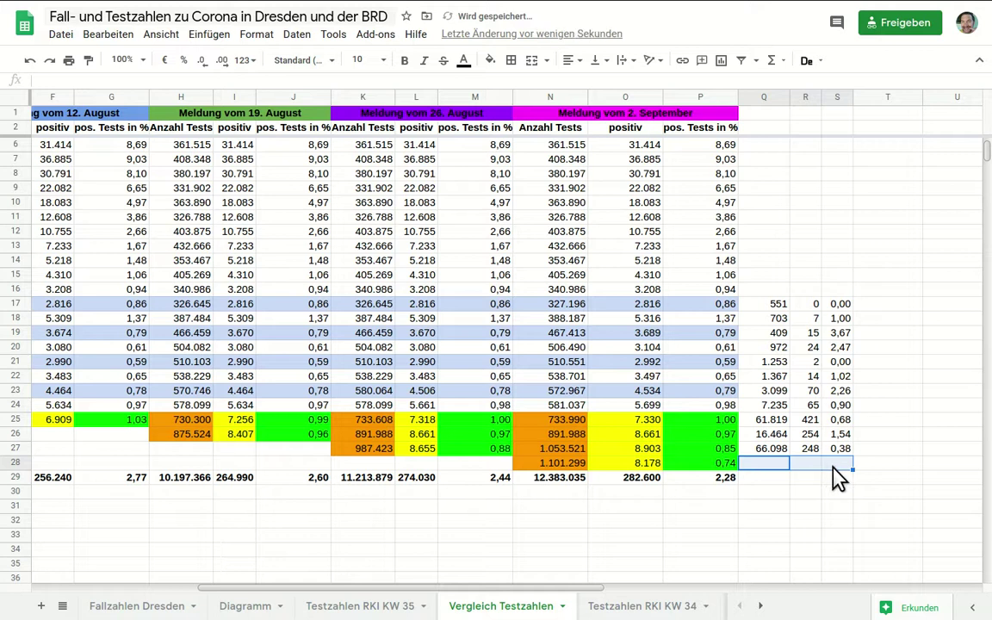
Compare the overall positive rates in the "Insgesamt" row across the reports from 5. August to 2. September
{"action": "left_click", "coordinate": [718, 485]}
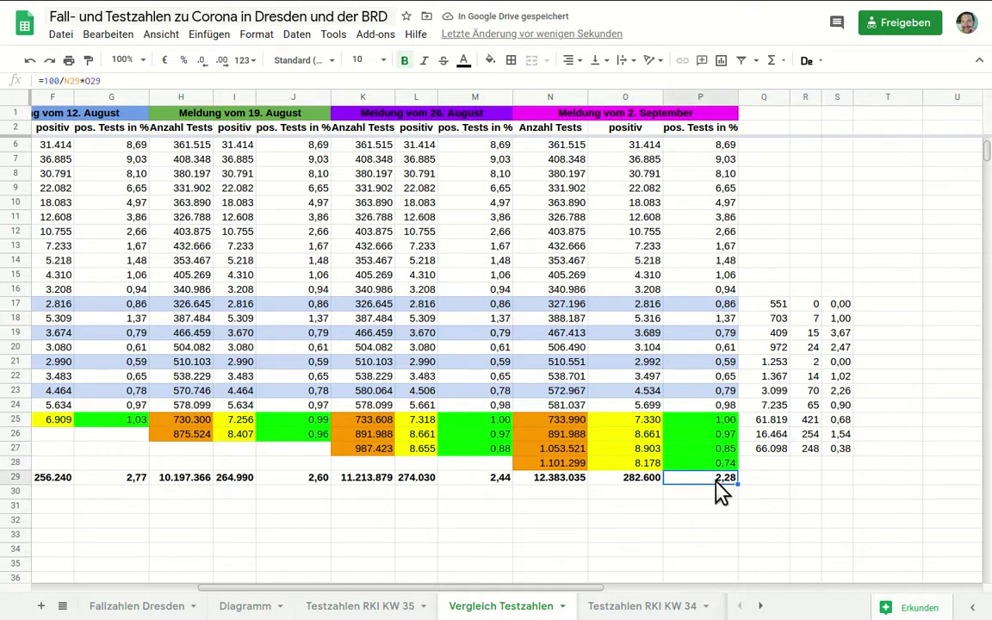
{"action": "key", "text": "Home"}
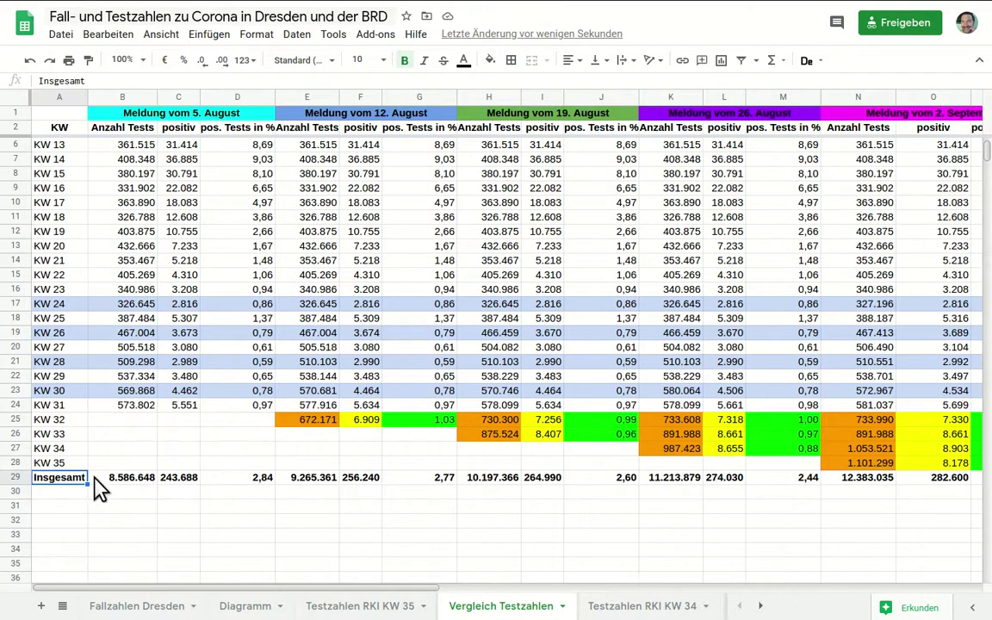
{"action": "left_click", "coordinate": [231, 479]}
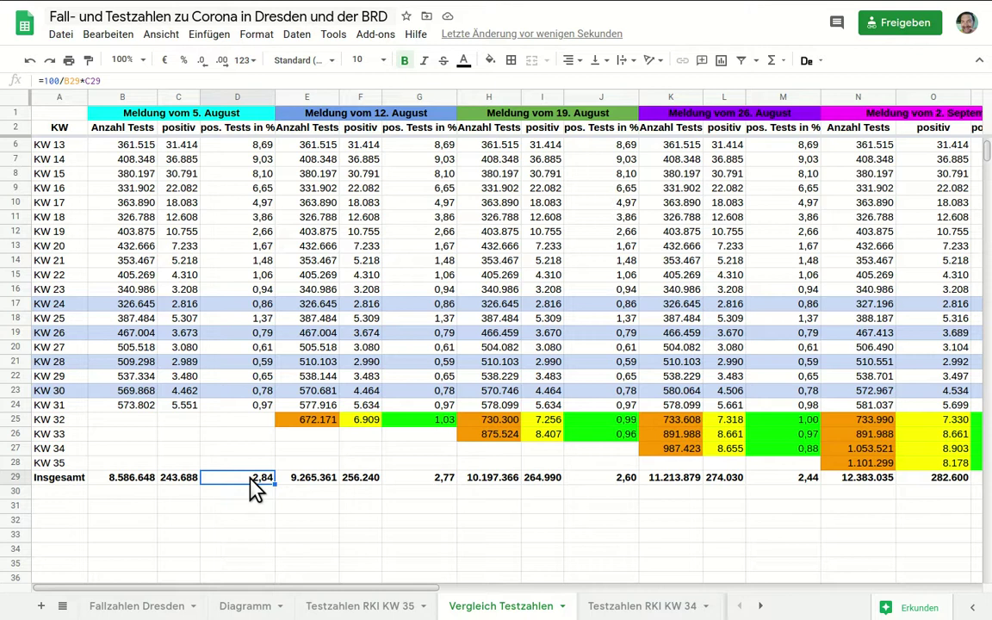
{"action": "key", "text": "Right"}
{"action": "key", "text": "Right"}
{"action": "key", "text": "Right"}
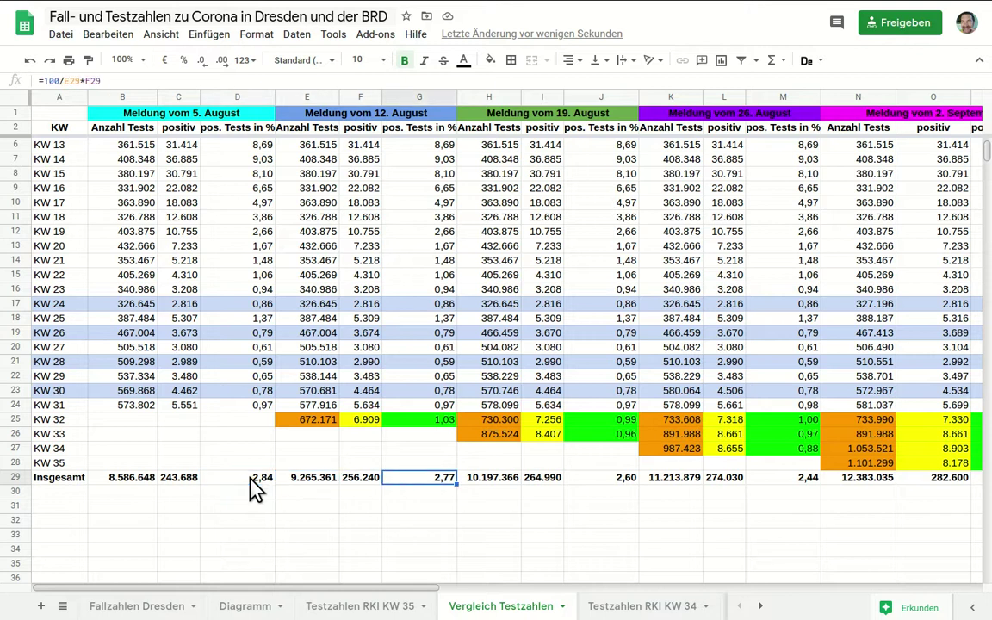
{"action": "key", "text": "Right"}
{"action": "key", "text": "Right"}
{"action": "key", "text": "Right"}
{"action": "key", "text": "Right"}
{"action": "key", "text": "Right"}
{"action": "key", "text": "Right"}
{"action": "key", "text": "Right"}
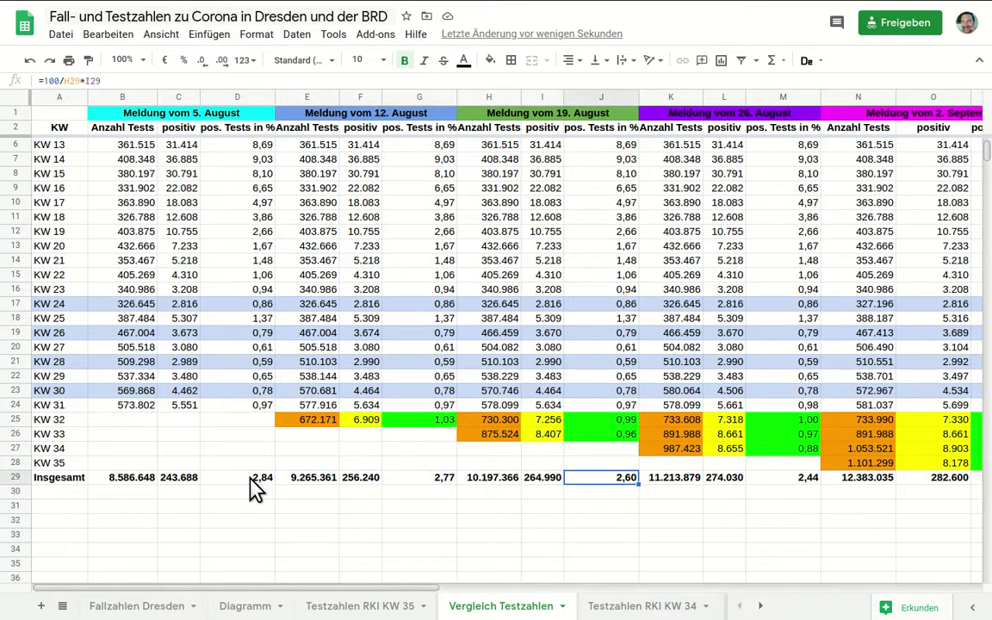
{"action": "key", "text": "Right"}
{"action": "key", "text": "Right"}
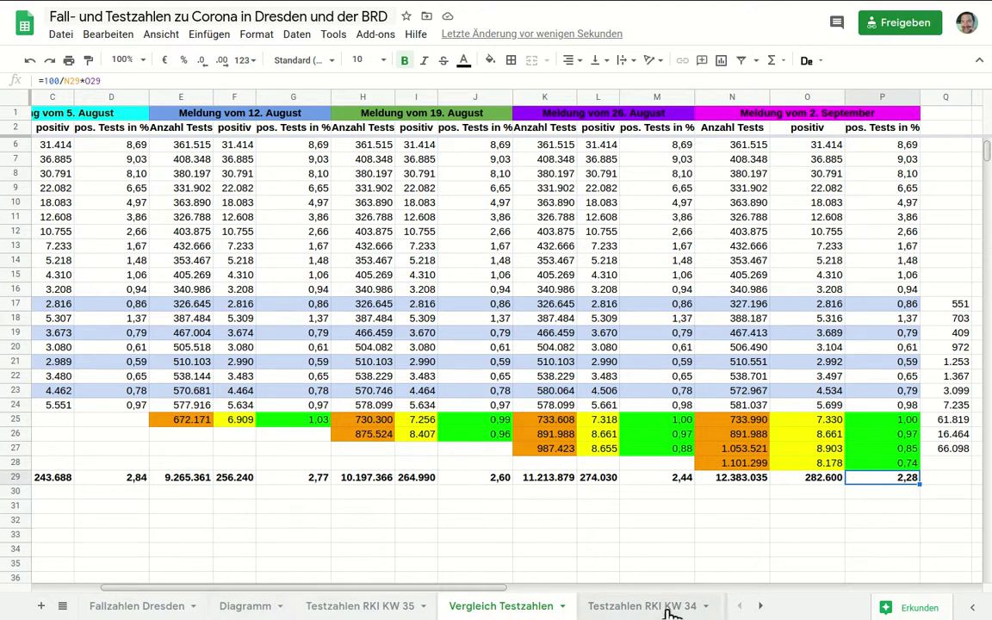
Open the "RKI-Risikogebiete nach Datum" sheet and go to the Bulgaria entries in the "Risikoländer ab 2. September" list
{"action": "left_click", "coordinate": [762, 607]}
{"action": "left_click", "coordinate": [761, 608]}
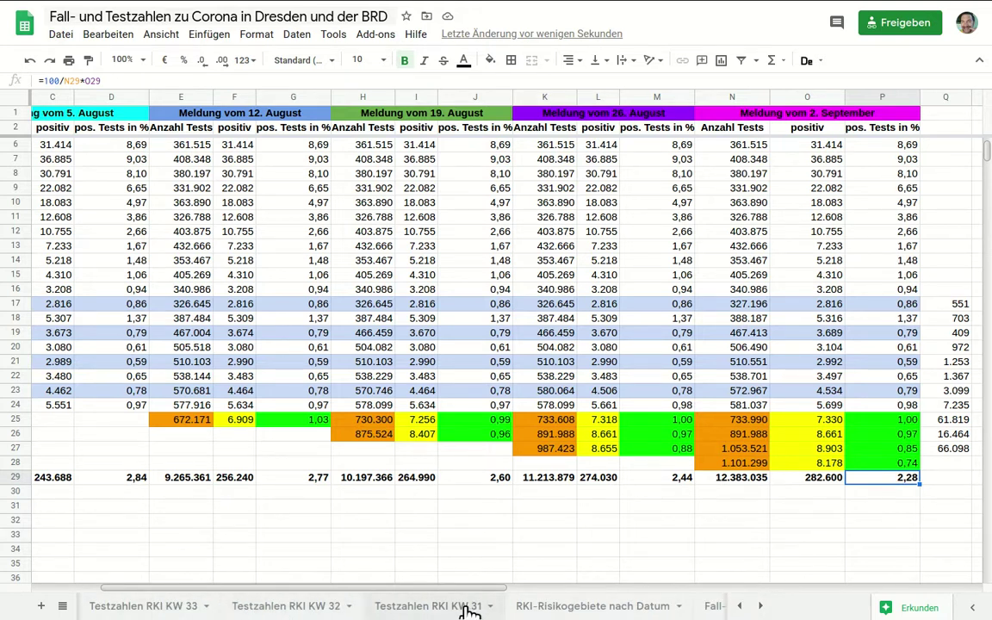
{"action": "left_click", "coordinate": [569, 609]}
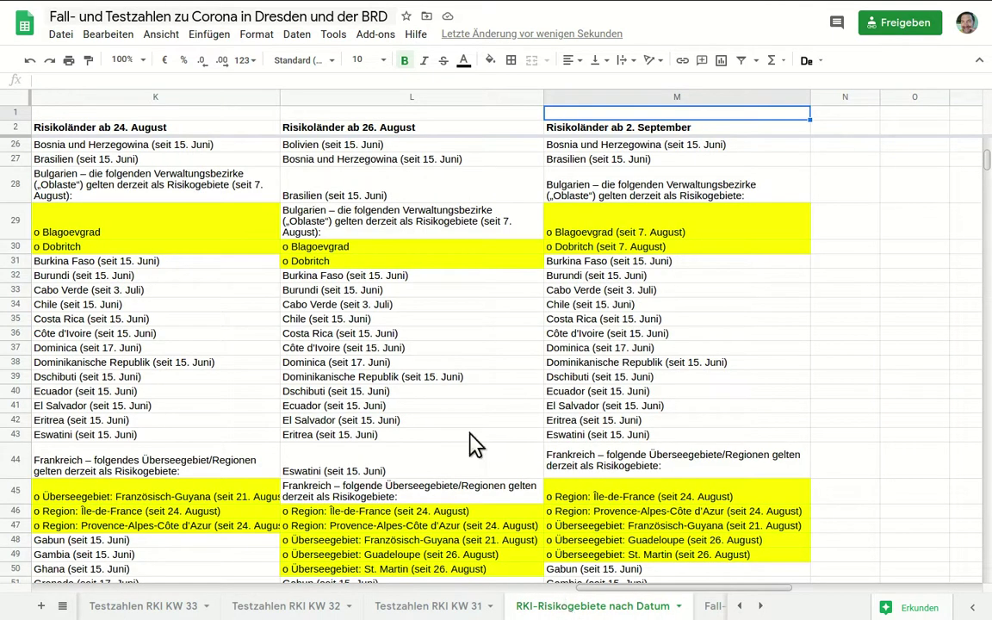
{"action": "left_click", "coordinate": [444, 345]}
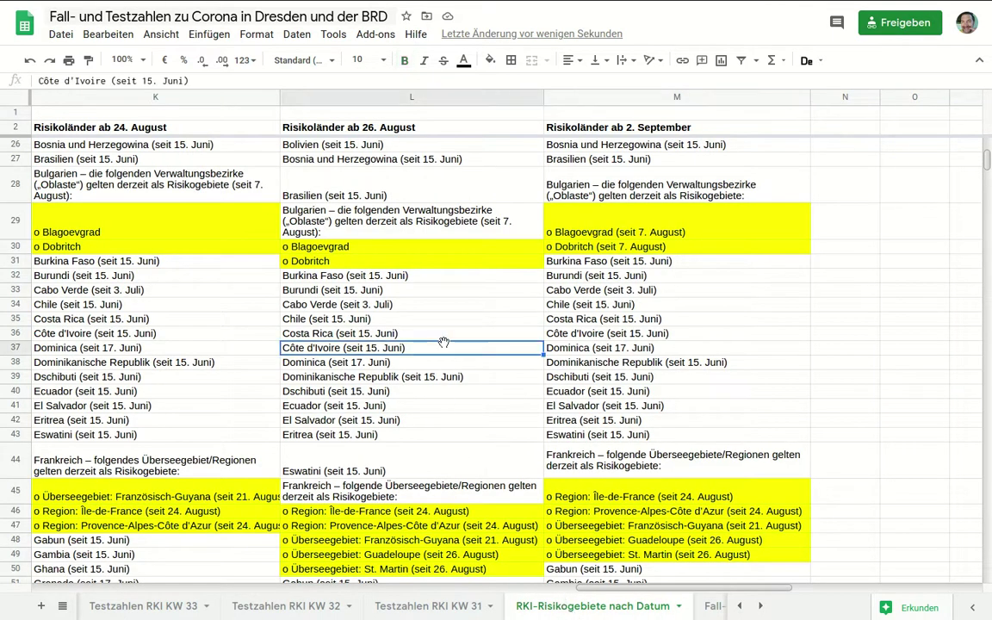
{"action": "left_click", "coordinate": [728, 250]}
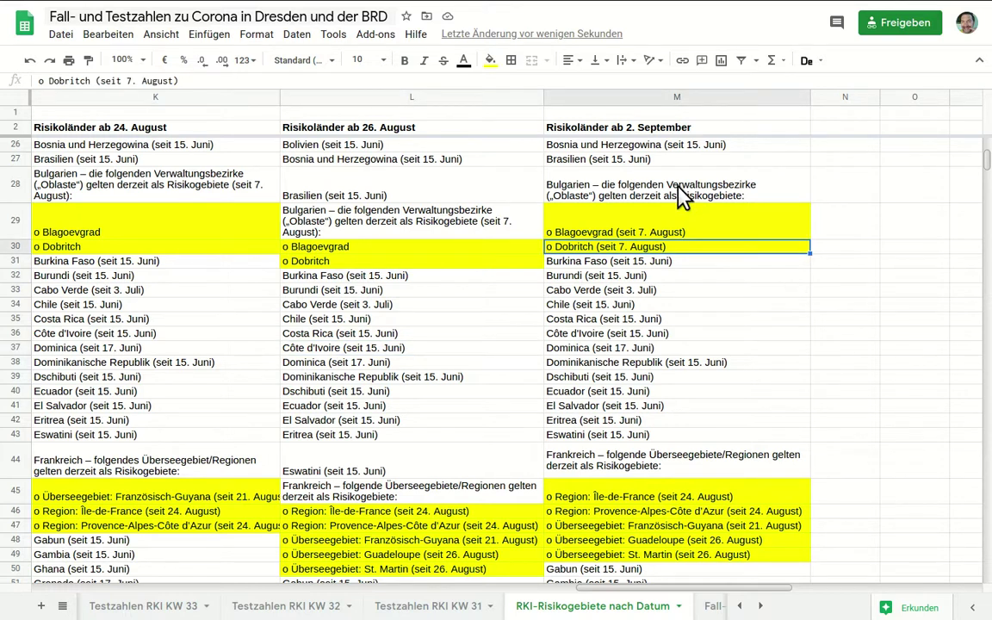
{"action": "key", "text": "Down"}
{"action": "key", "text": "Up"}
{"action": "key", "text": "Up"}
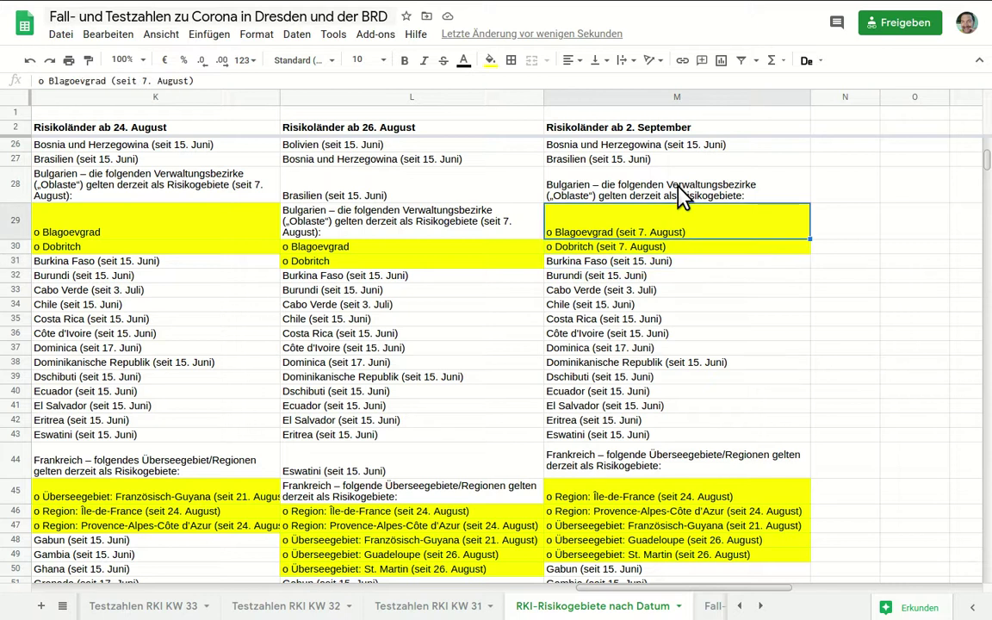
{"action": "key", "text": "Up"}
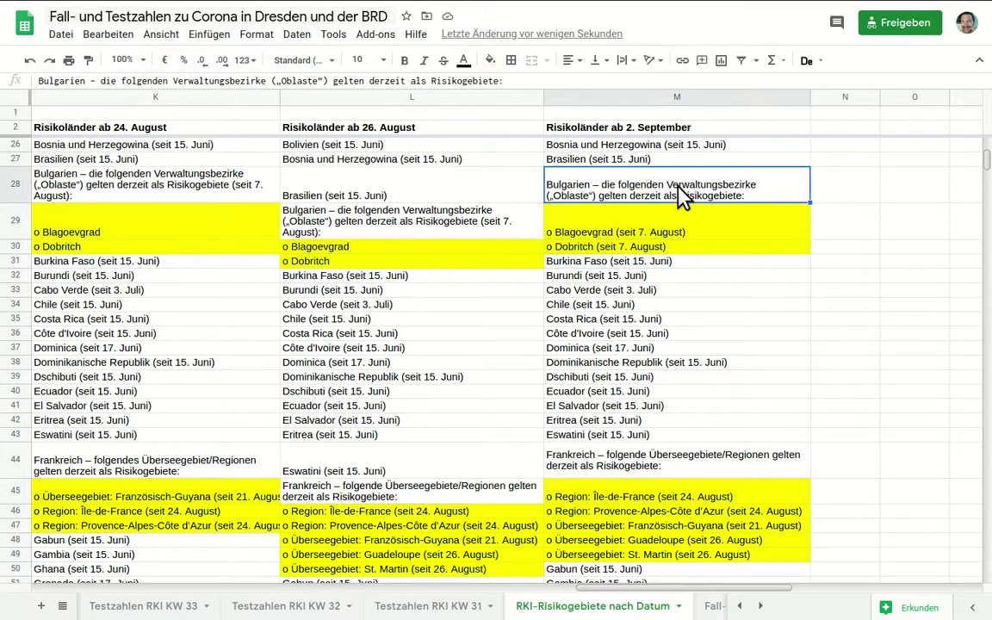
Go through the "Risikoländer ab 2. September" list from Bulgaria to the French overseas territory St. Martin
{"action": "key", "text": "Down"}
{"action": "key", "text": "Down"}
{"action": "key", "text": "Down"}
{"action": "key", "text": "Down"}
{"action": "key", "text": "Down"}
{"action": "key", "text": "Down"}
{"action": "key", "text": "Down"}
{"action": "key", "text": "Down"}
{"action": "key", "text": "Down"}
{"action": "key", "text": "Down"}
{"action": "key", "text": "Down"}
{"action": "key", "text": "Down"}
{"action": "key", "text": "Down"}
{"action": "key", "text": "Down"}
{"action": "key", "text": "Down"}
{"action": "key", "text": "Down"}
{"action": "key", "text": "Down"}
{"action": "key", "text": "Down"}
{"action": "key", "text": "Down"}
{"action": "key", "text": "Down"}
{"action": "key", "text": "Down"}
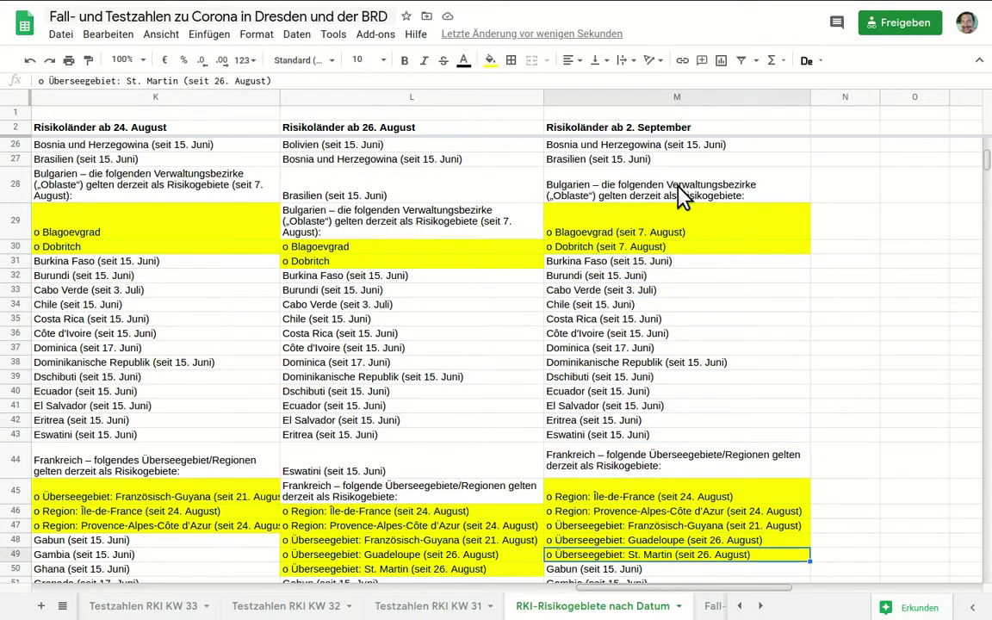
Go to the end of the "Risikoländer ab 2. September" list and check the country count in M166
{"action": "key", "text": "Page_Down"}
{"action": "key", "text": "Page_Down"}
{"action": "key", "text": "Page_Down"}
{"action": "key", "text": "Page_Down"}
{"action": "key", "text": "Page_Down"}
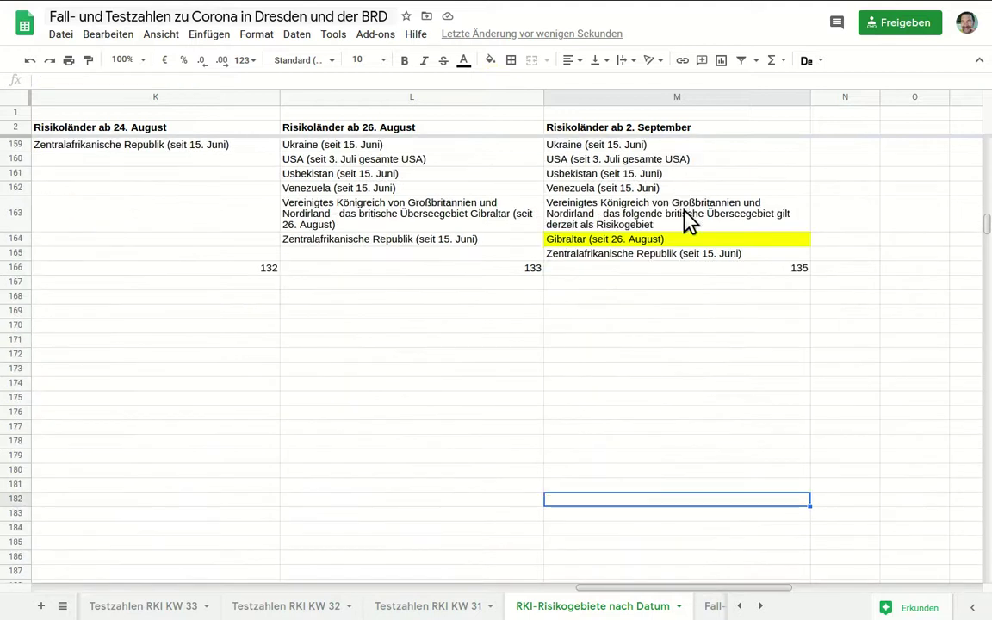
{"action": "left_click", "coordinate": [698, 272]}
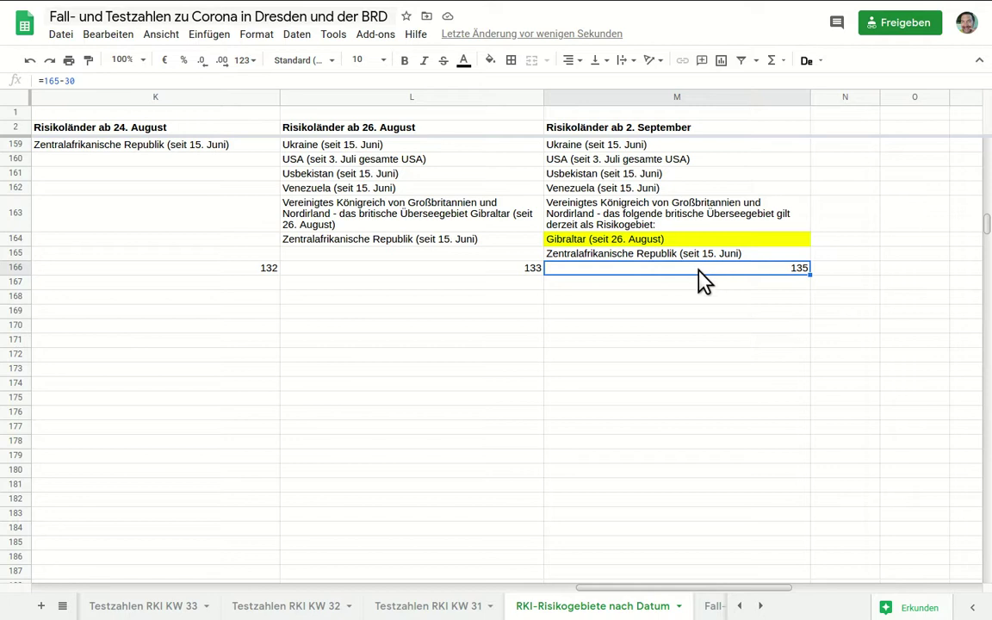
{"action": "left_click", "coordinate": [701, 287]}
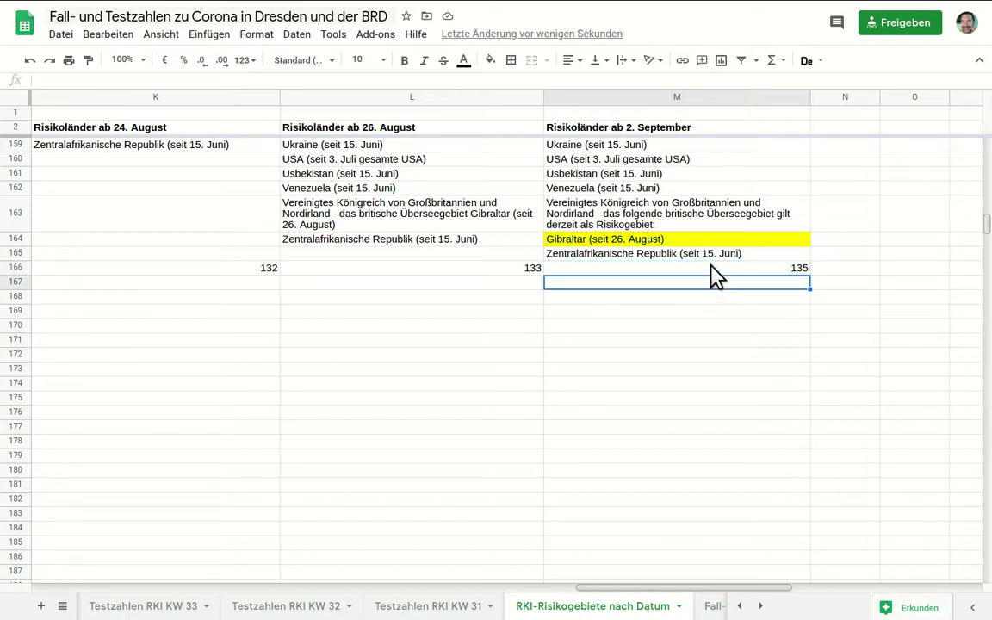
{"action": "left_click", "coordinate": [712, 268]}
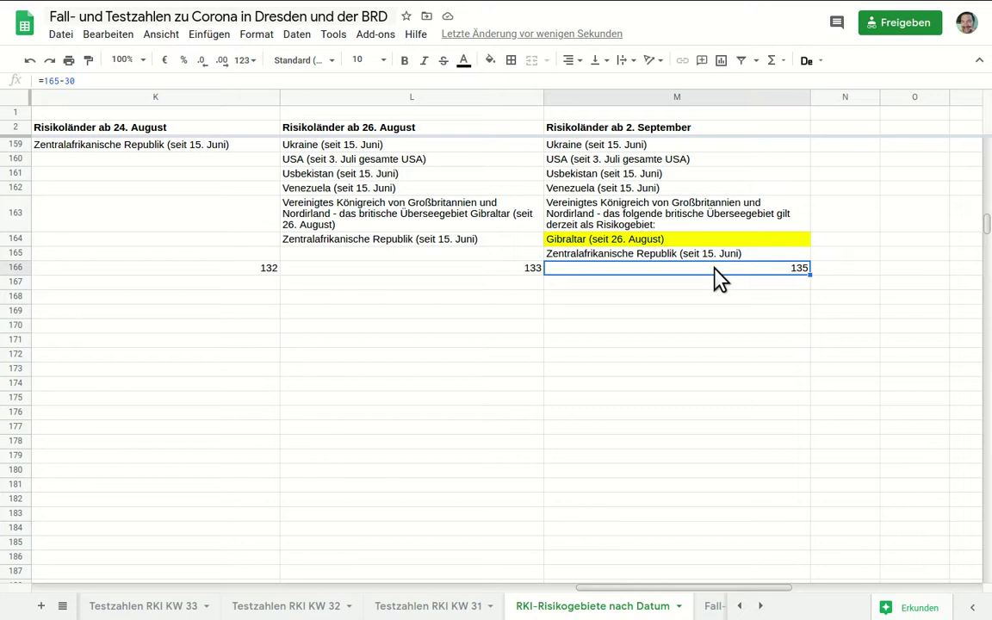
Open the "Fall- und Todeszahlen weltweit 05.09.2020" sheet and go to the case number of the United States
{"action": "left_click", "coordinate": [761, 609]}
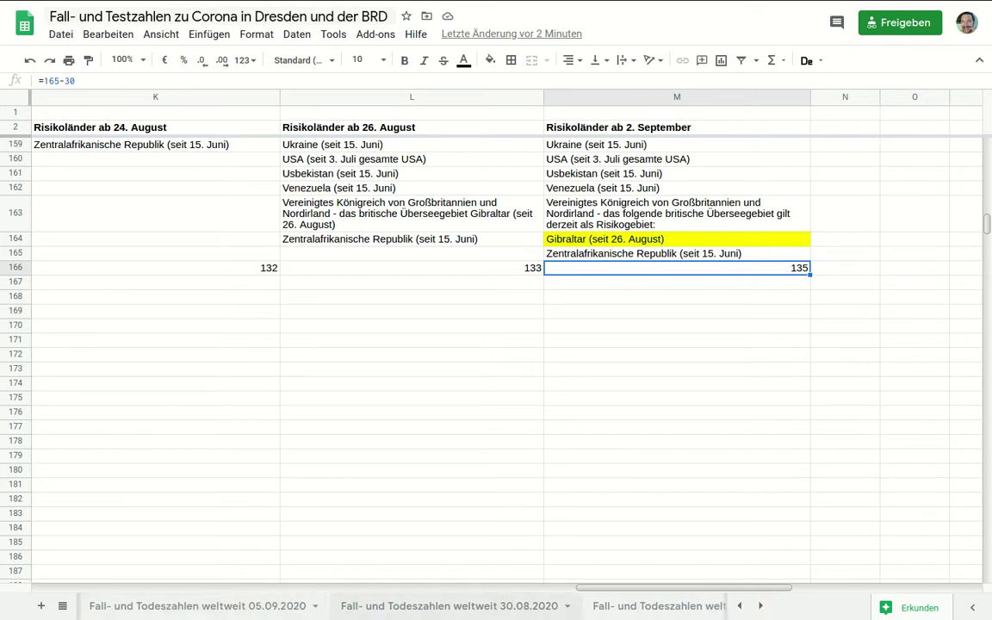
{"action": "left_click", "coordinate": [760, 607]}
{"action": "left_click", "coordinate": [760, 607]}
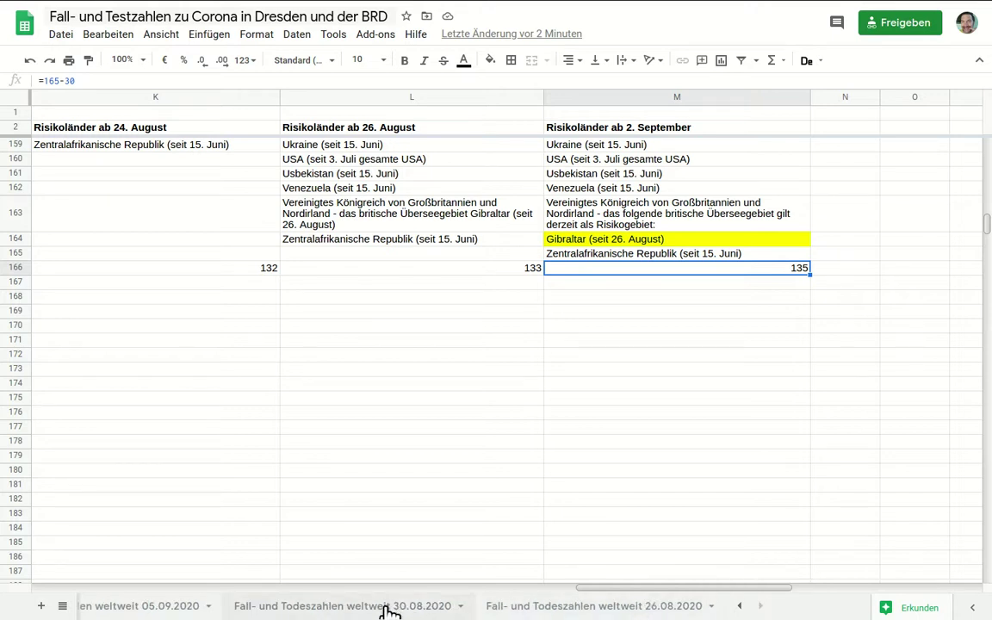
{"action": "left_click", "coordinate": [138, 608]}
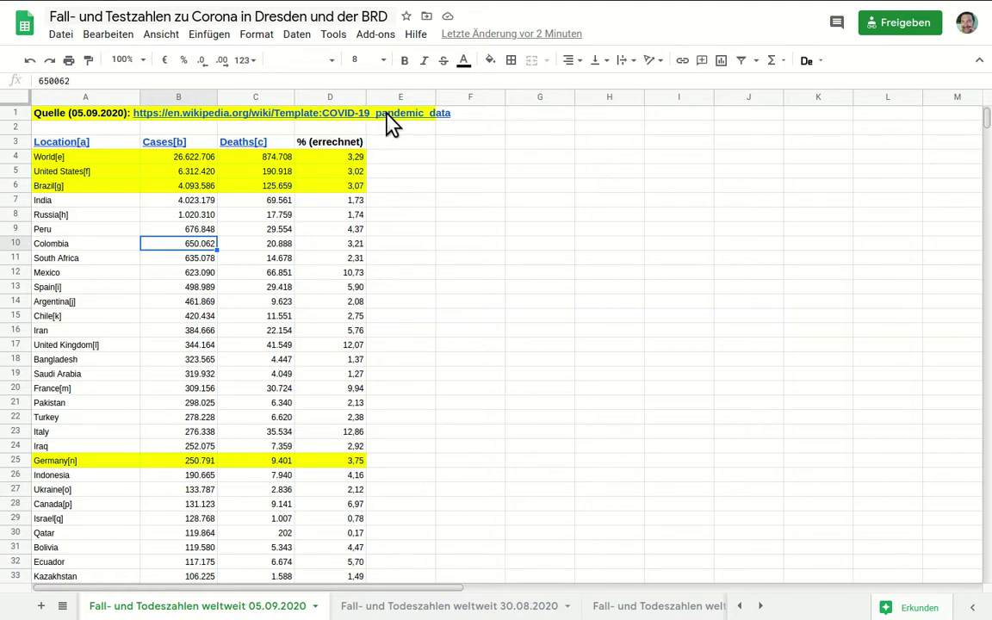
{"action": "left_click", "coordinate": [203, 170]}
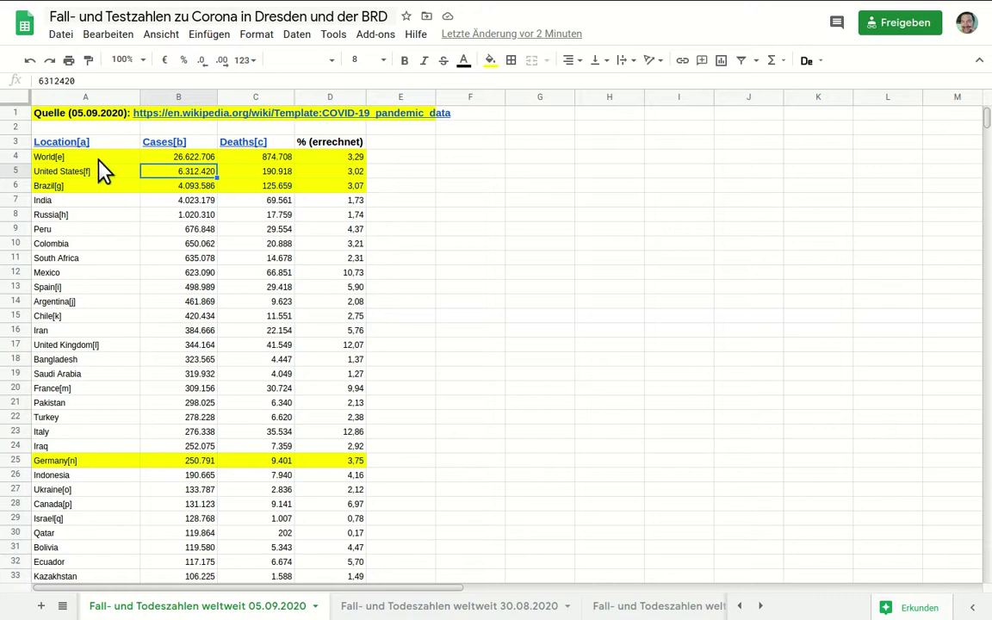
Check the world's cases, deaths and calculated percentage, the United States' deaths and percentage, and Brazil's percentage in the 05.09.2020 sheet
{"action": "left_click", "coordinate": [196, 158]}
{"action": "left_click", "coordinate": [234, 158]}
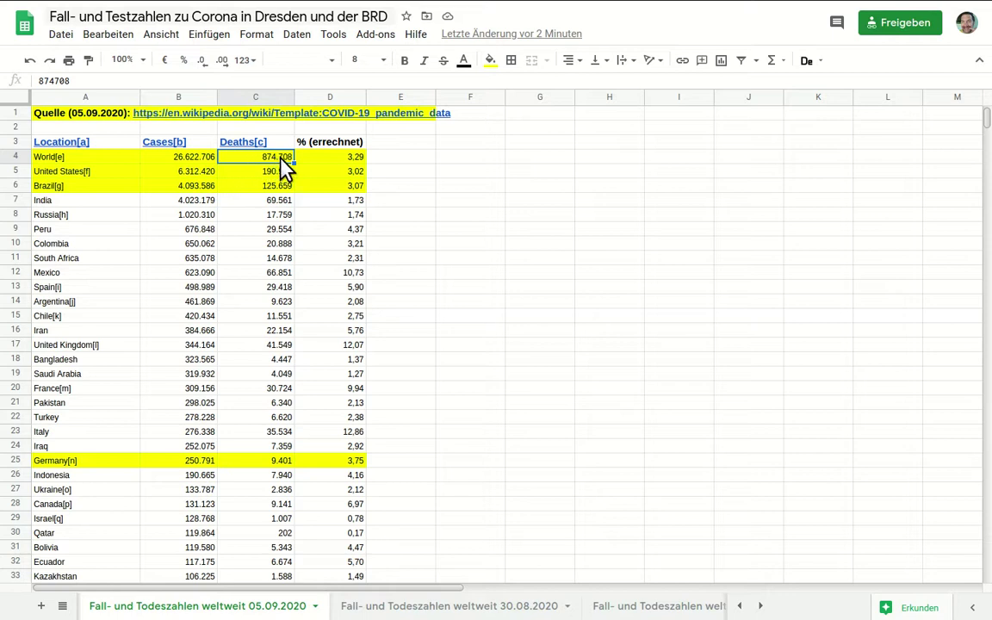
{"action": "left_click", "coordinate": [324, 160]}
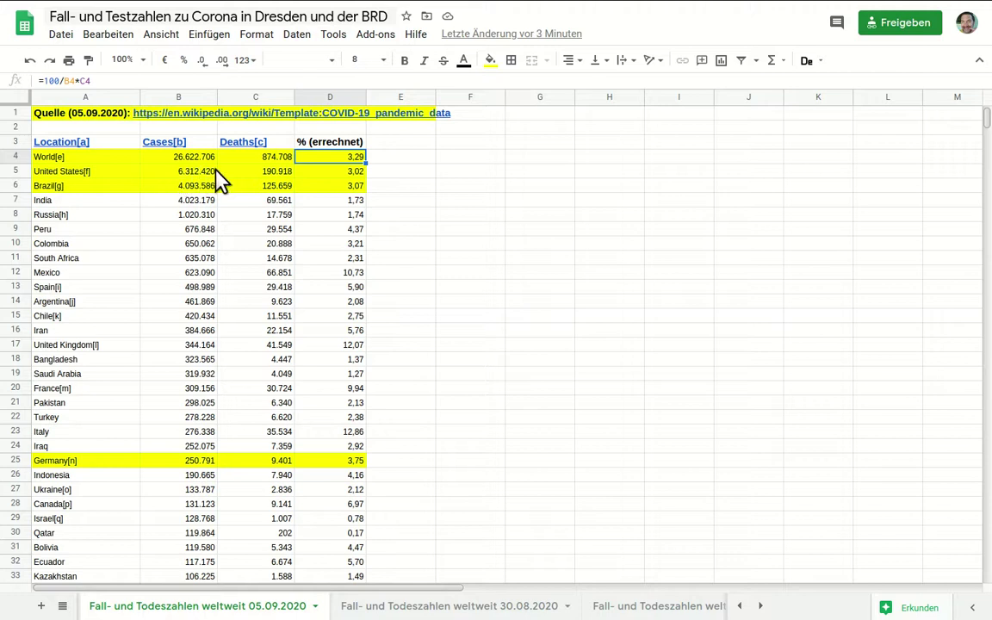
{"action": "left_click", "coordinate": [252, 169]}
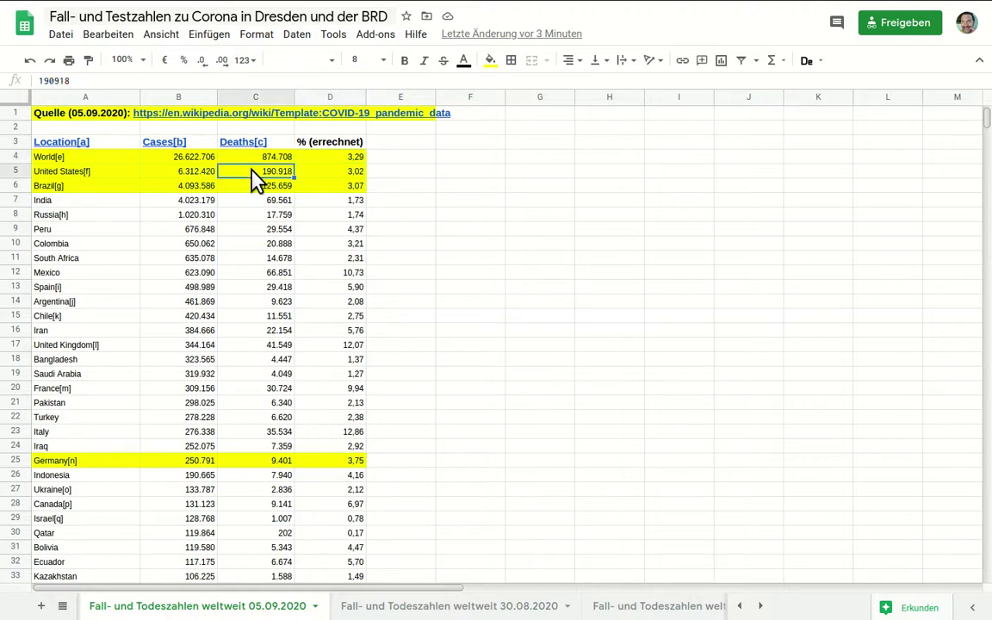
{"action": "left_click", "coordinate": [334, 172]}
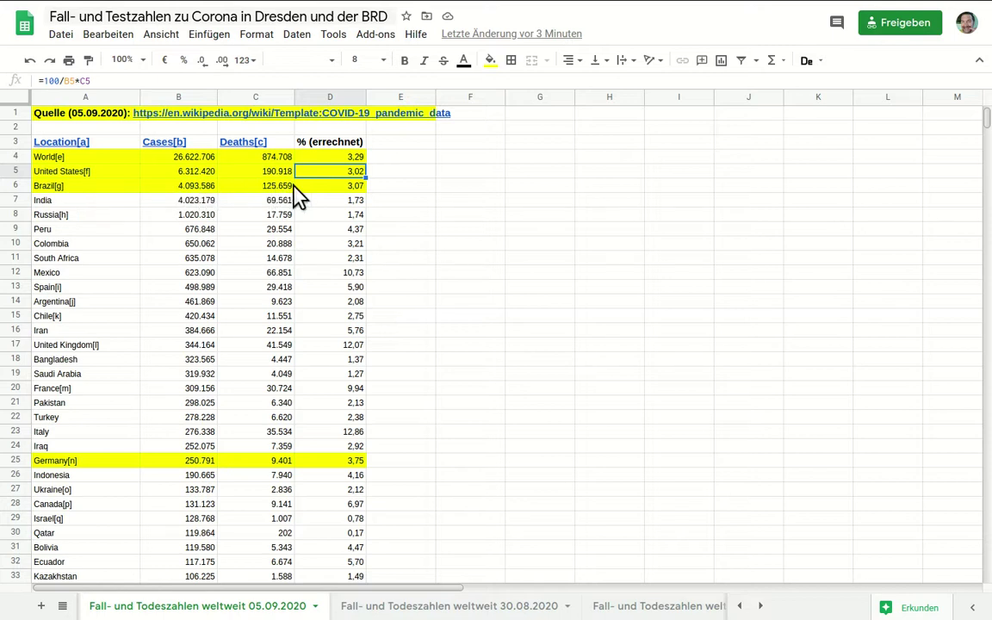
{"action": "left_click", "coordinate": [333, 184]}
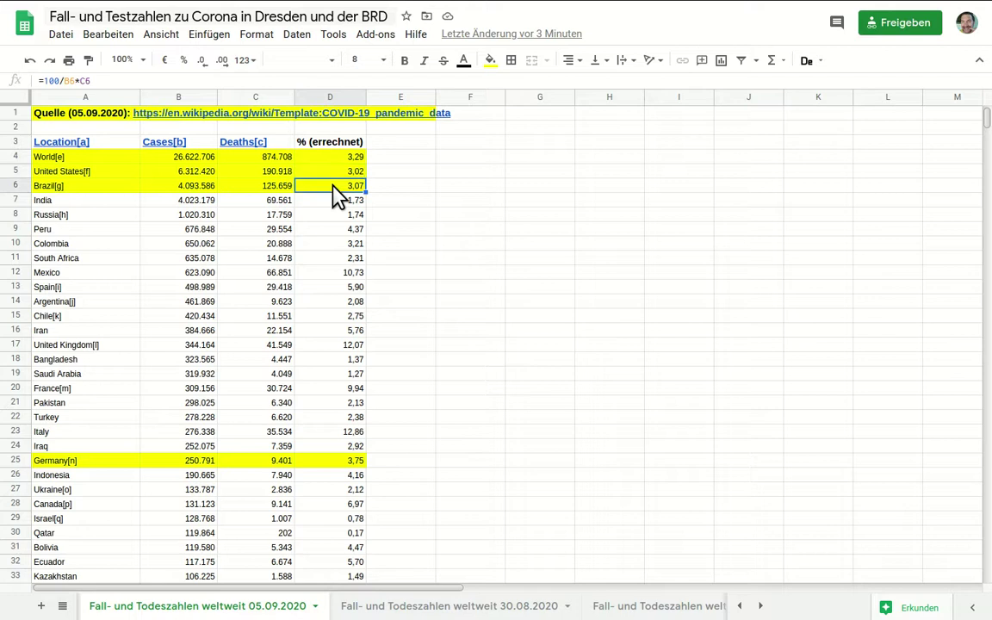
Check Germany's case number, death number and calculated death percentage in row 25
{"action": "left_click", "coordinate": [193, 463]}
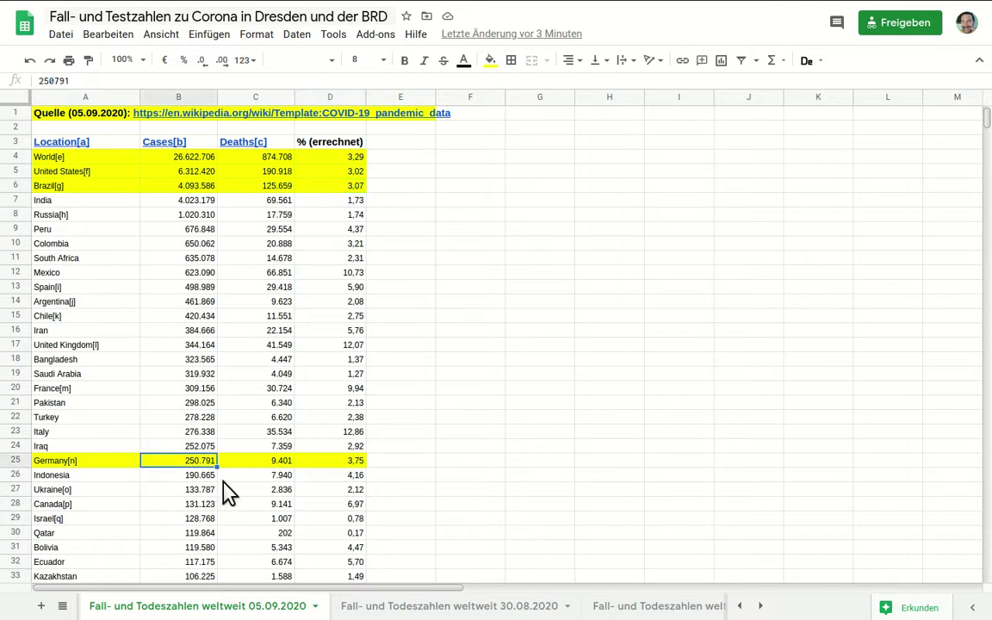
{"action": "left_click", "coordinate": [260, 463]}
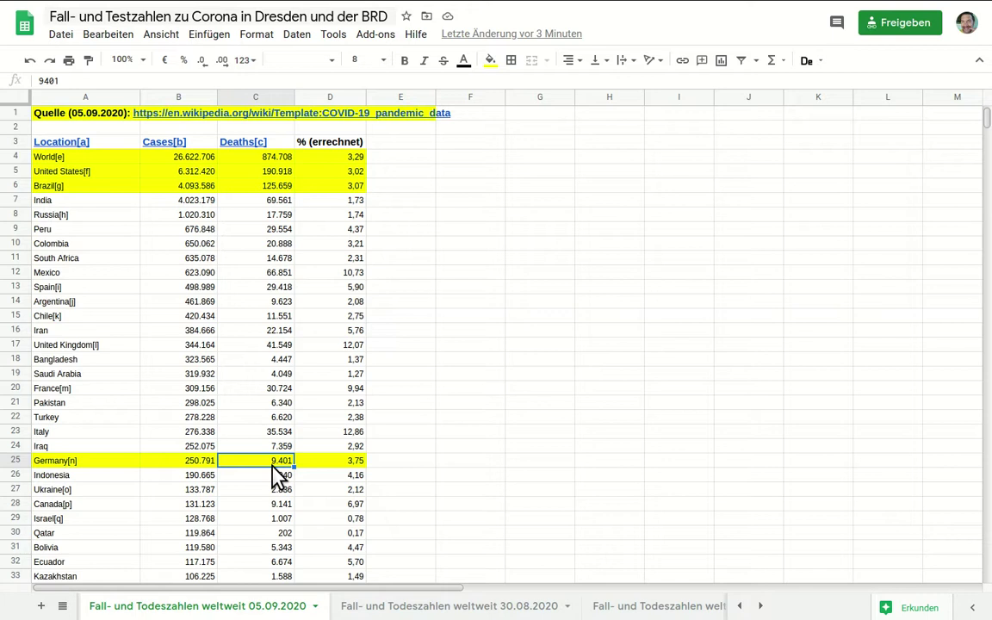
{"action": "left_click", "coordinate": [325, 466]}
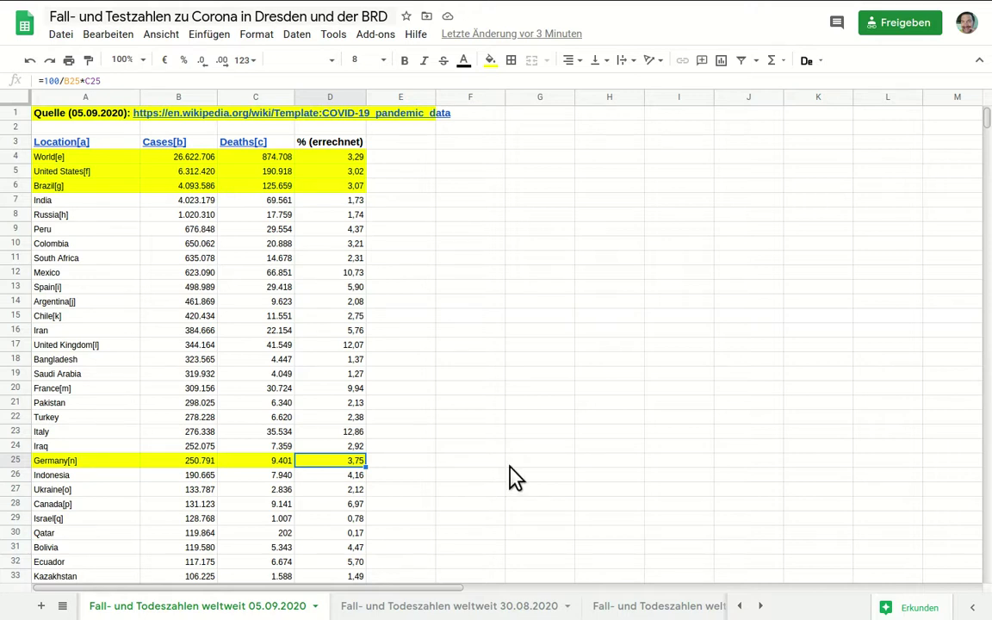
{"action": "key", "text": "F11"}
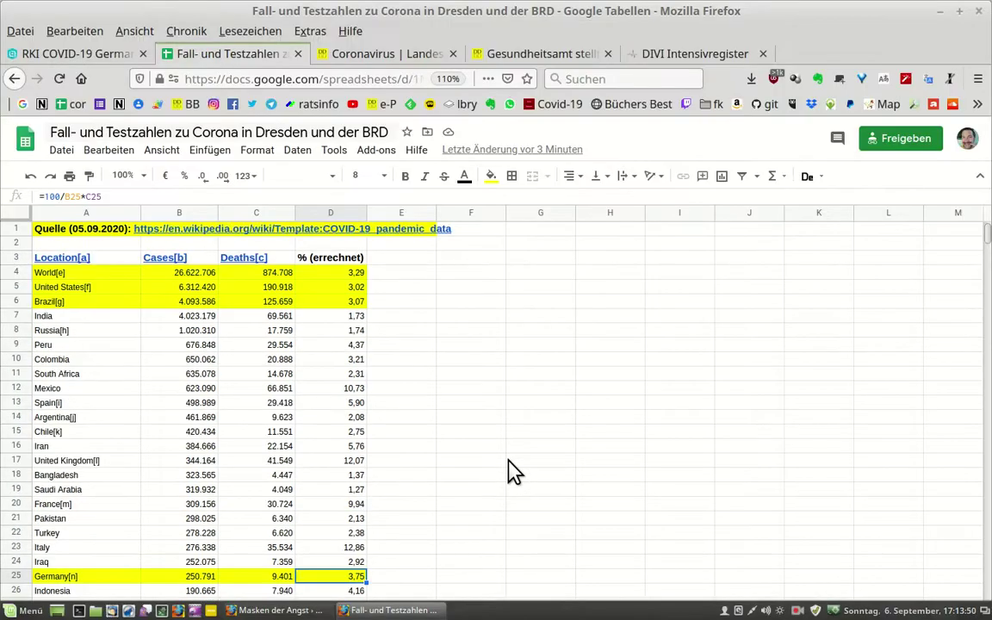
{"action": "left_click", "coordinate": [800, 612]}
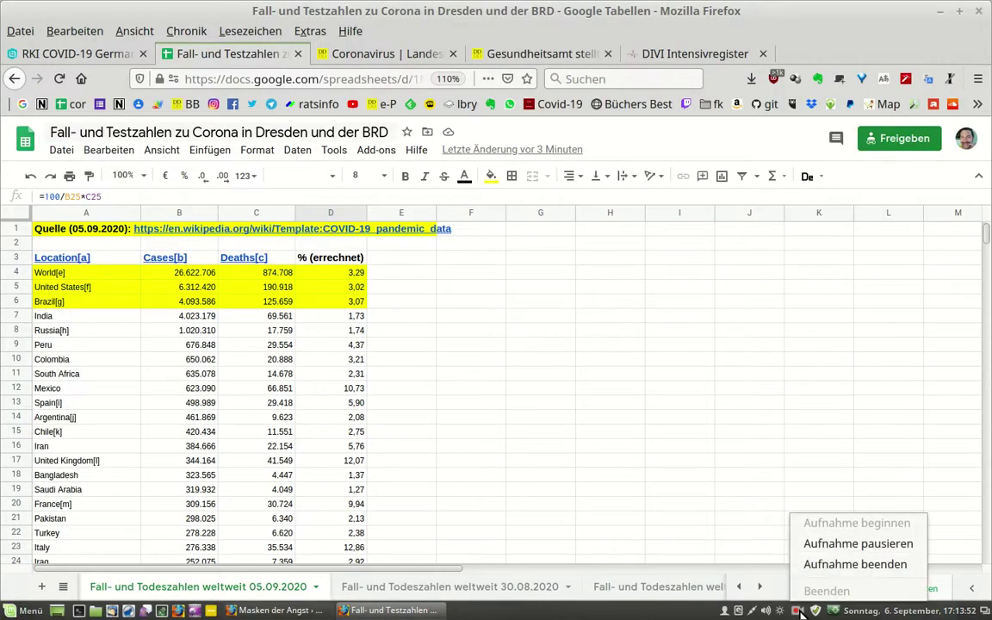
{"action": "left_click", "coordinate": [845, 565]}
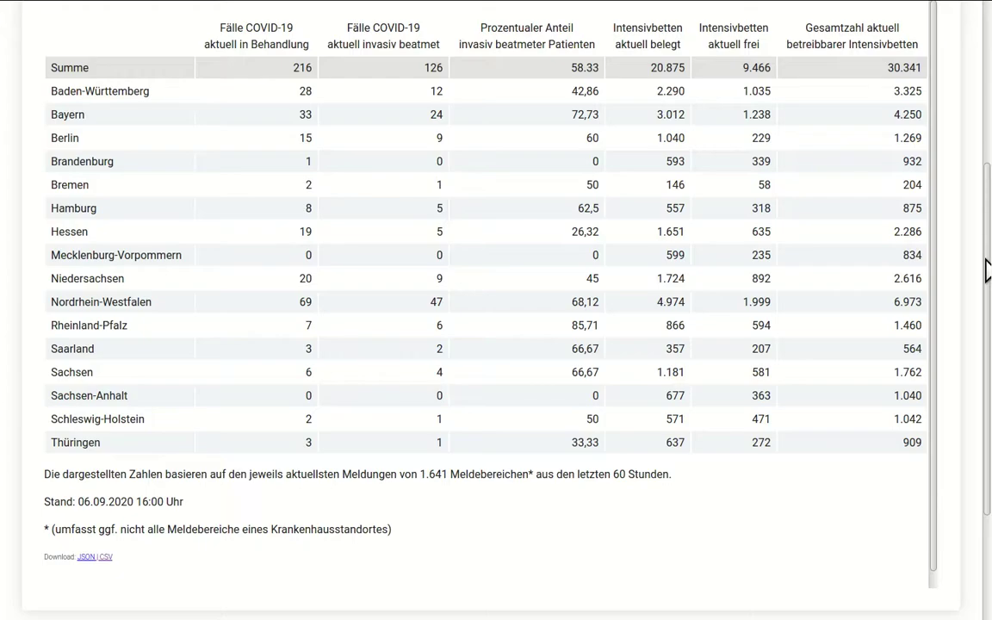
Reload the DIVI-Intensivregister page, review the intensive-care figures by federal state in the Länder-Tabelle, and leave full-screen view
{"action": "left_click_drag", "start_coordinate": [989, 270], "coordinate": [988, 245]}
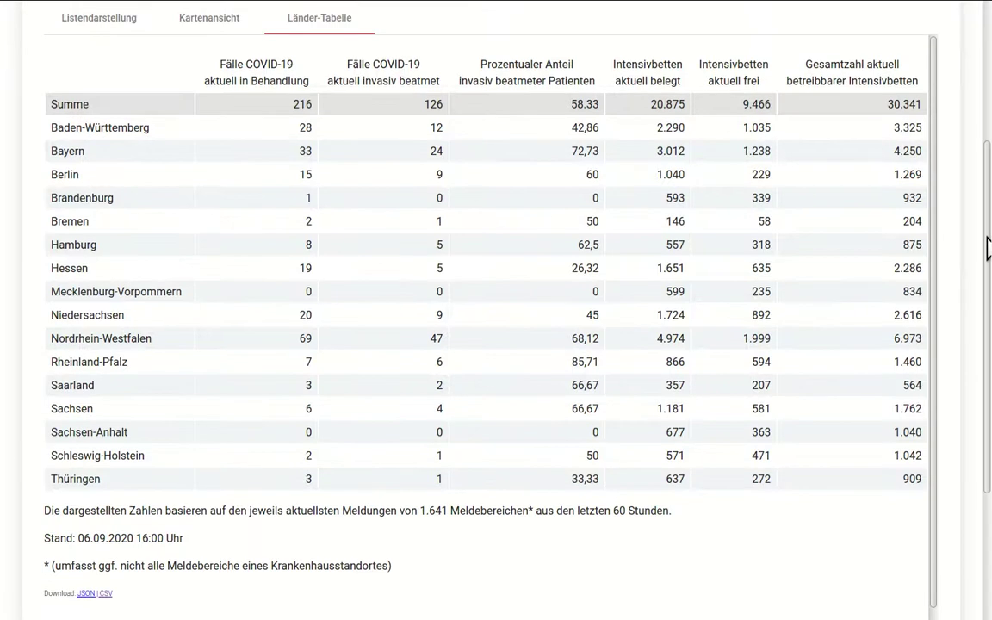
{"action": "mouse_move", "coordinate": [694, 7]}
{"action": "key", "text": "F5"}
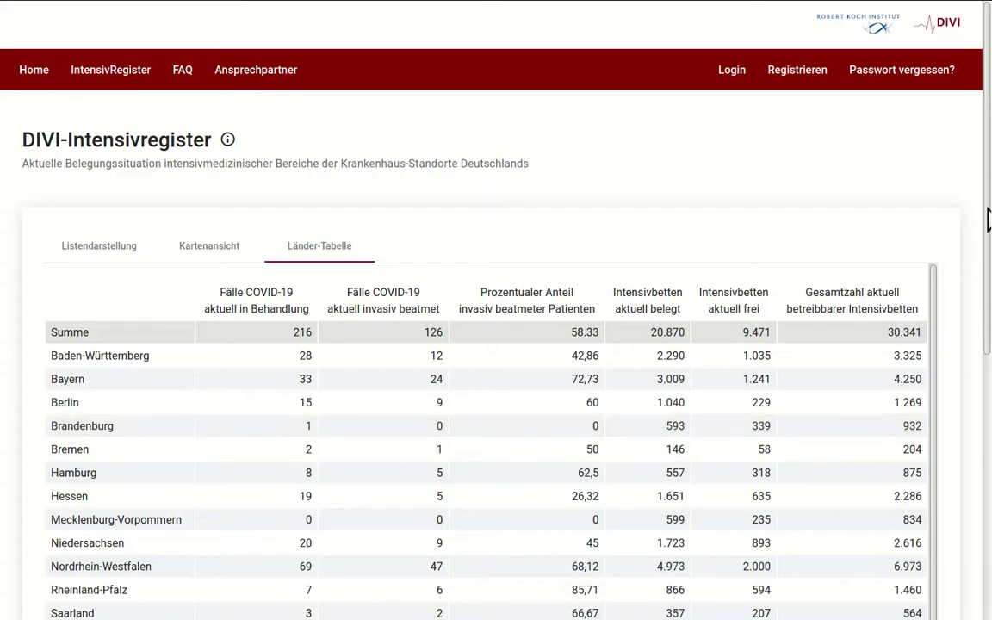
{"action": "scroll", "coordinate": [989, 217], "scroll_direction": "down", "scroll_amount": 3}
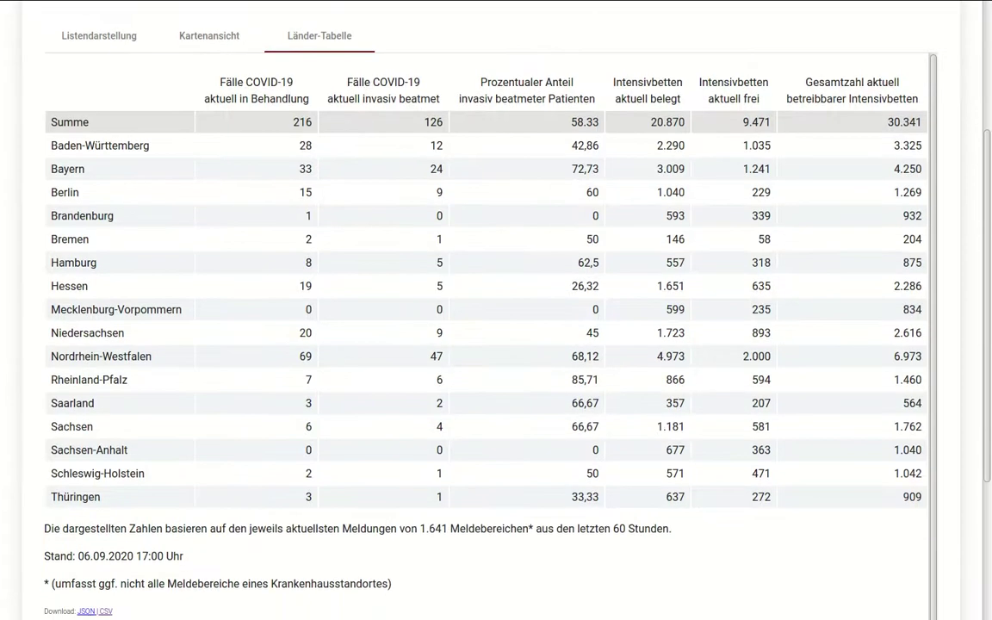
{"action": "scroll", "coordinate": [989, 217], "scroll_direction": "down", "scroll_amount": 1}
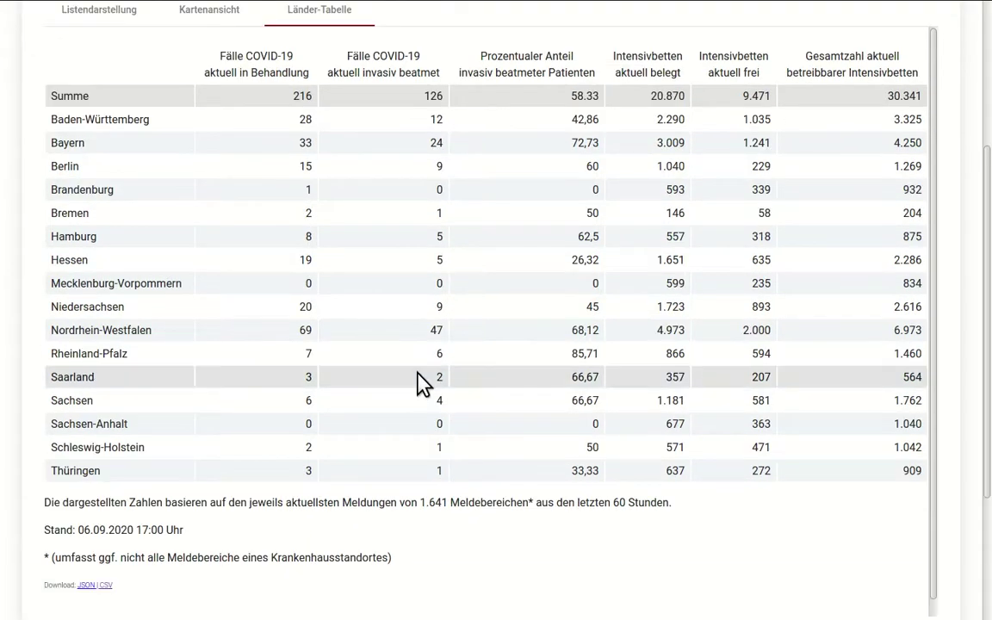
{"action": "key", "text": "F11"}
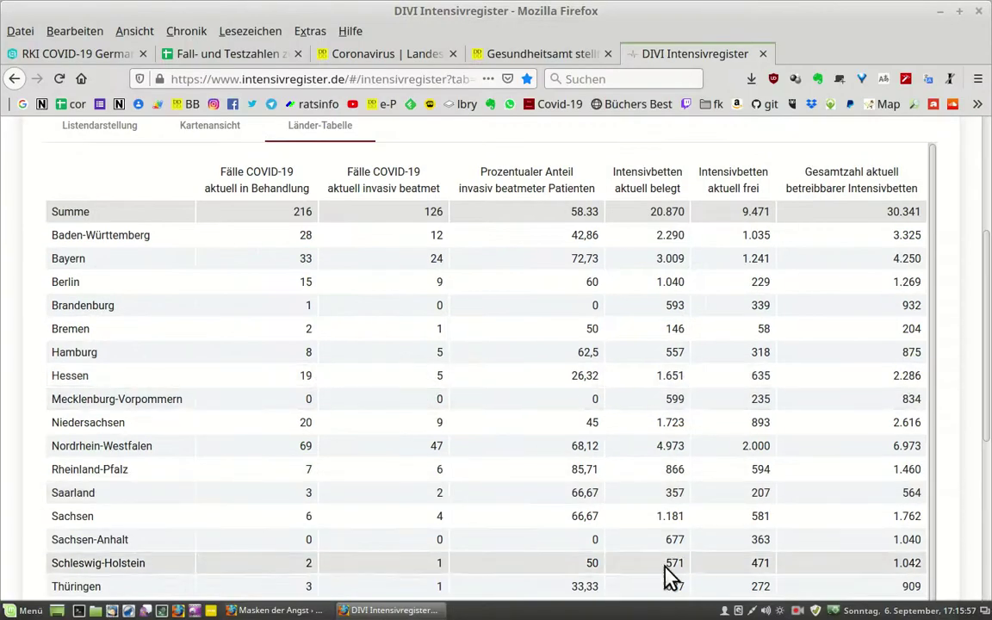